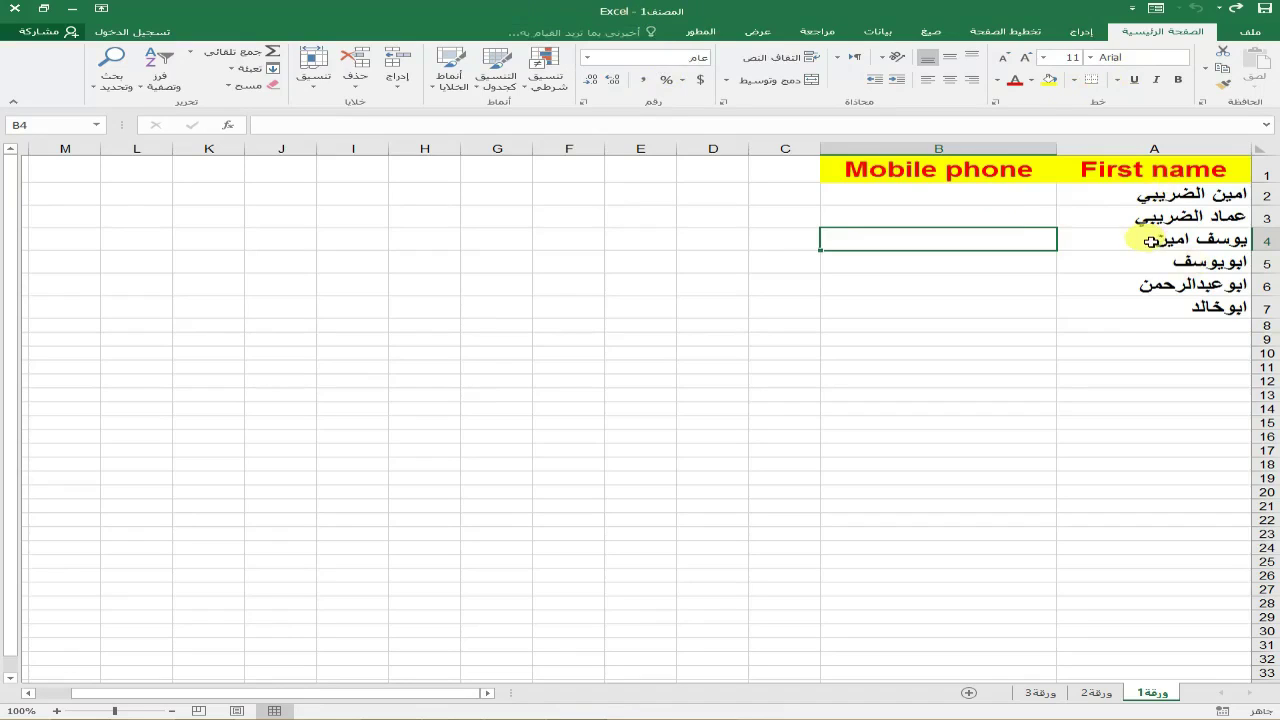
# Try a first phone number in B2, then clear it after Excel drops its plus sign.
pyautogui.moveTo(1175, 194); pyautogui.dragTo(1170, 311)
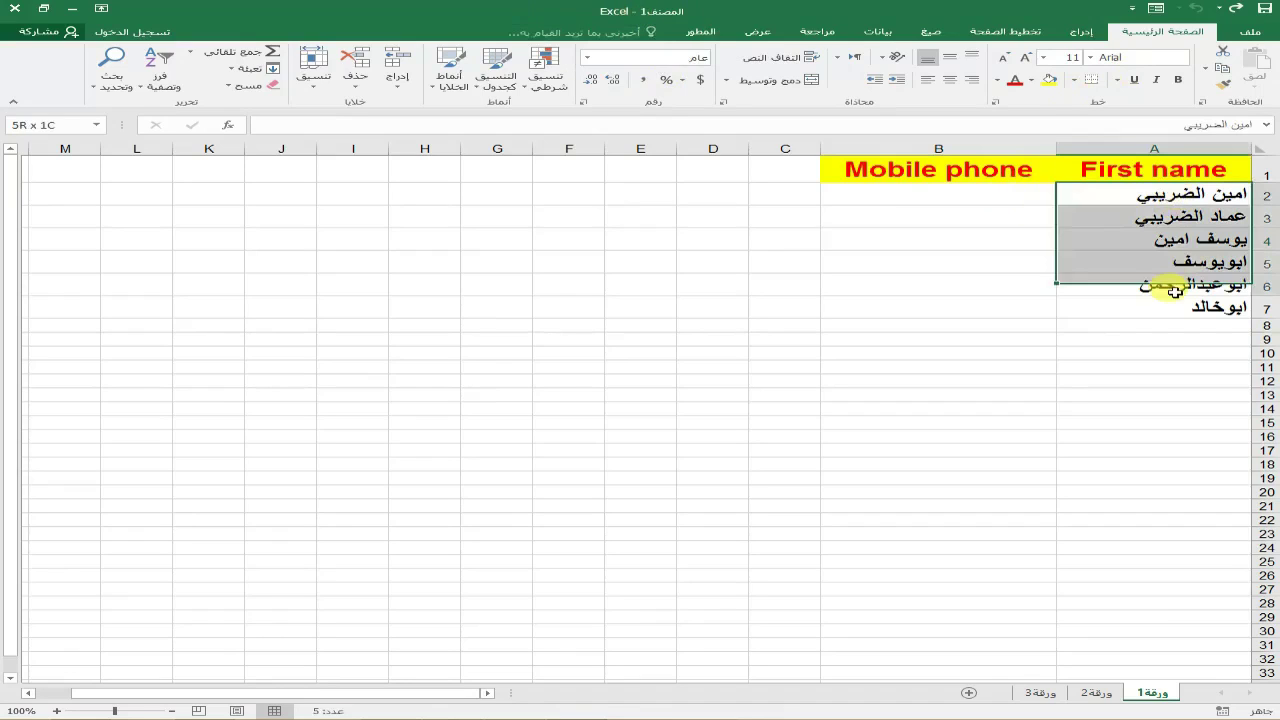
pyautogui.click(1170, 311)
pyautogui.click(966, 194)
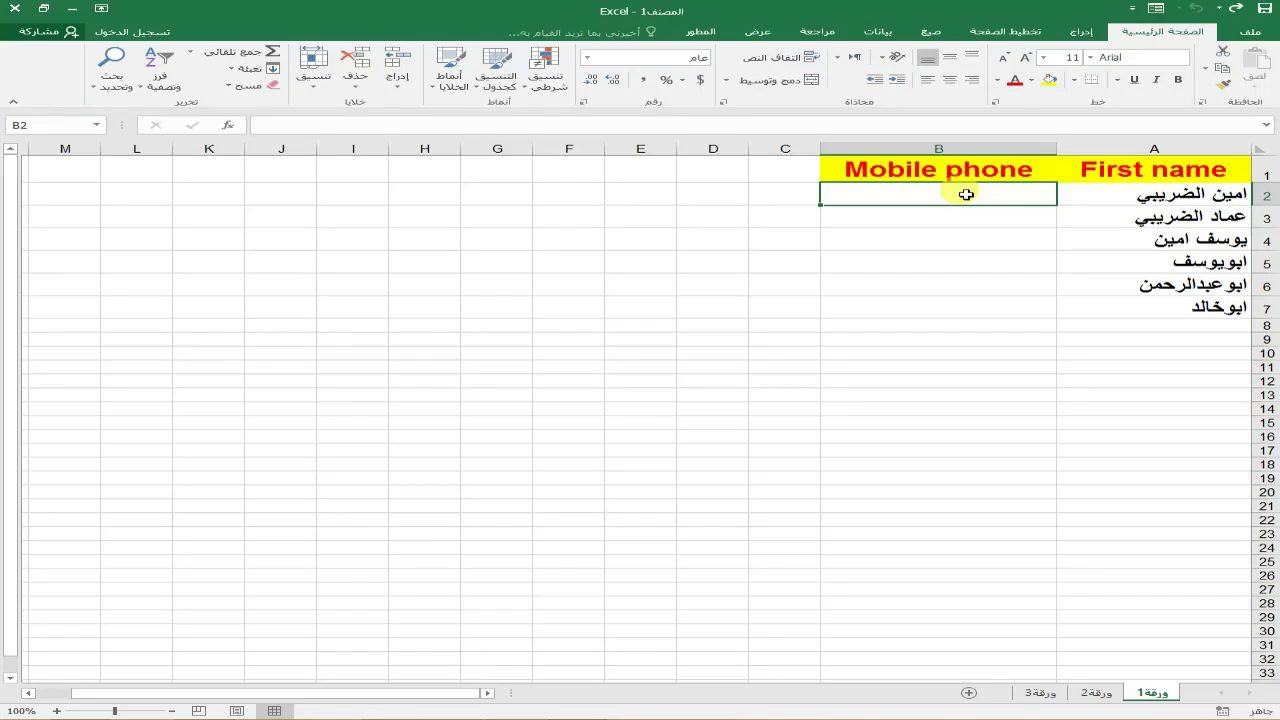
pyautogui.write('+2')
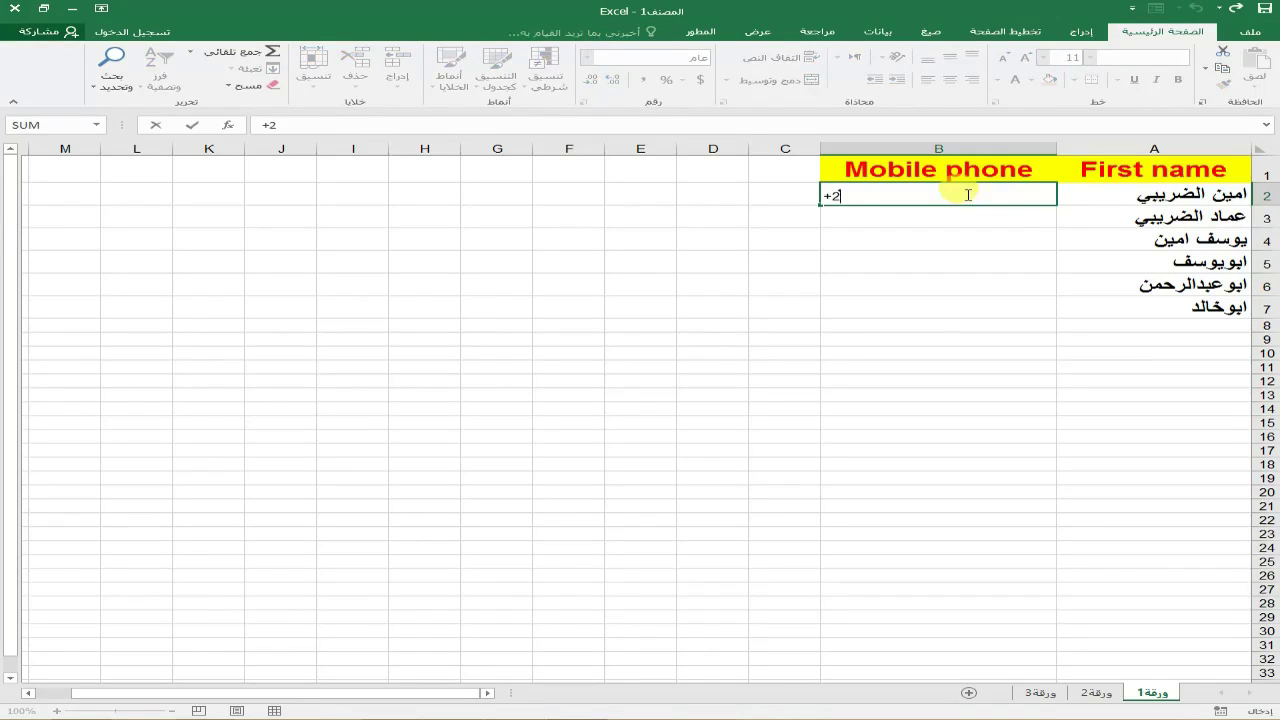
pyautogui.write('01')
pyautogui.write('11111221')
pyautogui.press('Return')
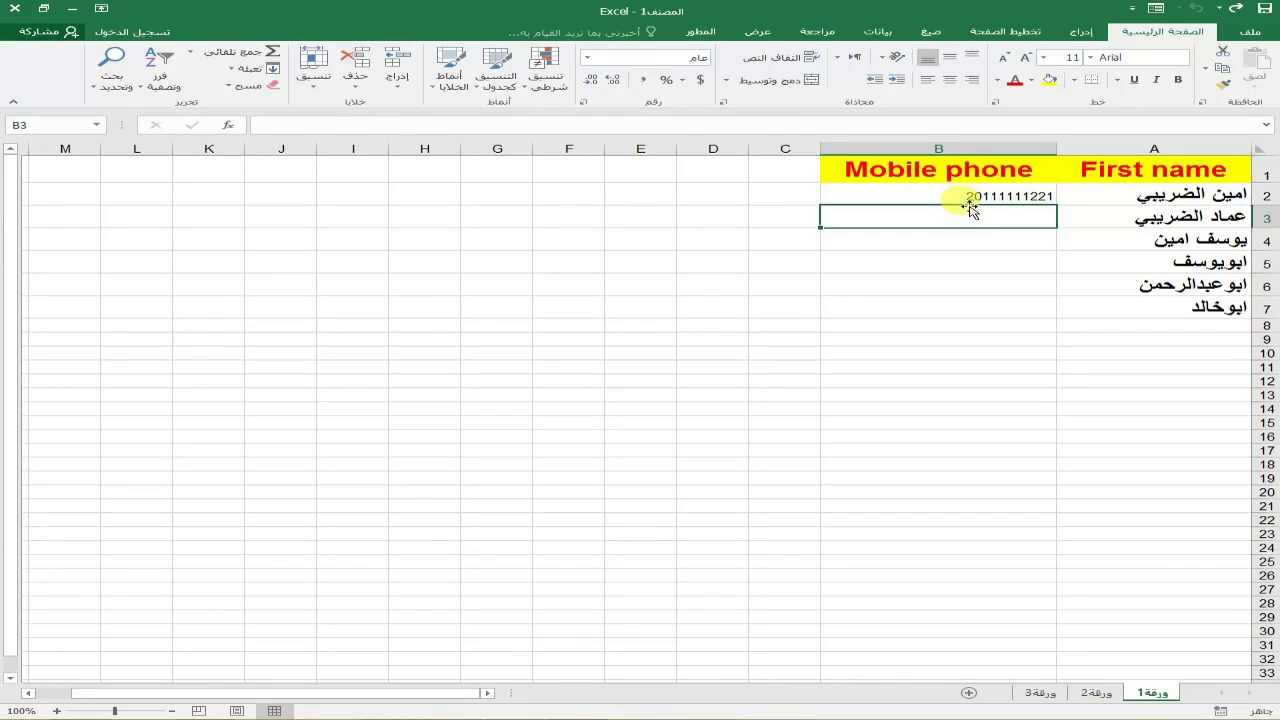
pyautogui.click(968, 197)
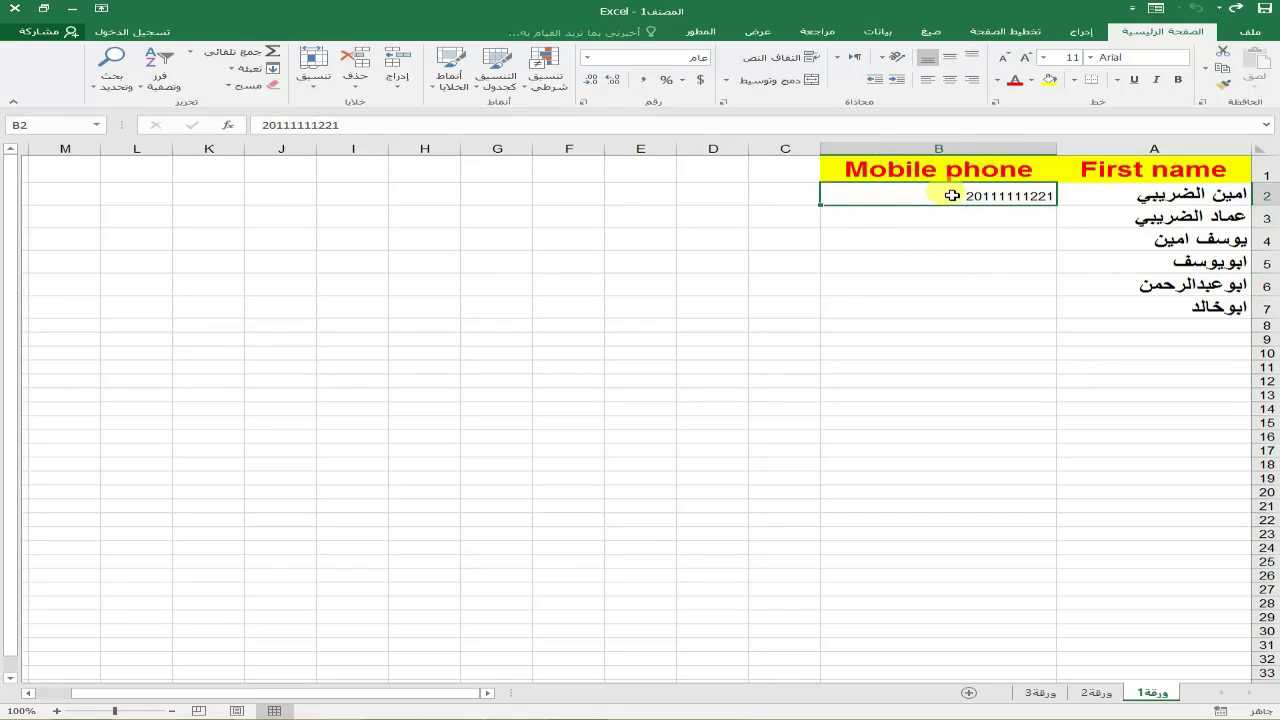
pyautogui.press('Delete')
# Format the Mobile phone cells B2:B33 as Text.
pyautogui.moveTo(952, 195); pyautogui.dragTo(949, 594)
pyautogui.click(940, 617)
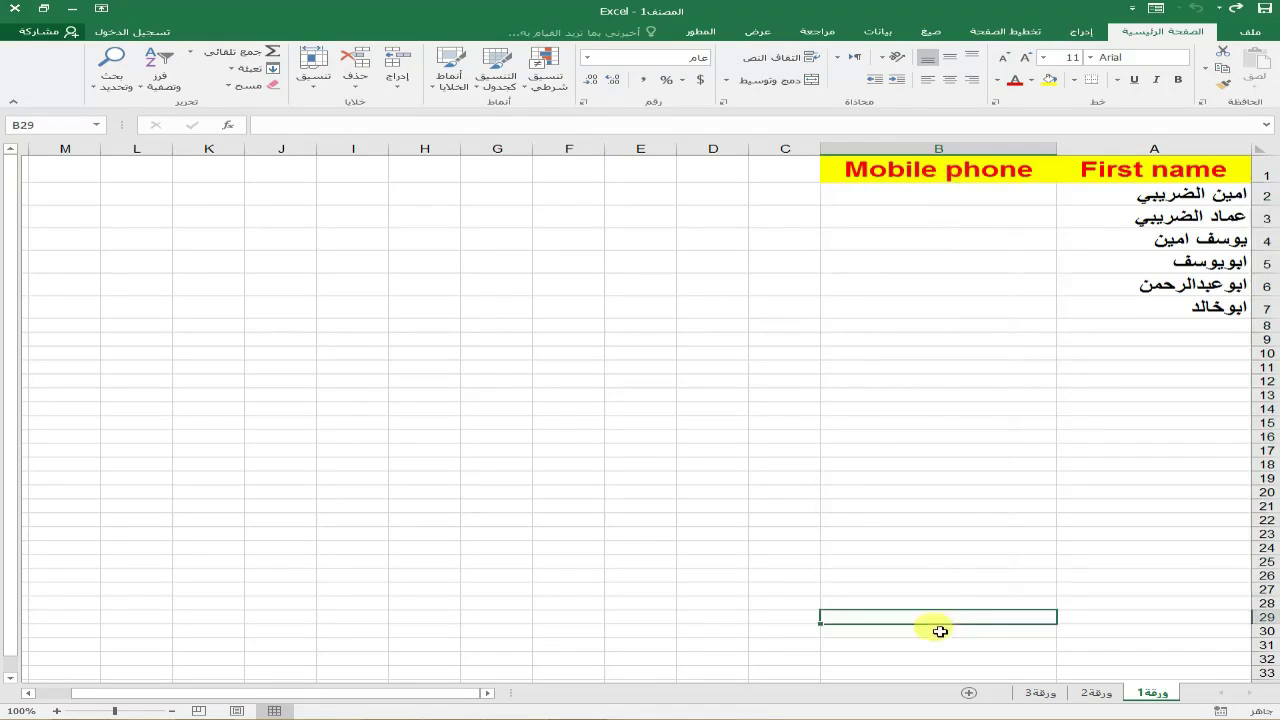
pyautogui.moveTo(886, 245); pyautogui.dragTo(866, 630)
pyautogui.click(864, 644)
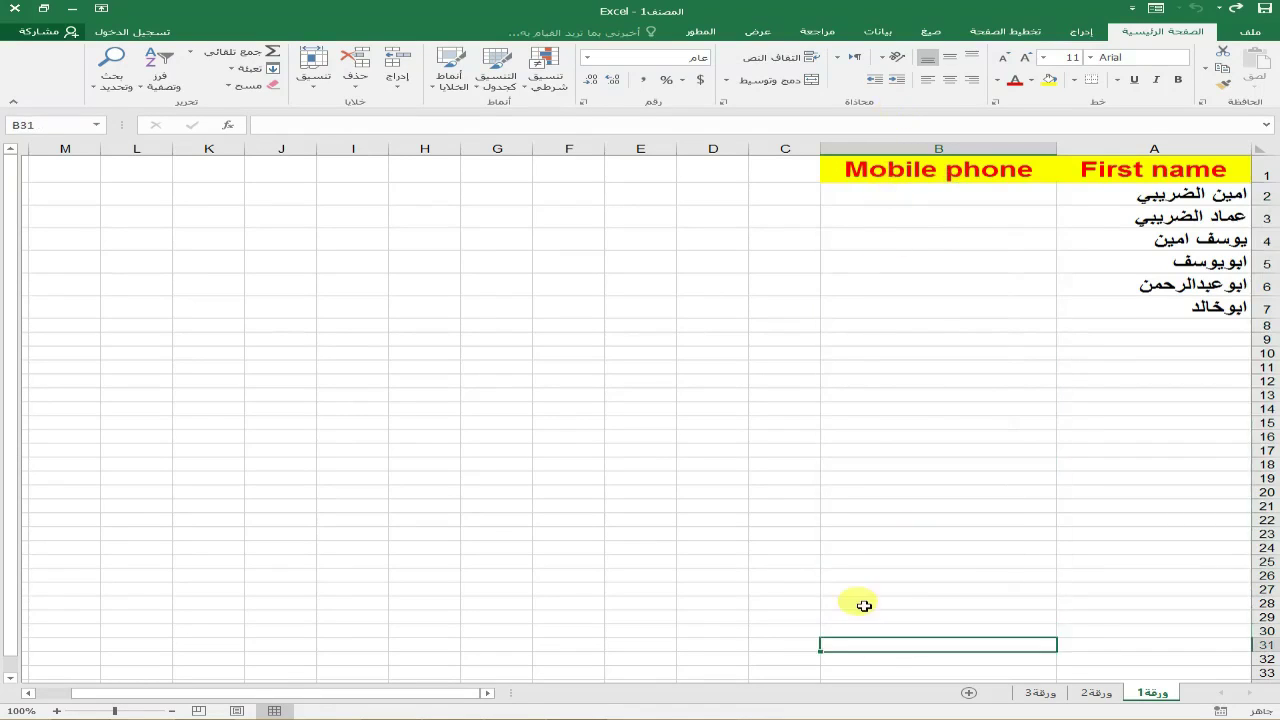
pyautogui.moveTo(863, 196); pyautogui.dragTo(862, 668)
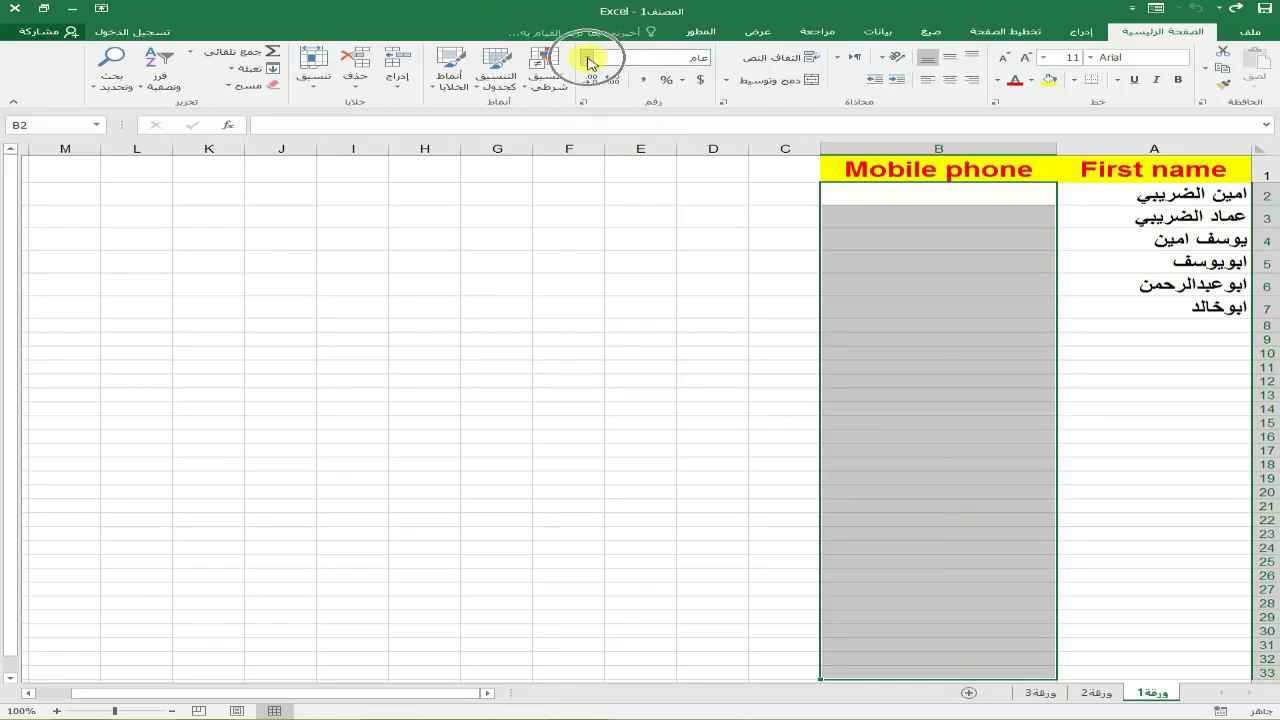
pyautogui.click(587, 59)
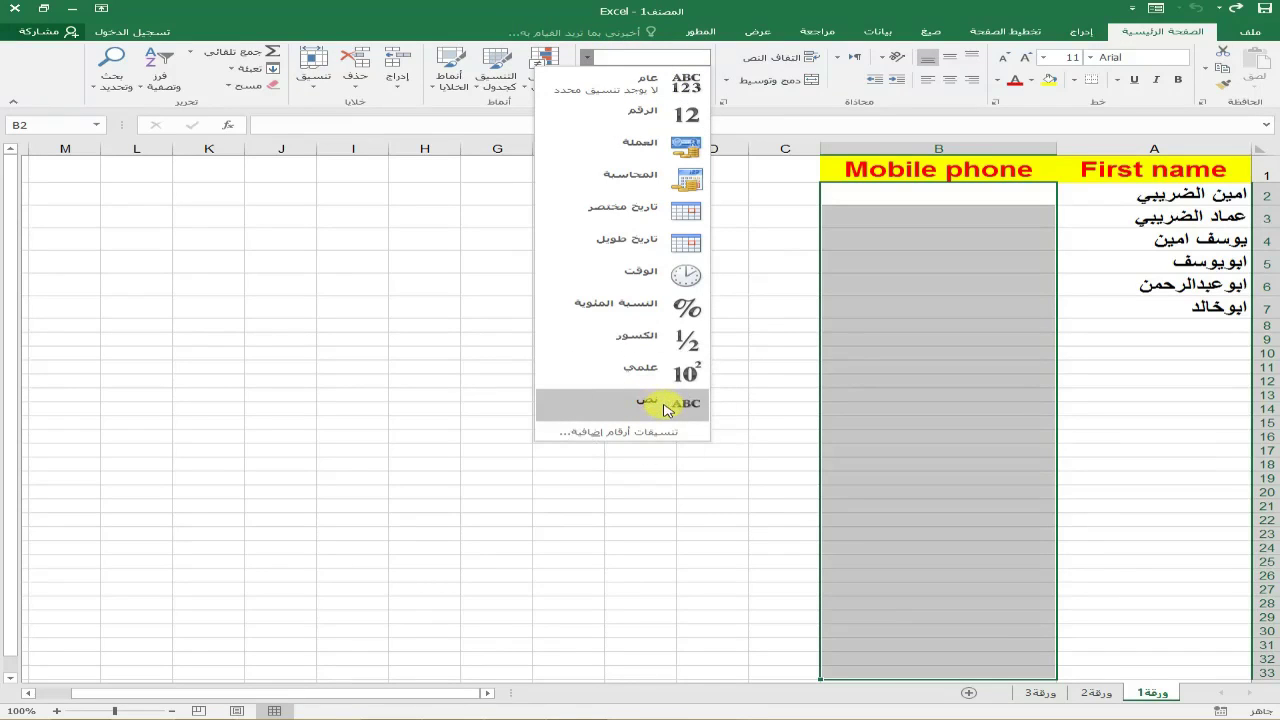
pyautogui.click(667, 404)
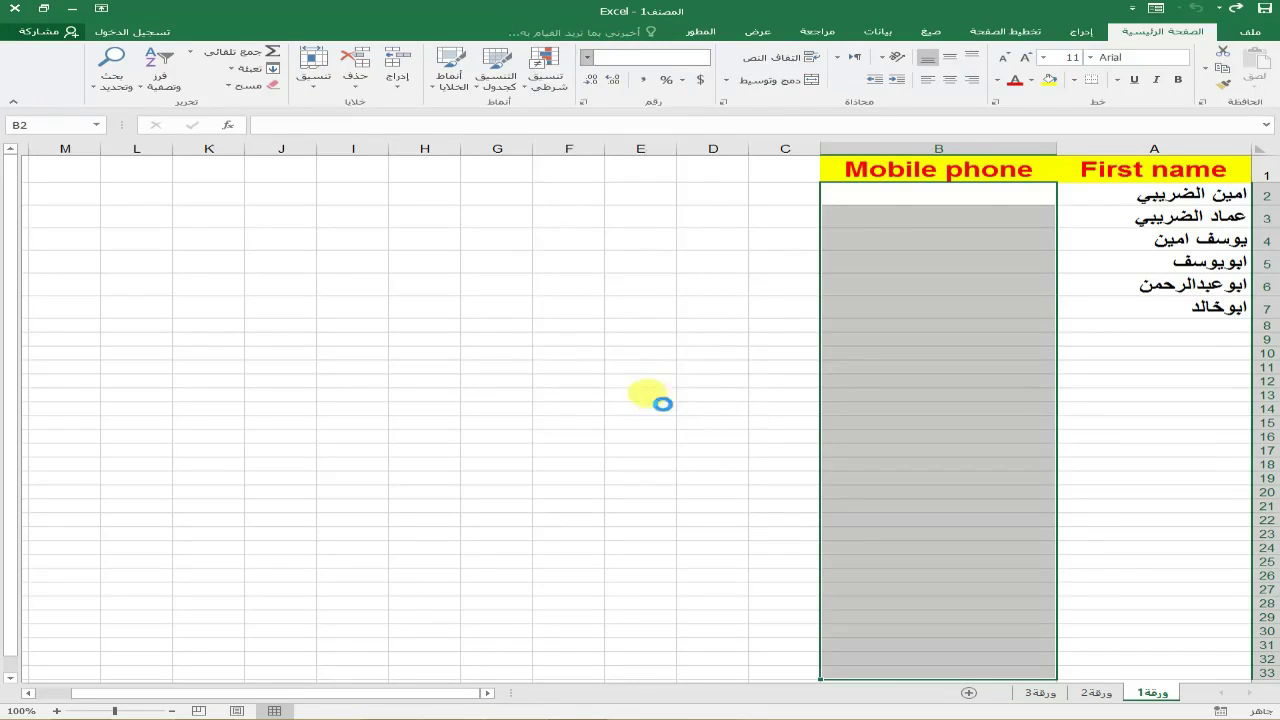
# Enter three +20-prefixed phone numbers into B2:B4.
pyautogui.click(962, 199)
pyautogui.write('+')
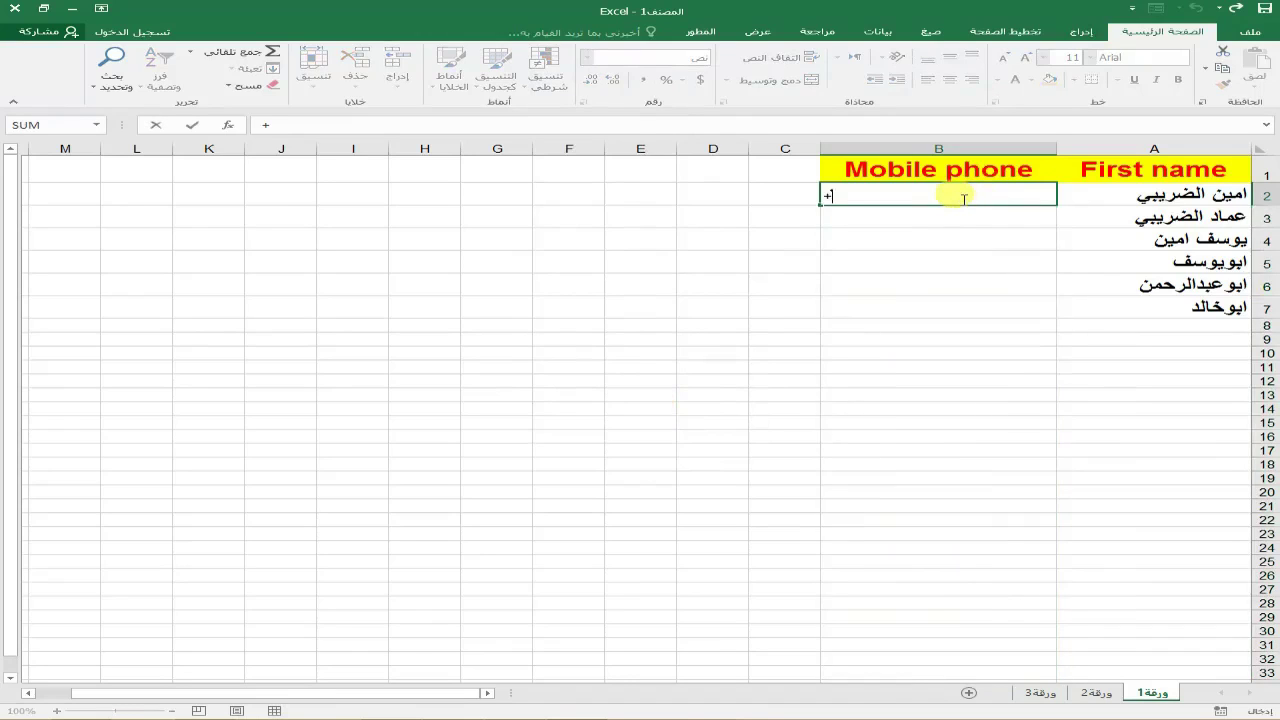
pyautogui.write('2011111')
pyautogui.write('1')
pyautogui.press('Return')
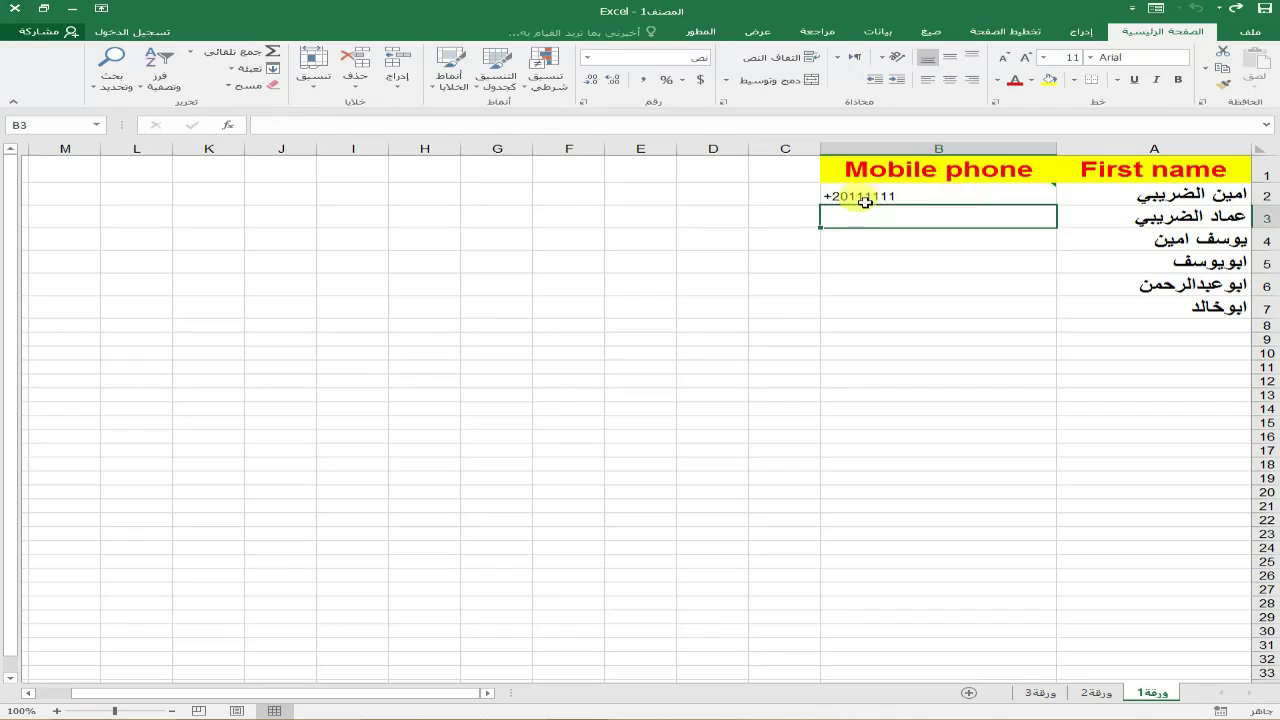
pyautogui.write('+')
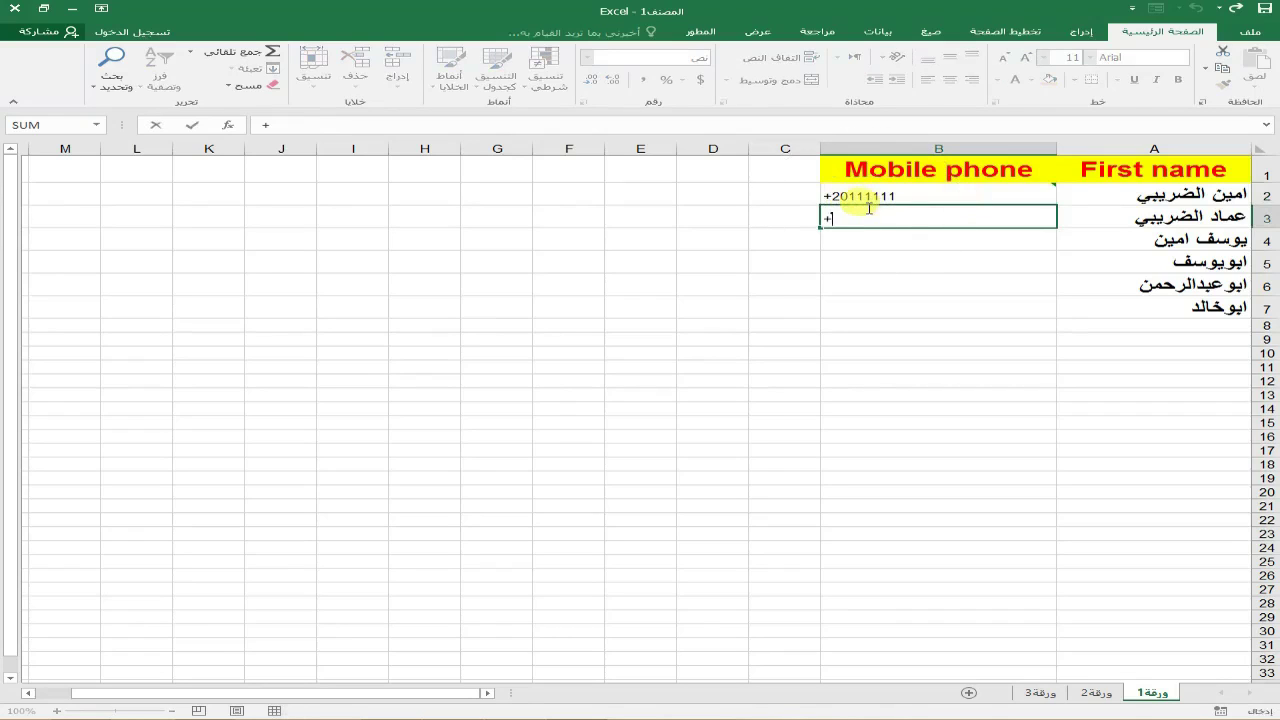
pyautogui.write('20')
pyautogui.write('11111111')
pyautogui.press('Return')
pyautogui.write('+')
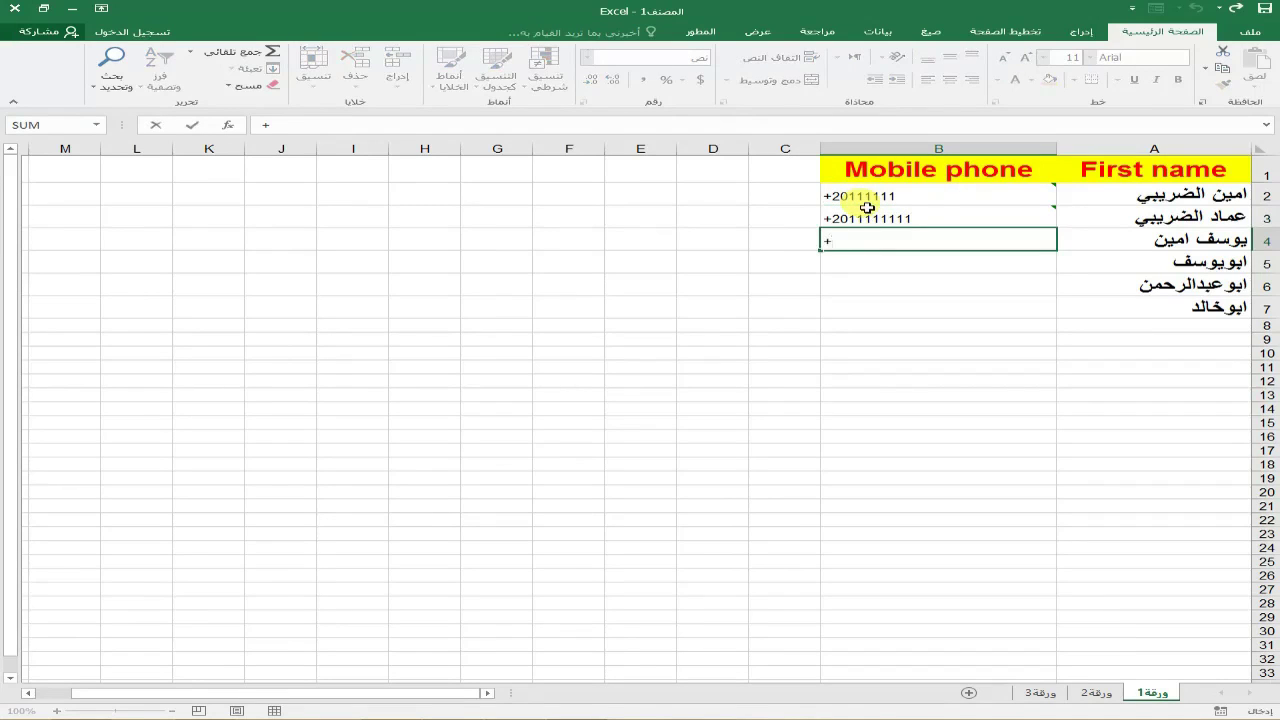
pyautogui.write('2012222')
pyautogui.write('2222')
pyautogui.press('Return')
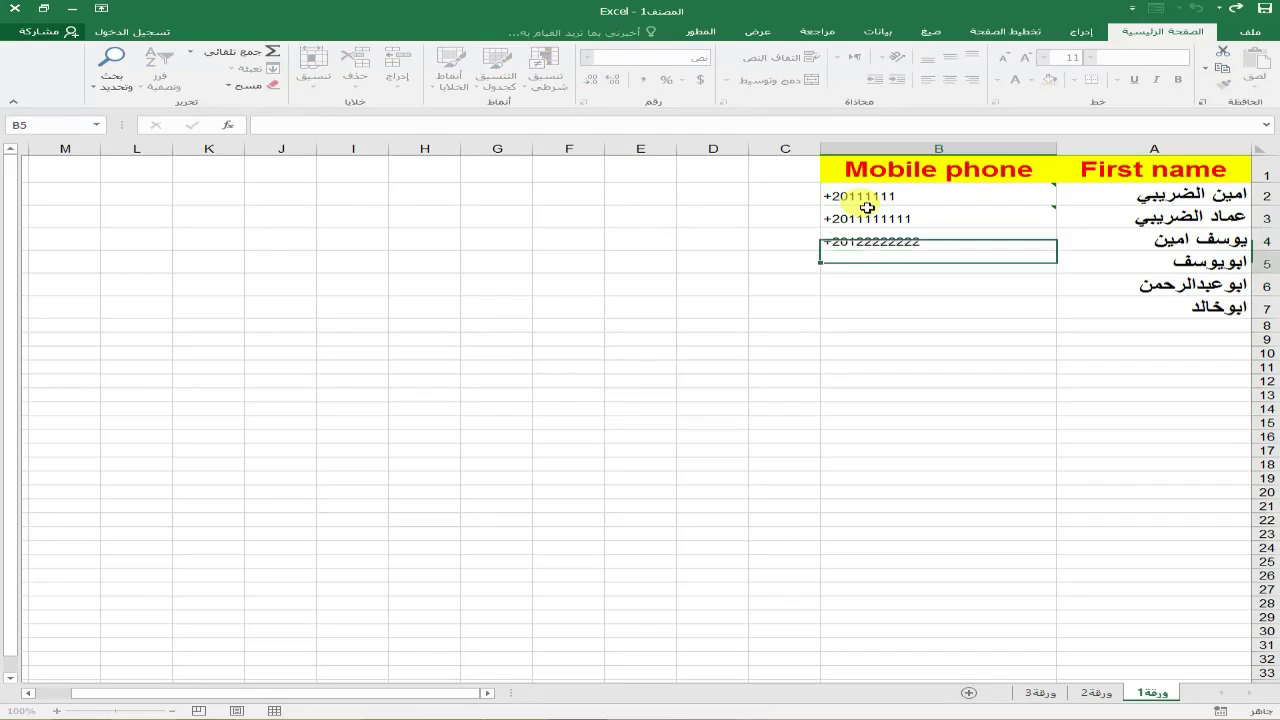
# Enter the remaining three +20-prefixed phone numbers into B5:B7, fixing a typo.
pyautogui.write('+2')
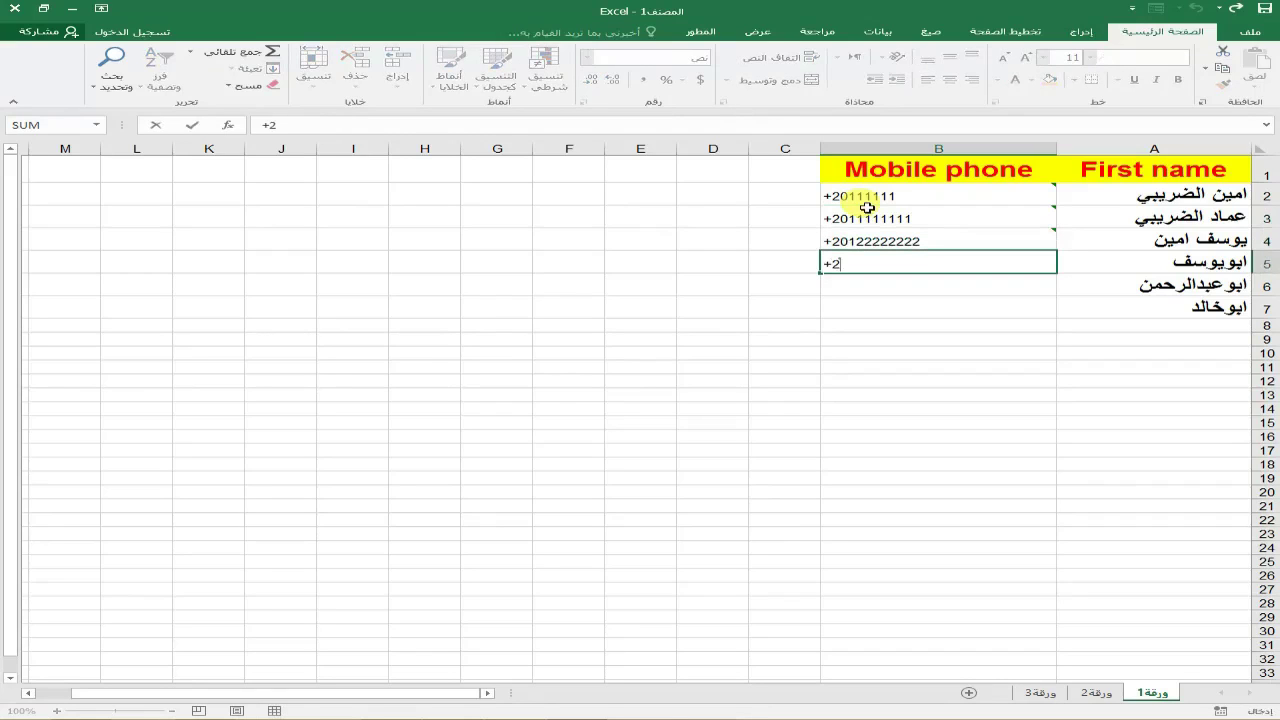
pyautogui.write('1')
pyautogui.press('BackSpace')
pyautogui.write('0')
pyautogui.write('13333333')
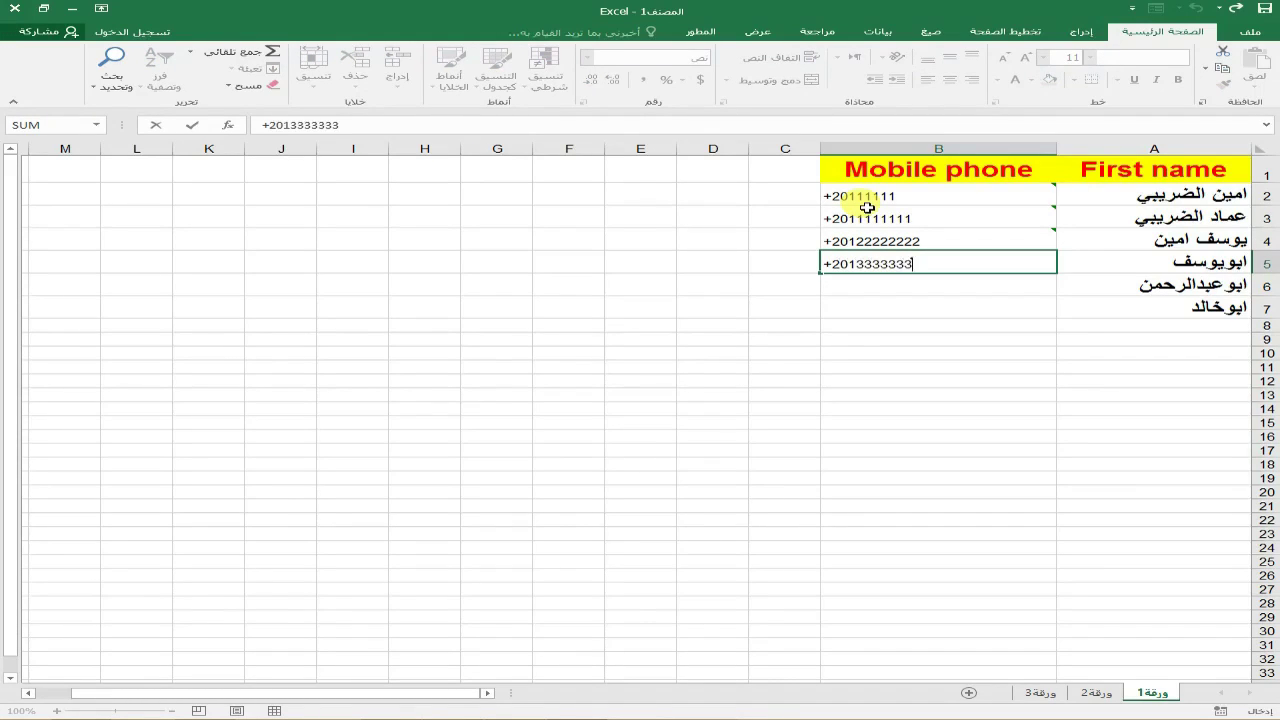
pyautogui.write('3')
pyautogui.press('Return')
pyautogui.write('+')
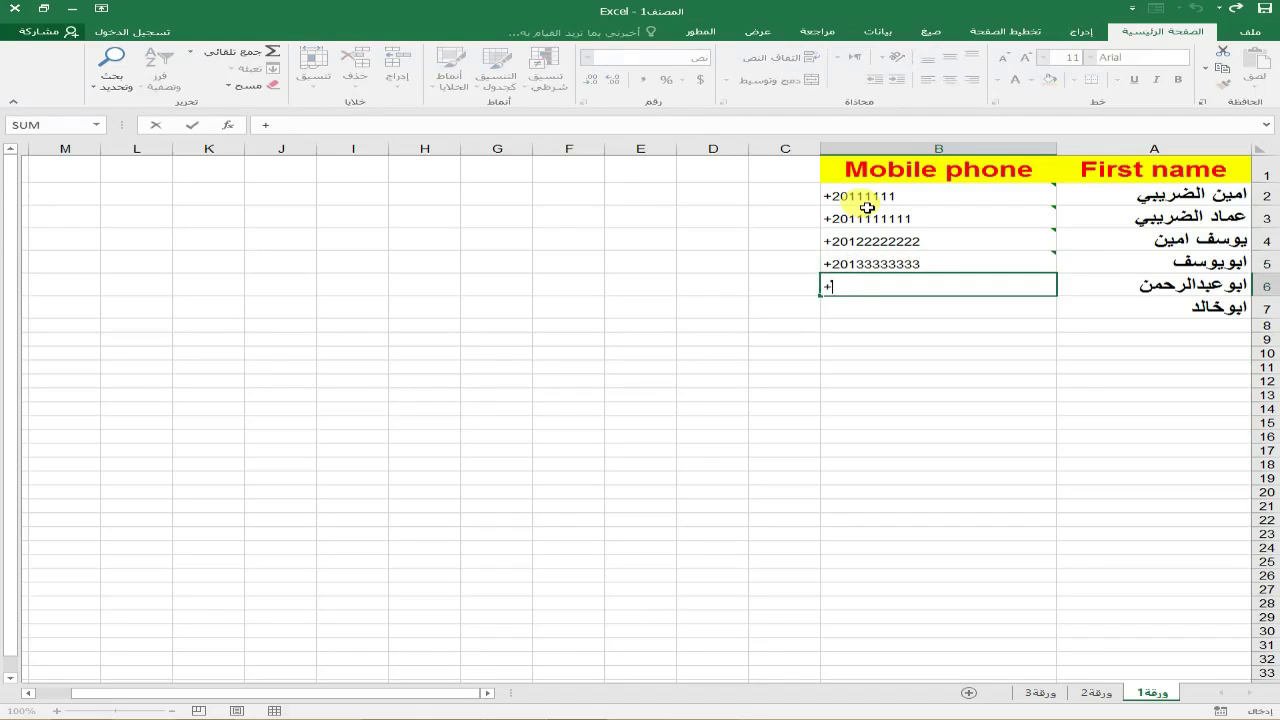
pyautogui.write('2')
pyautogui.write('012')
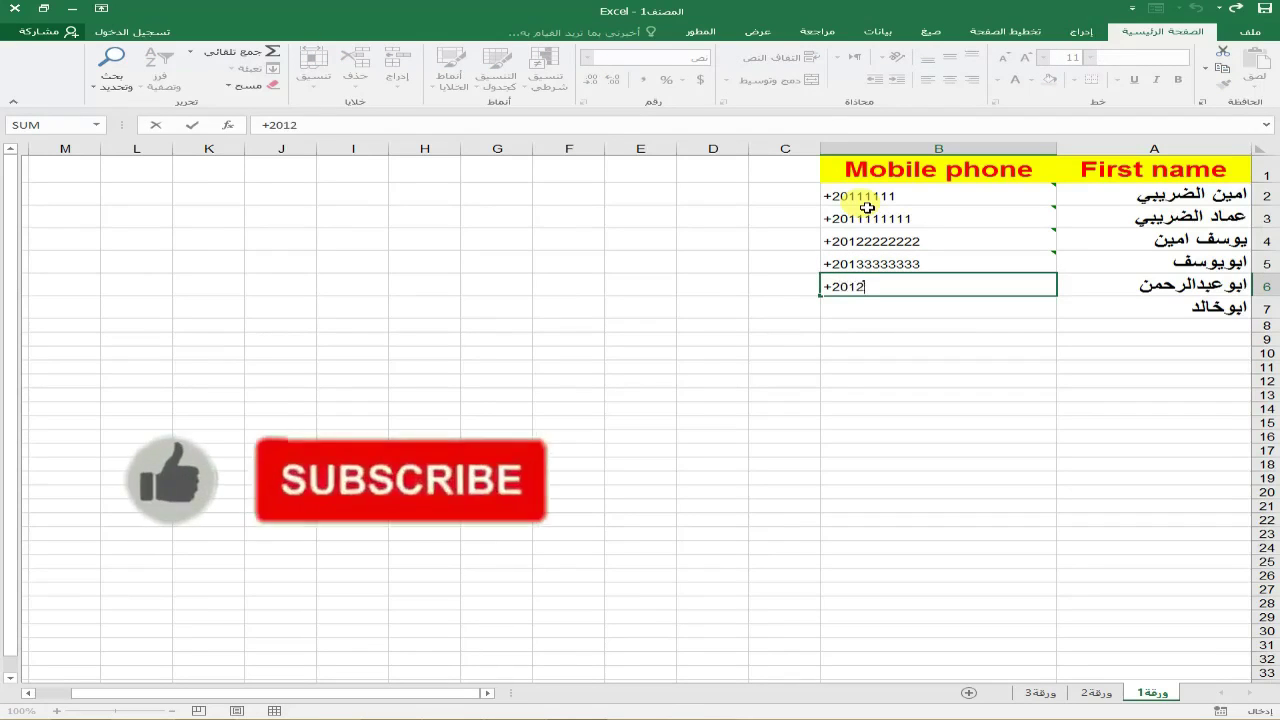
pyautogui.write('455544')
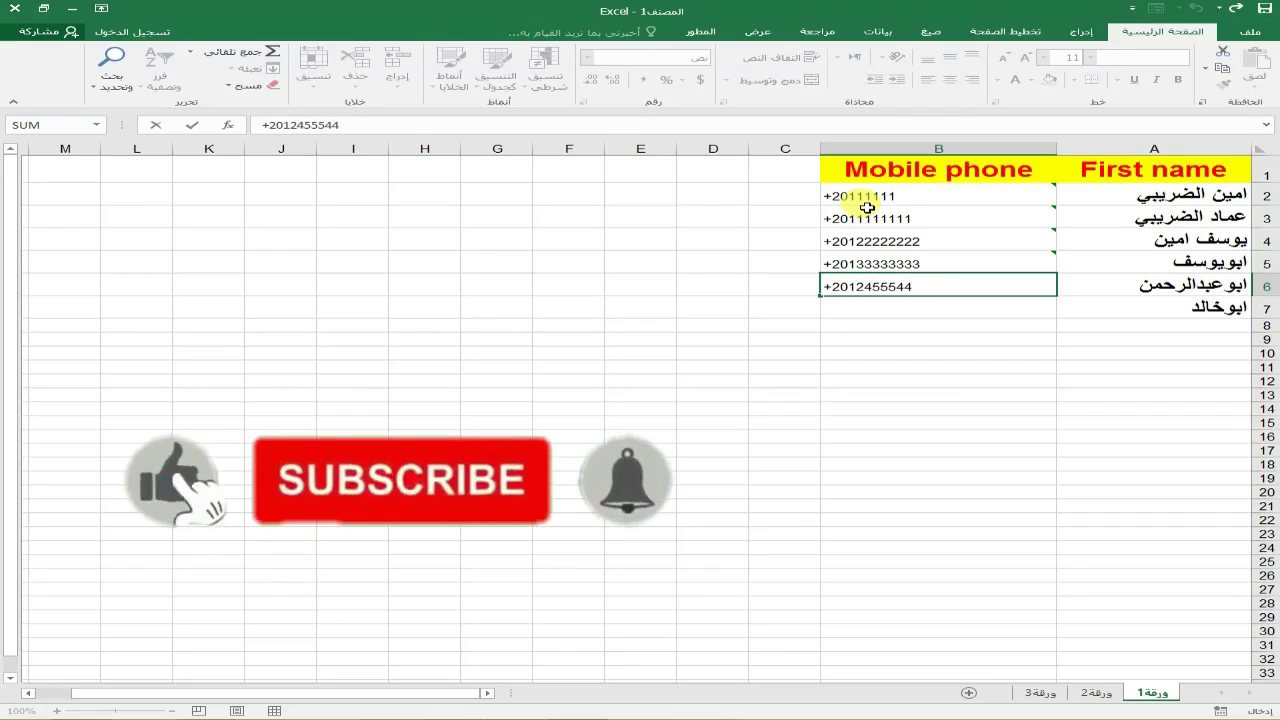
pyautogui.press('Return')
pyautogui.write('+')
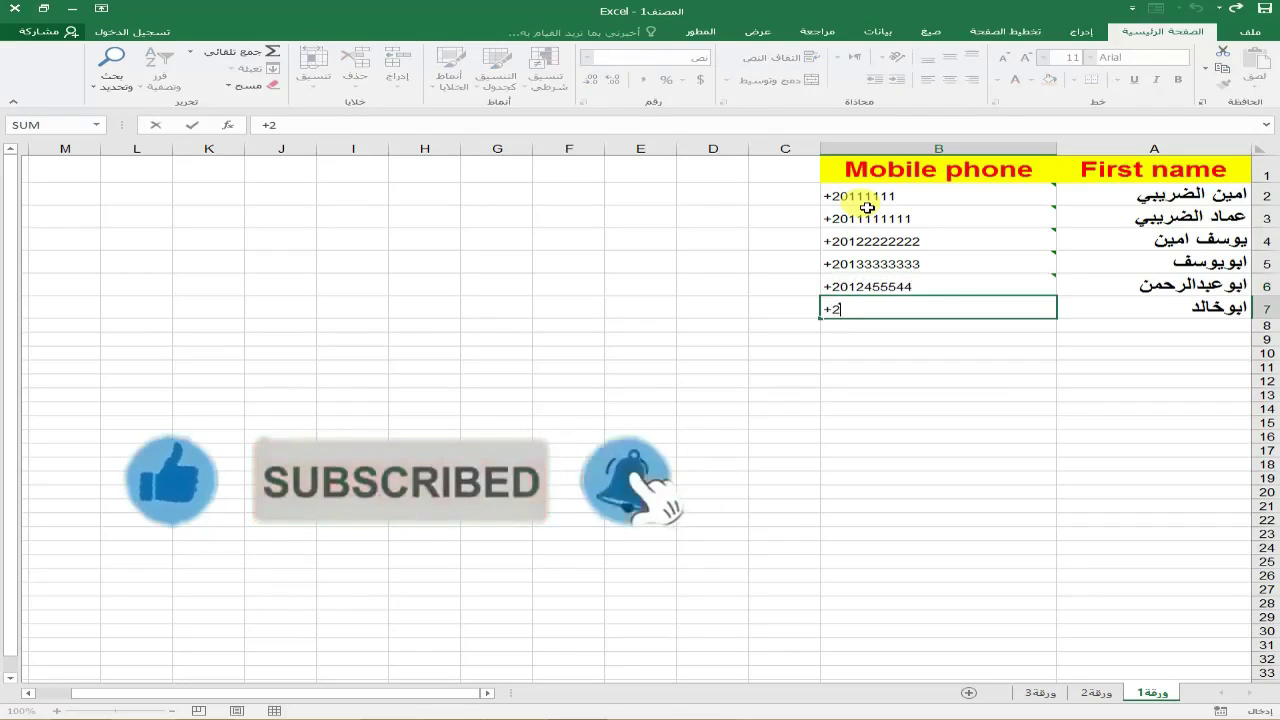
pyautogui.write('201')
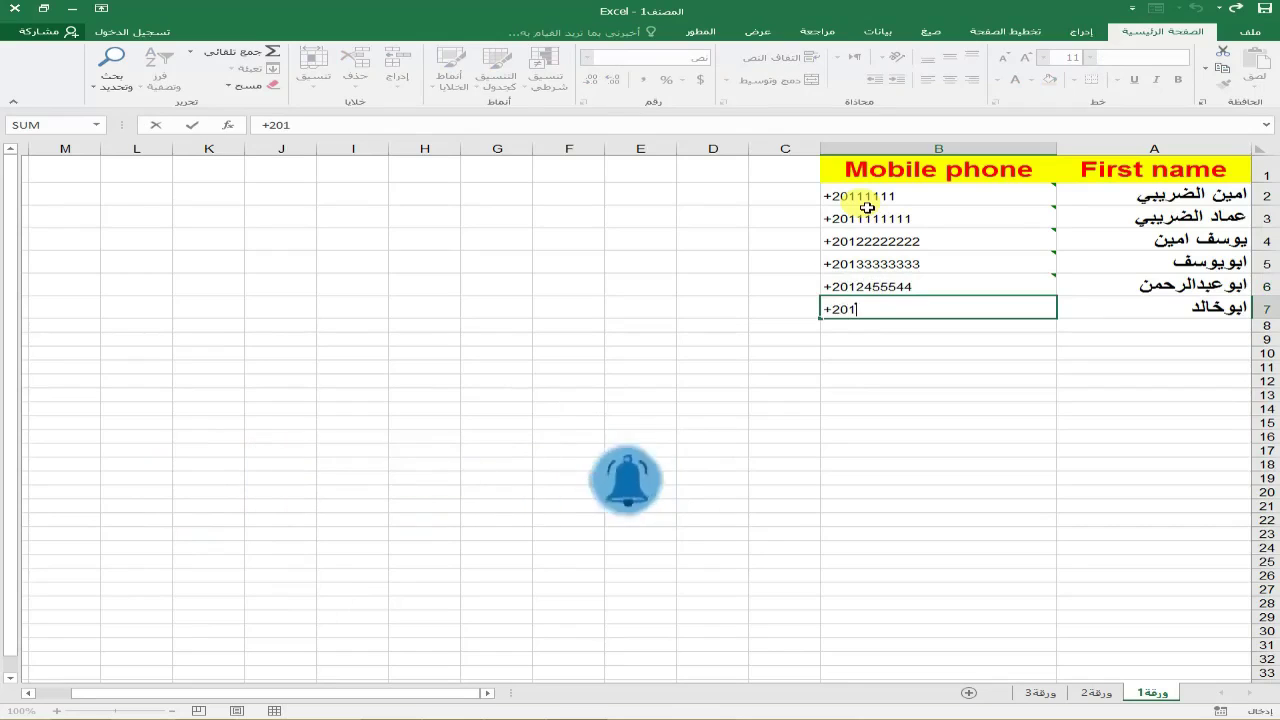
pyautogui.write('7841455')
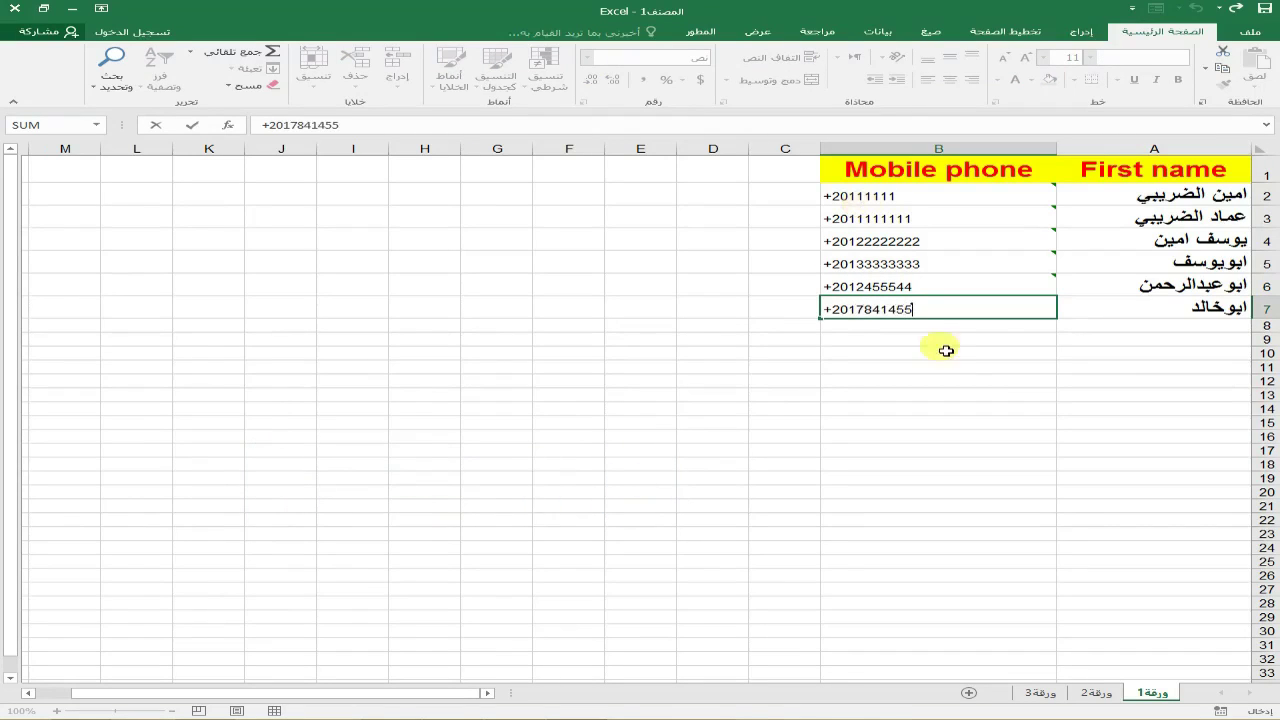
pyautogui.click(950, 385)
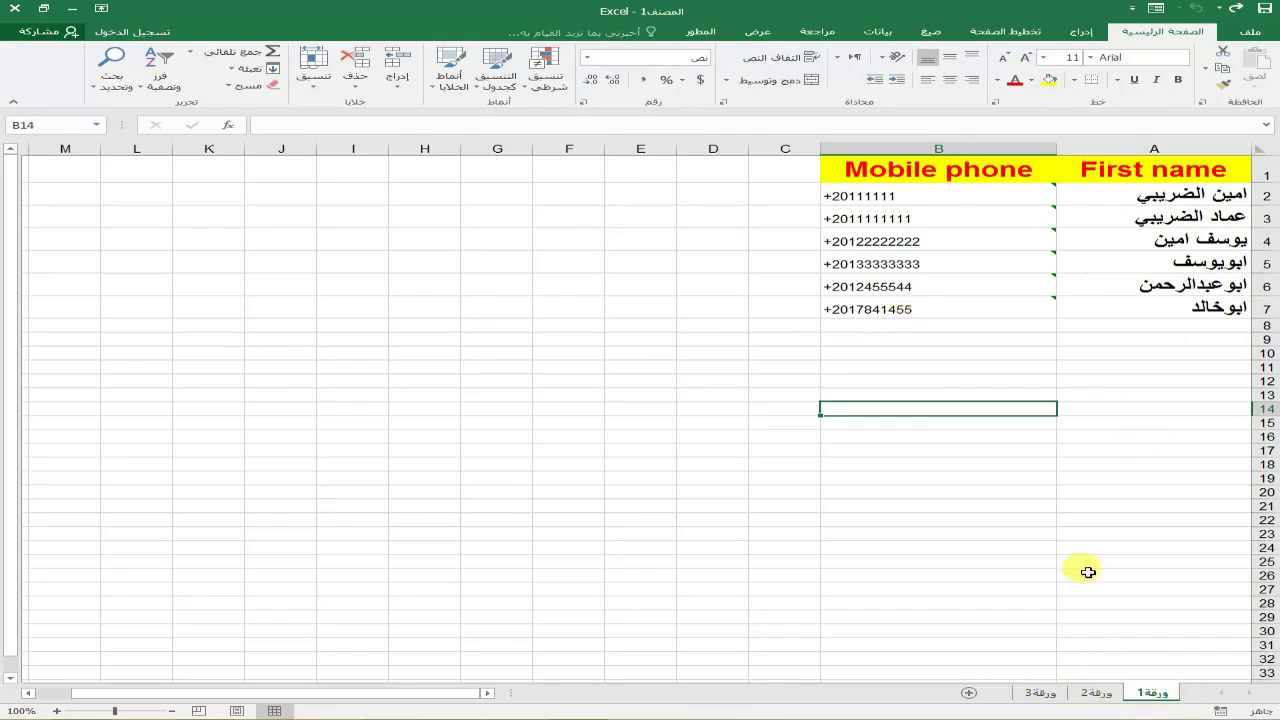
# Delete the empty Sheet3 and Sheet2.
pyautogui.click(1042, 692)
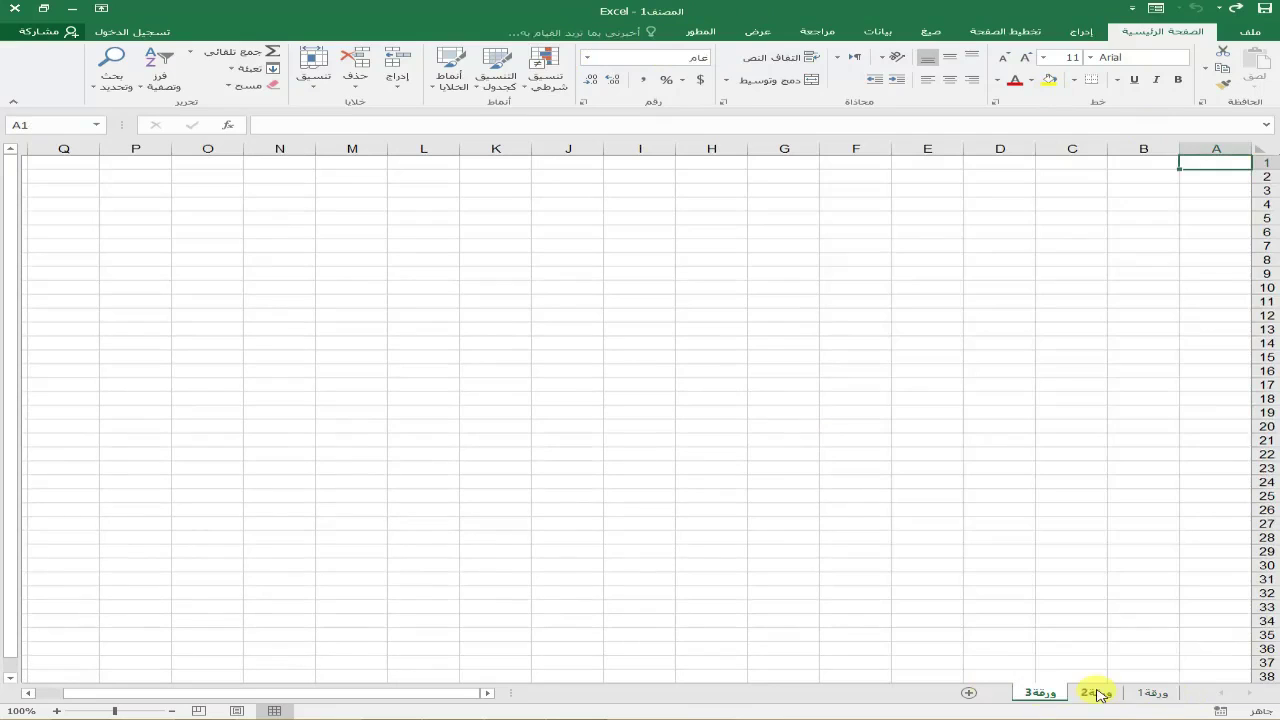
pyautogui.rightClick(1052, 697)
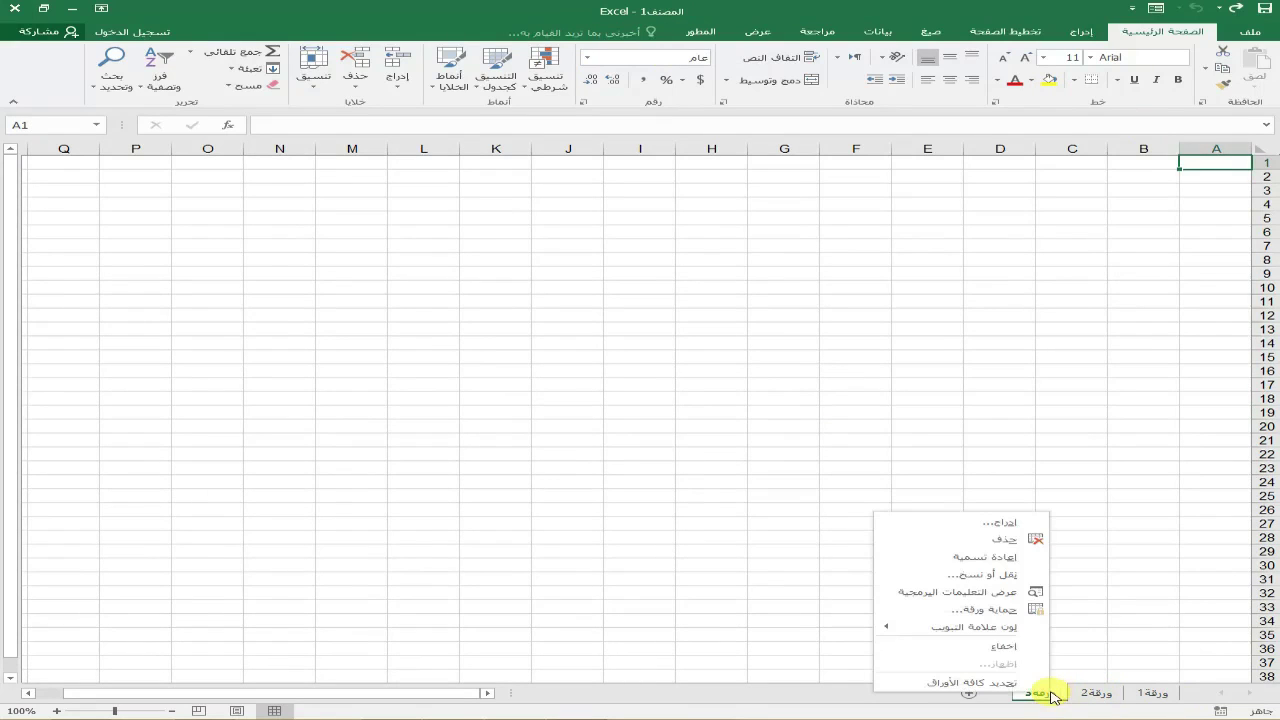
pyautogui.click(1008, 546)
pyautogui.rightClick(1094, 694)
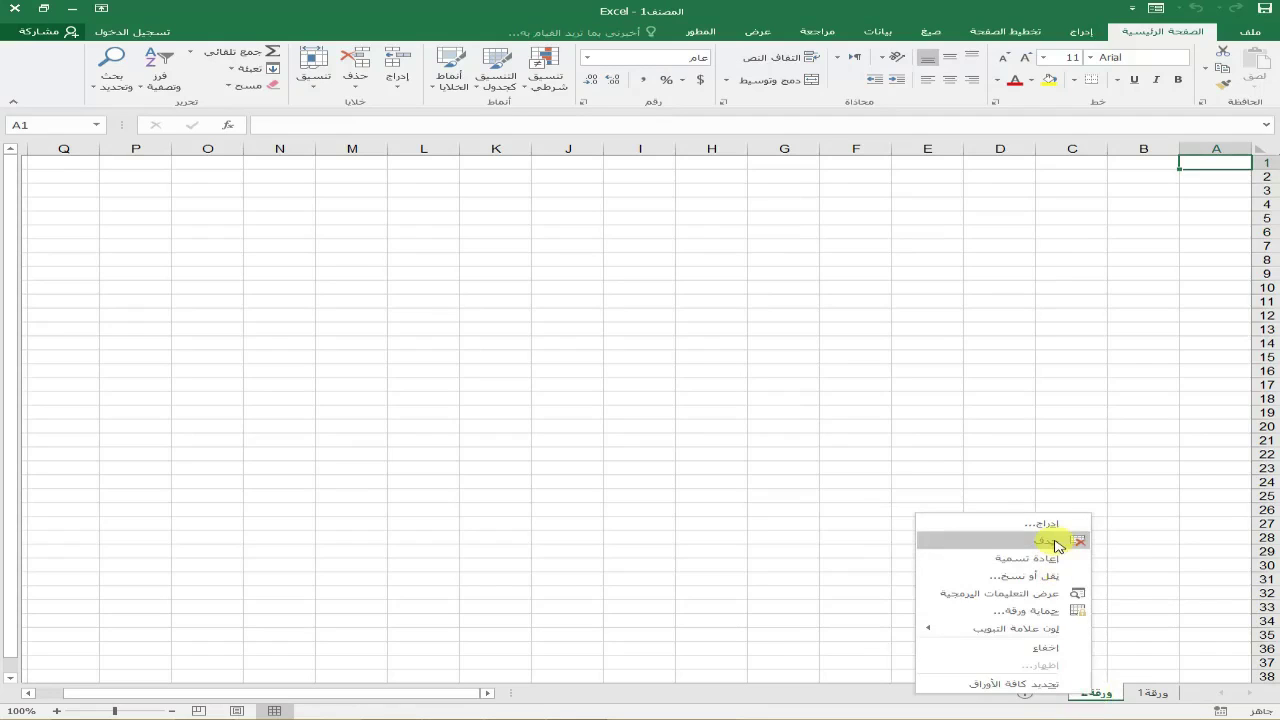
pyautogui.press('Escape')
# Rename Sheet1 to NOMBRE.
pyautogui.click(1150, 692)
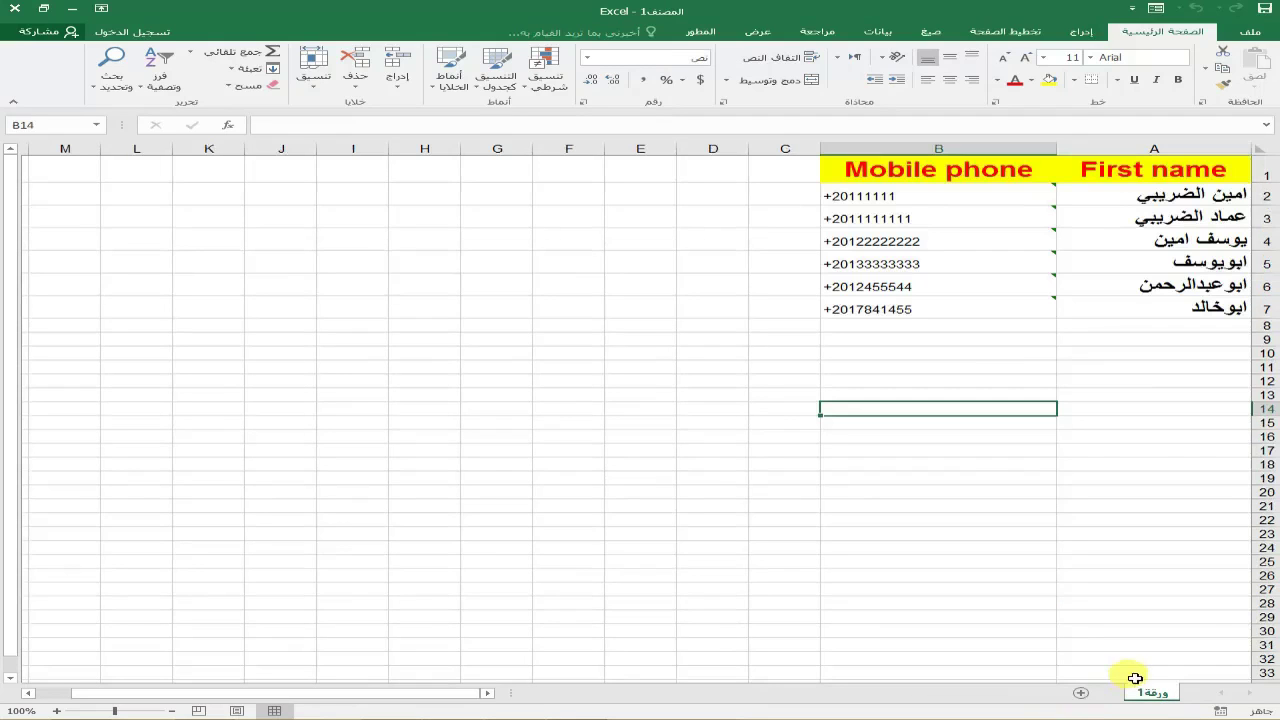
pyautogui.click(1156, 694)
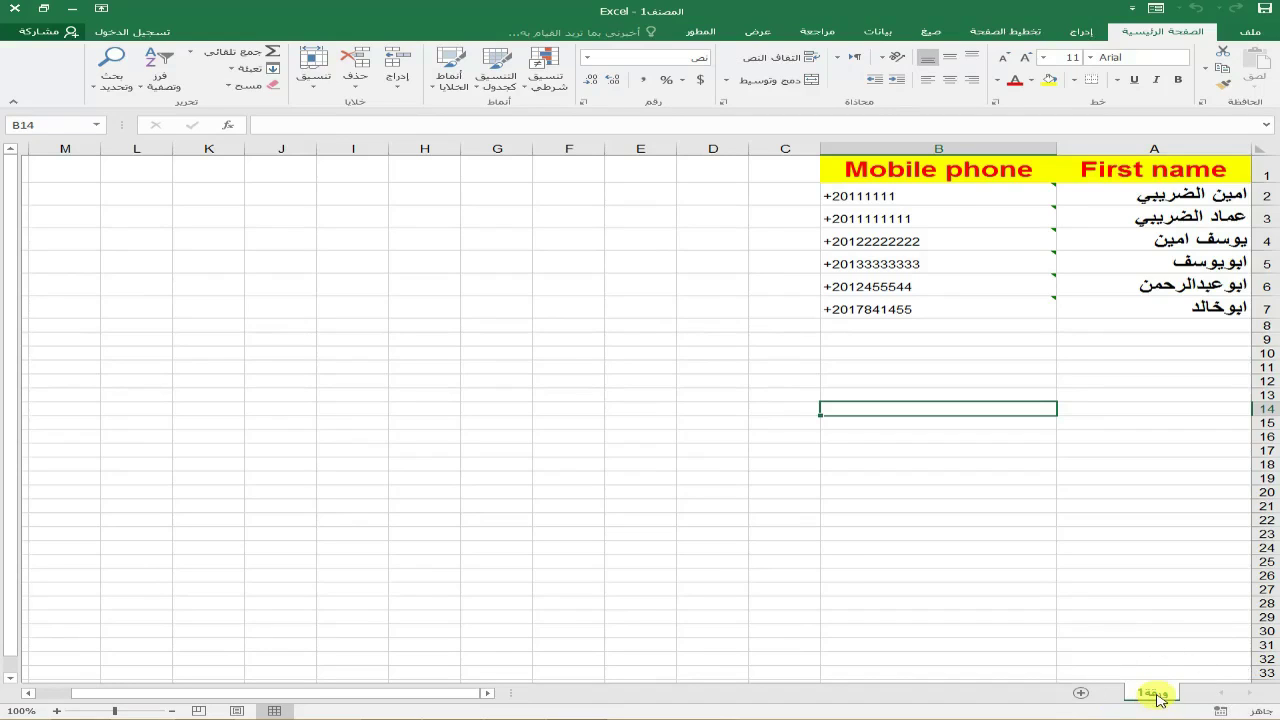
pyautogui.rightClick(1156, 695)
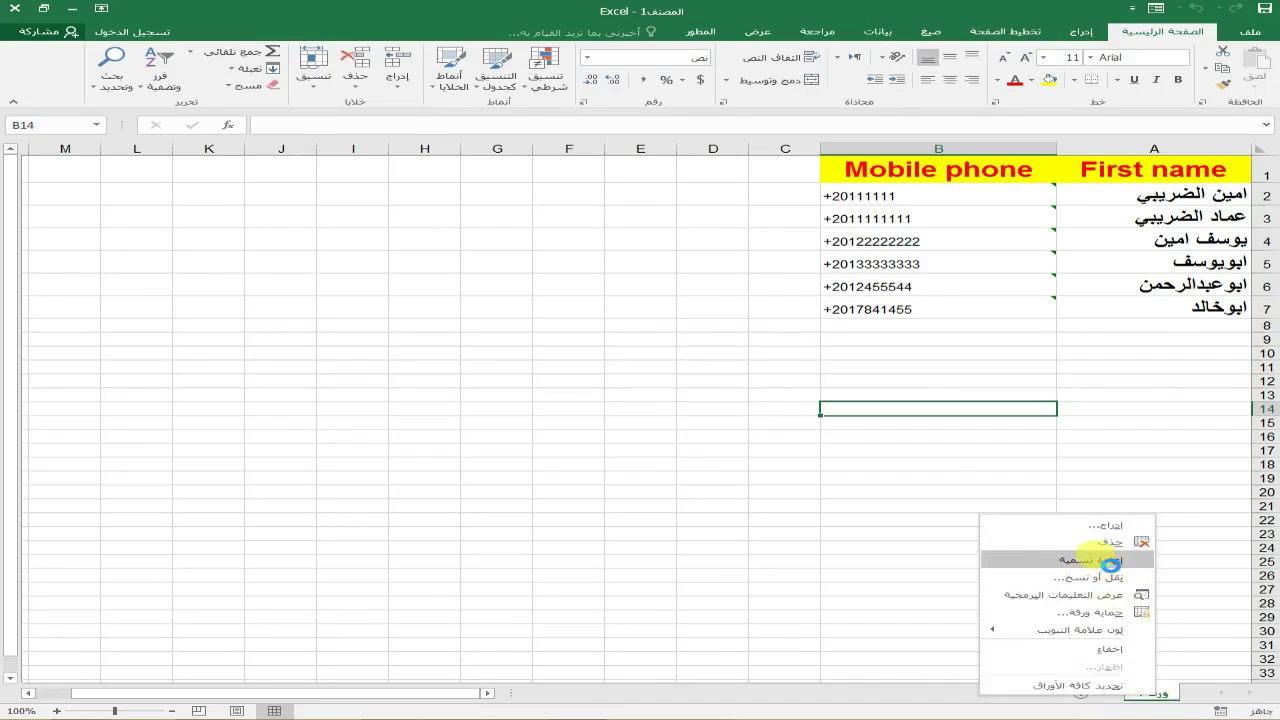
pyautogui.click(1171, 660)
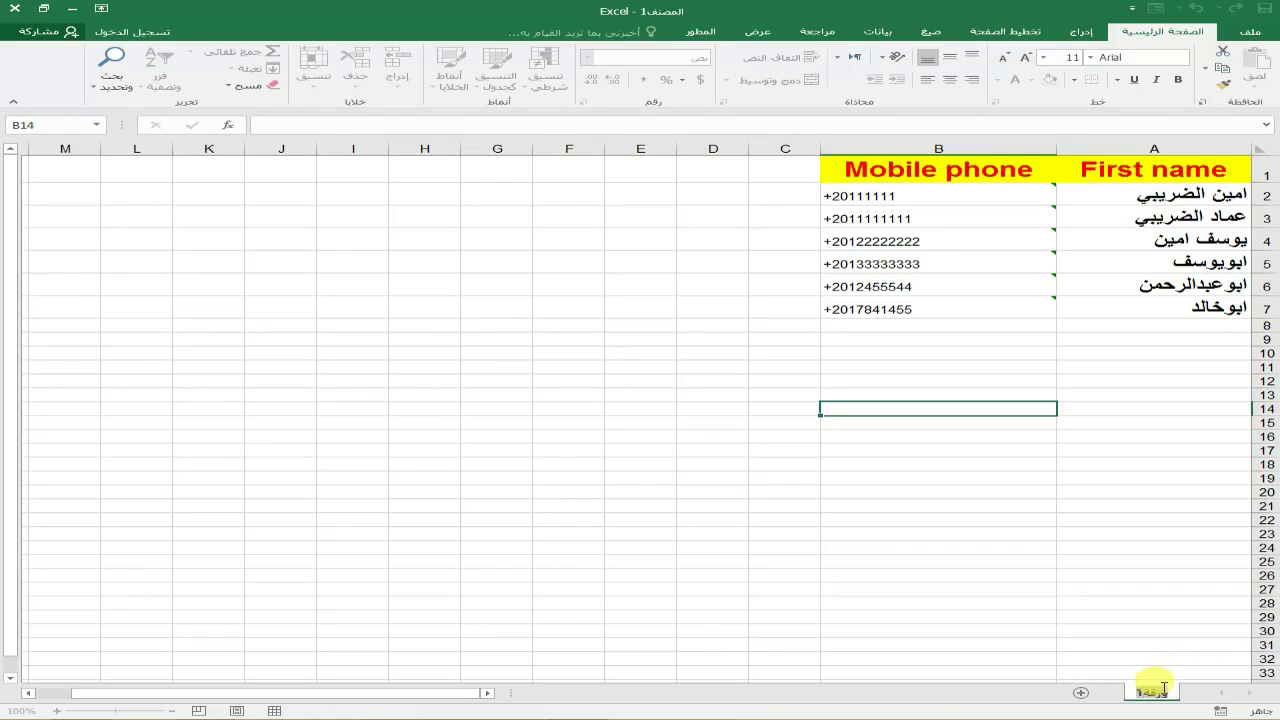
pyautogui.write('NOM')
pyautogui.write('BRE')
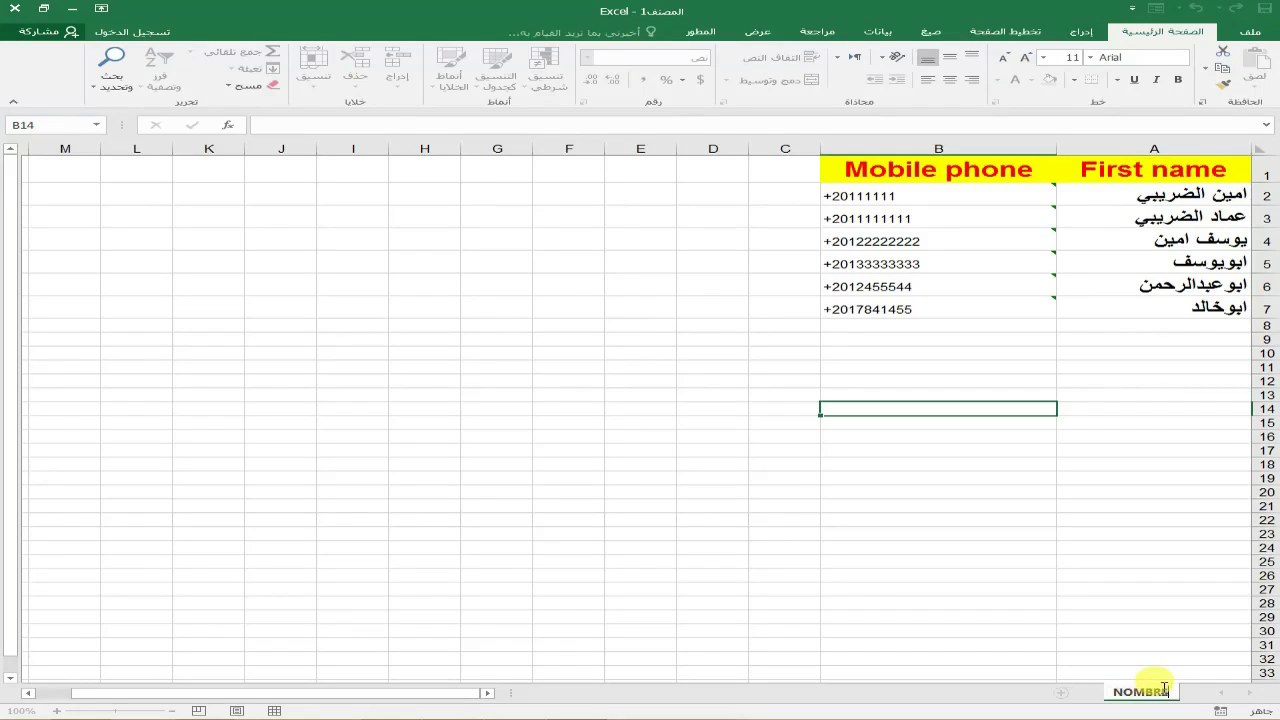
pyautogui.press('Return')
pyautogui.click(1025, 587)
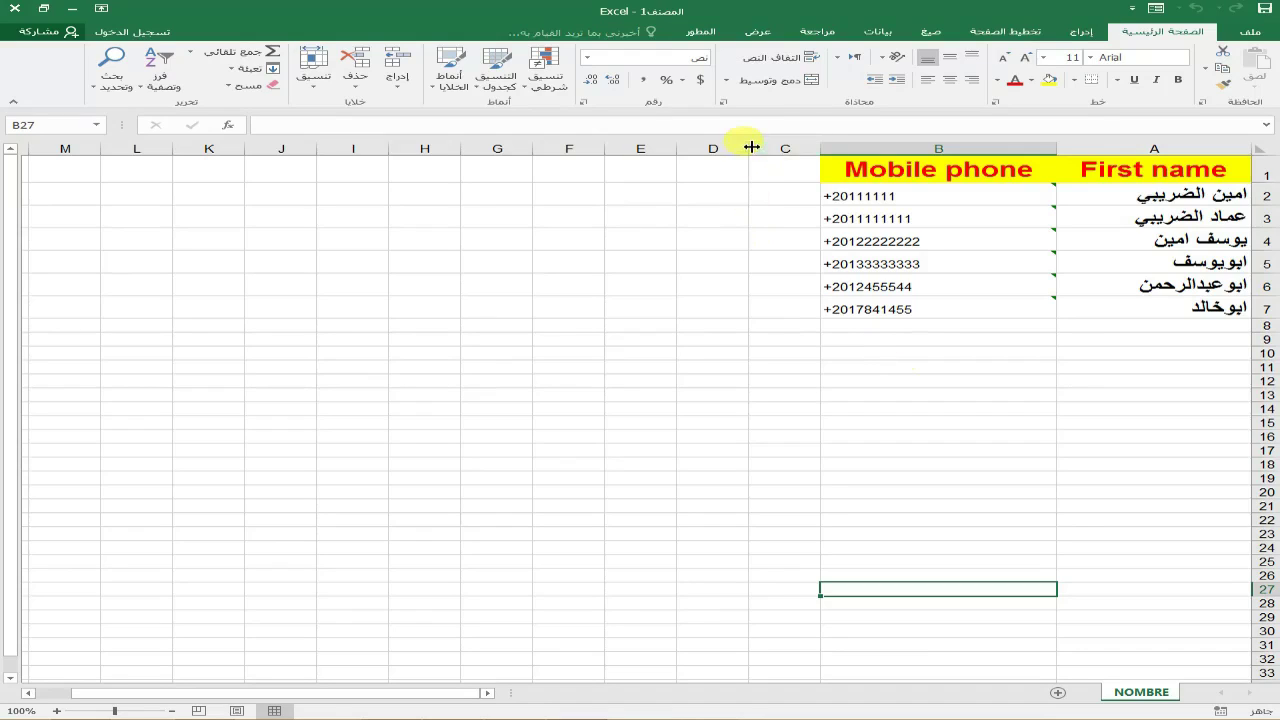
# Widen column C and enter a C2 formula joining A2 with منسق الرقمنة.
pyautogui.moveTo(749, 148); pyautogui.dragTo(407, 157)
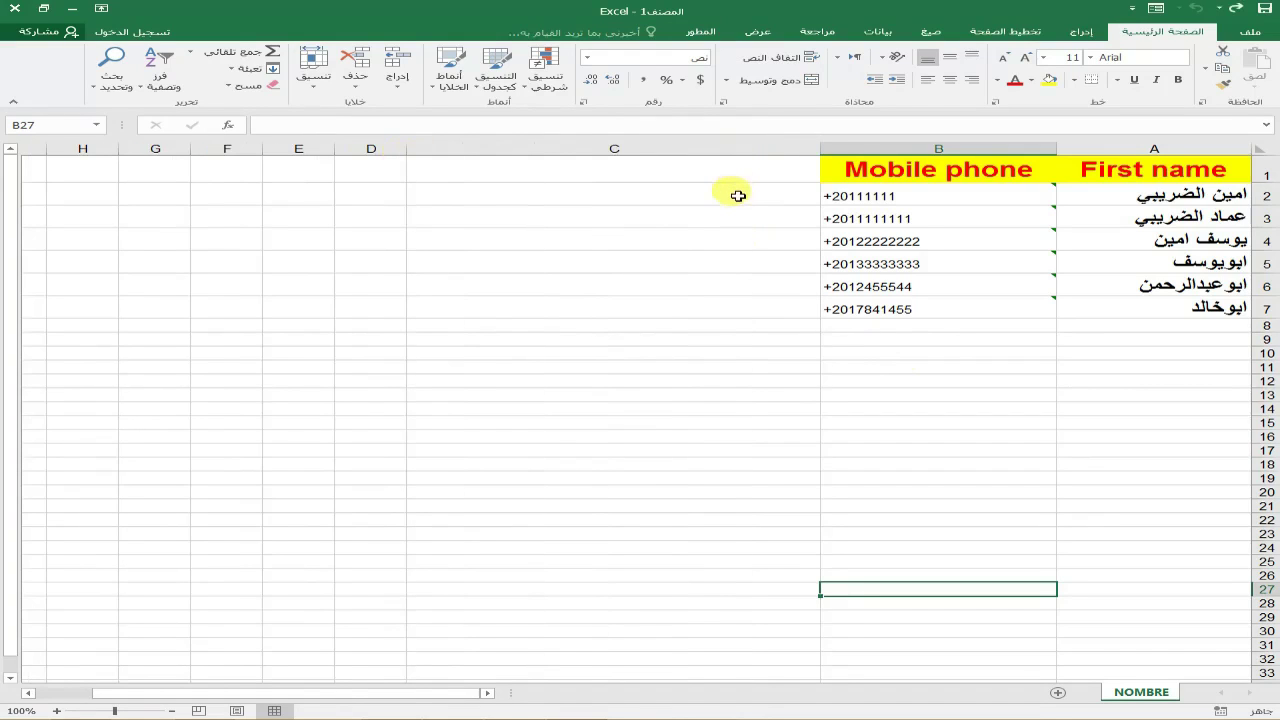
pyautogui.click(724, 197)
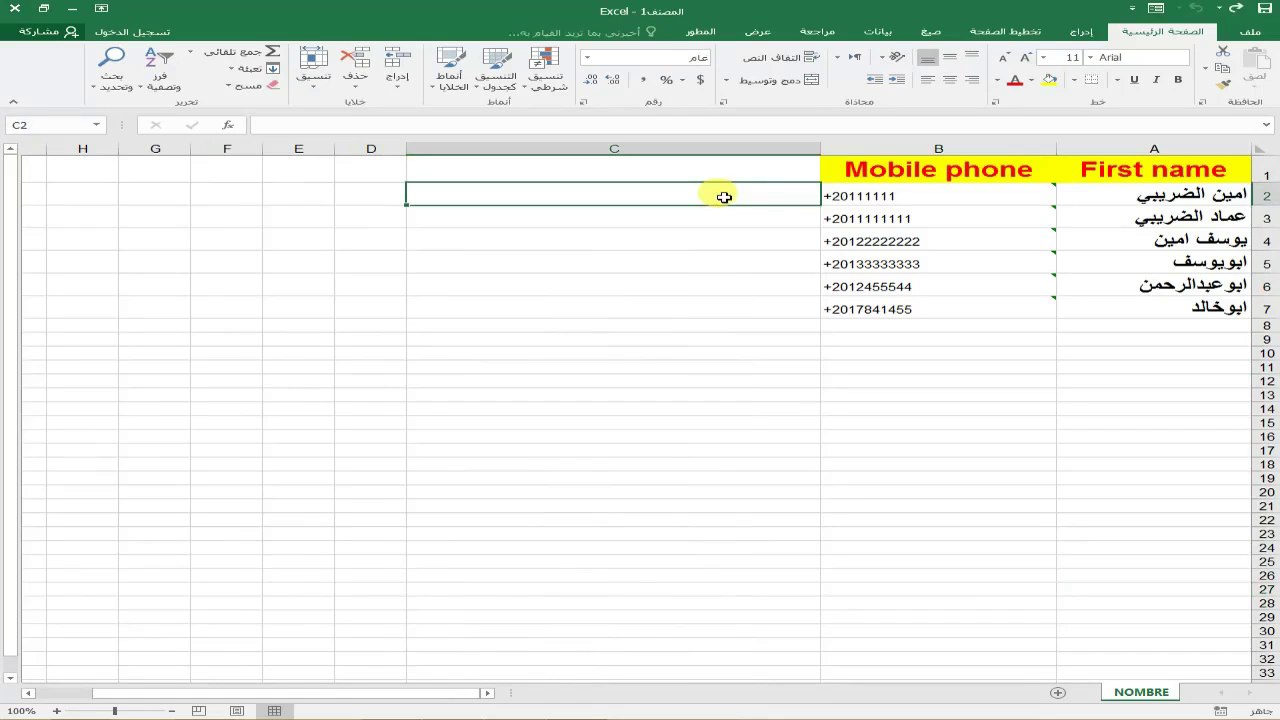
pyautogui.write('=')
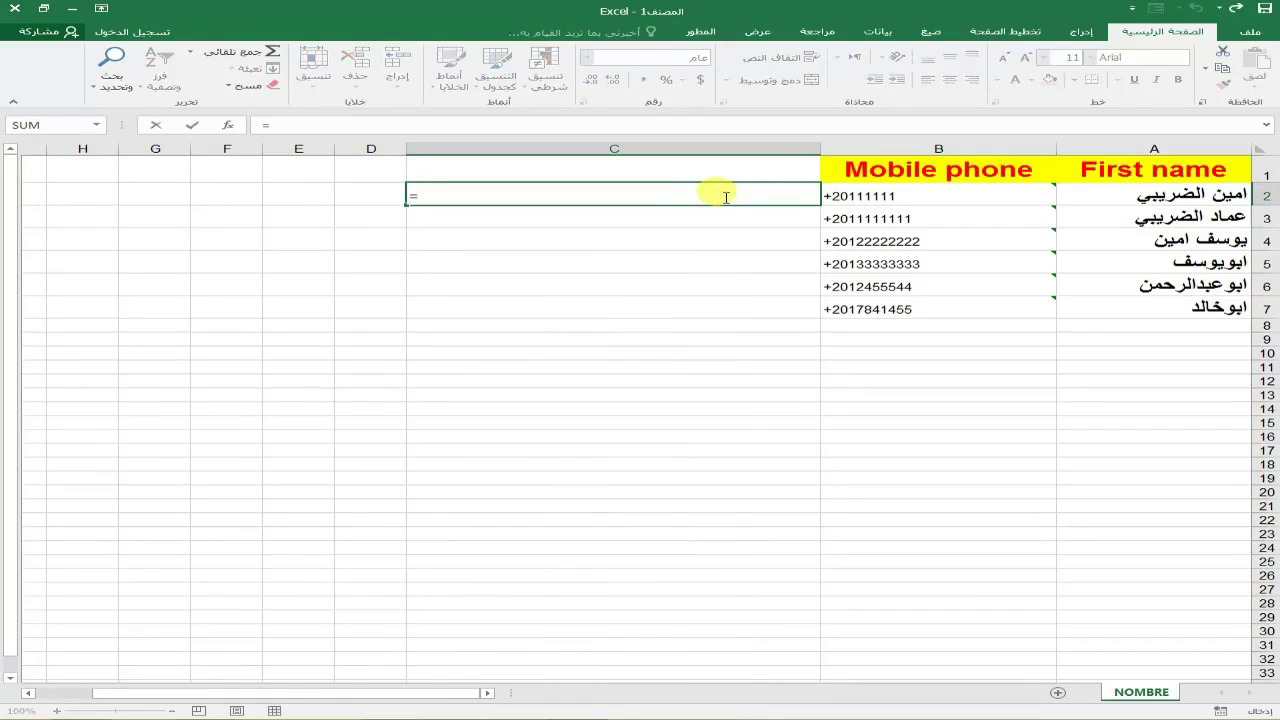
pyautogui.click(1120, 201)
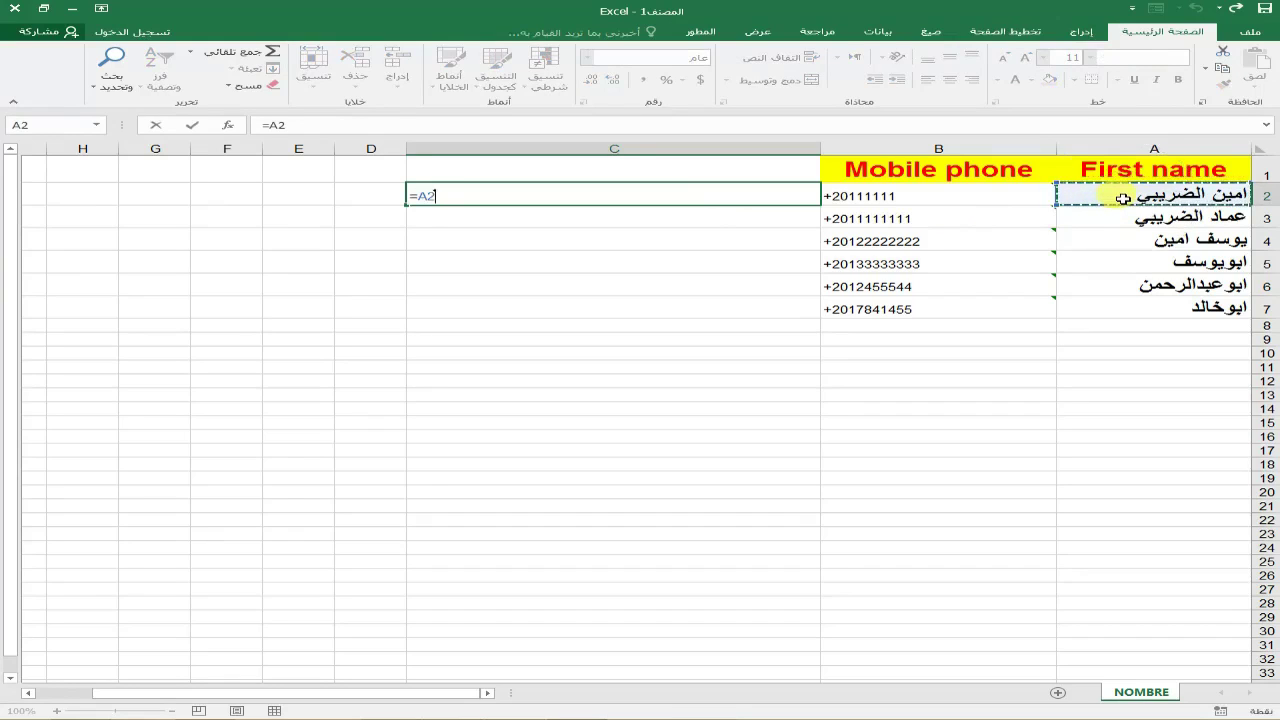
pyautogui.write('&')
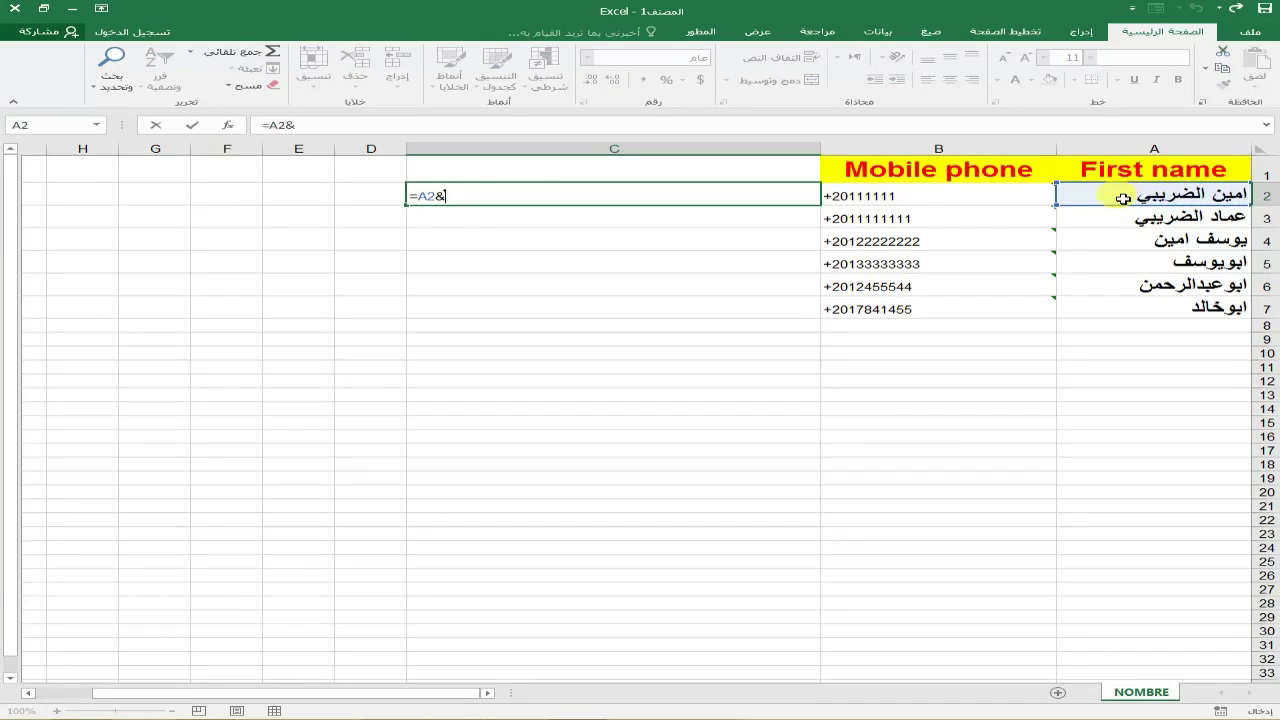
pyautogui.click(445, 198)
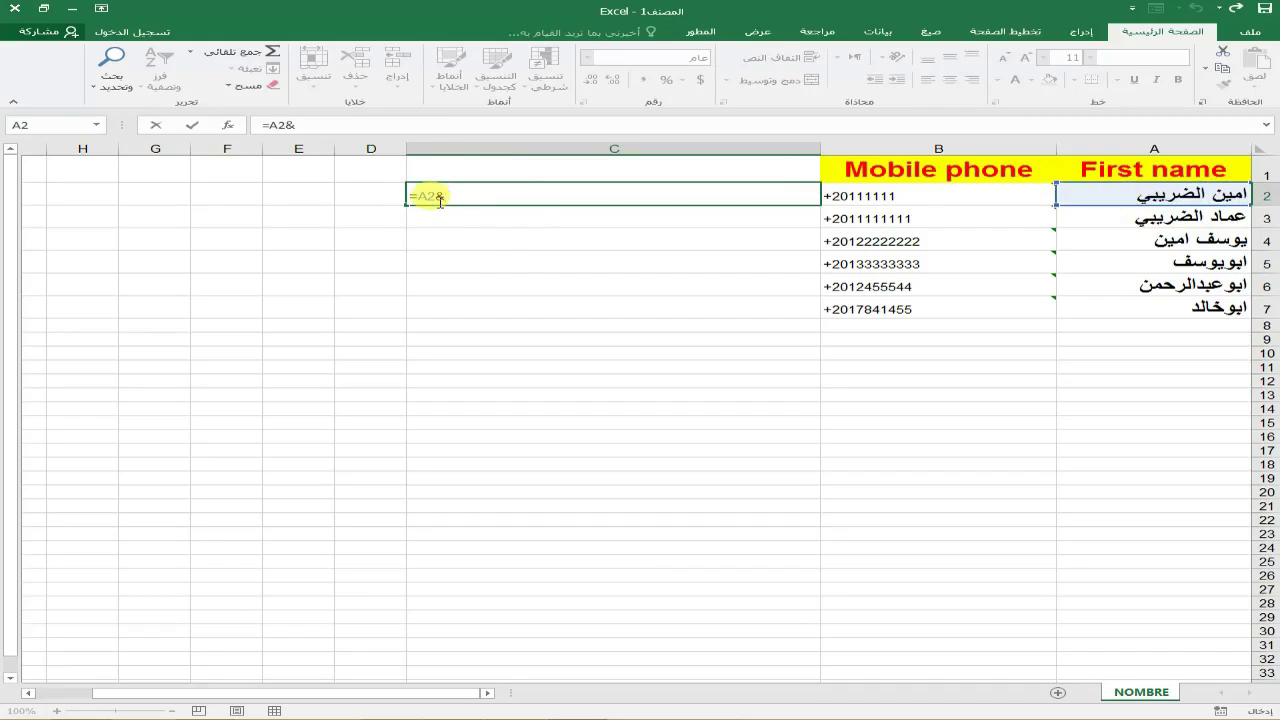
pyautogui.write('"')
pyautogui.write('"')
pyautogui.click(475, 203)
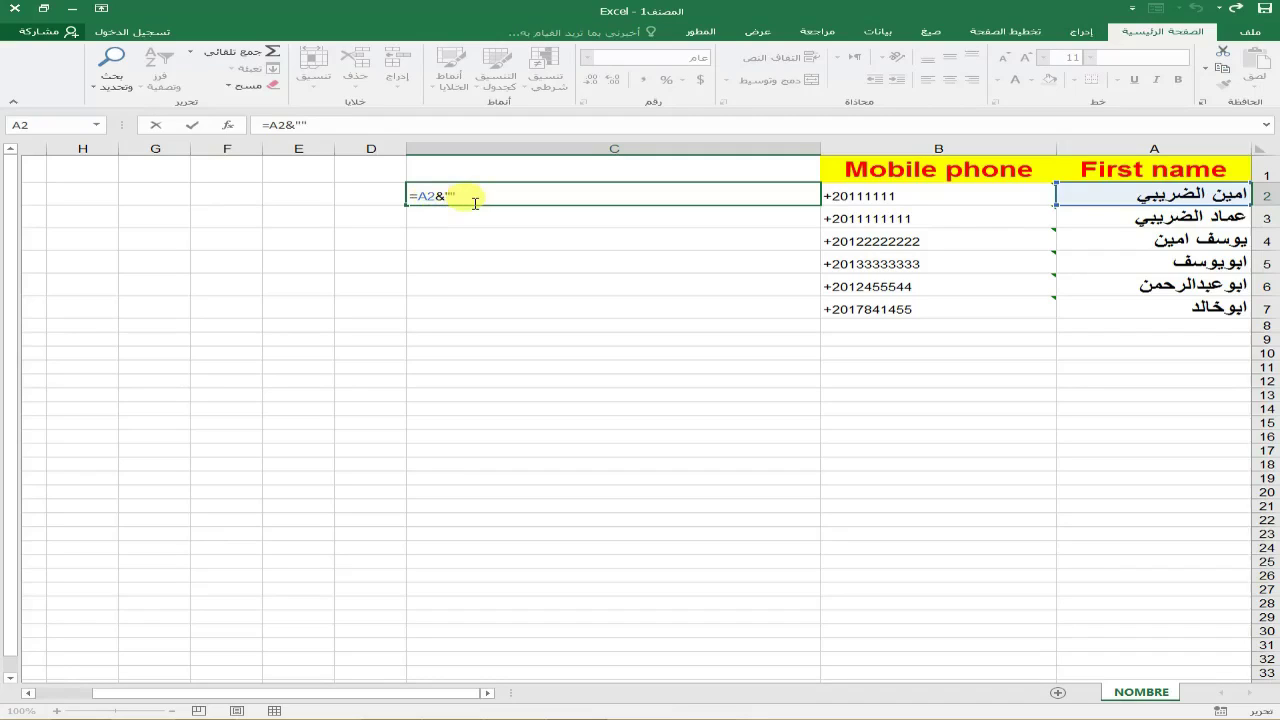
pyautogui.write('(منسق')
pyautogui.write('الرقمنة')
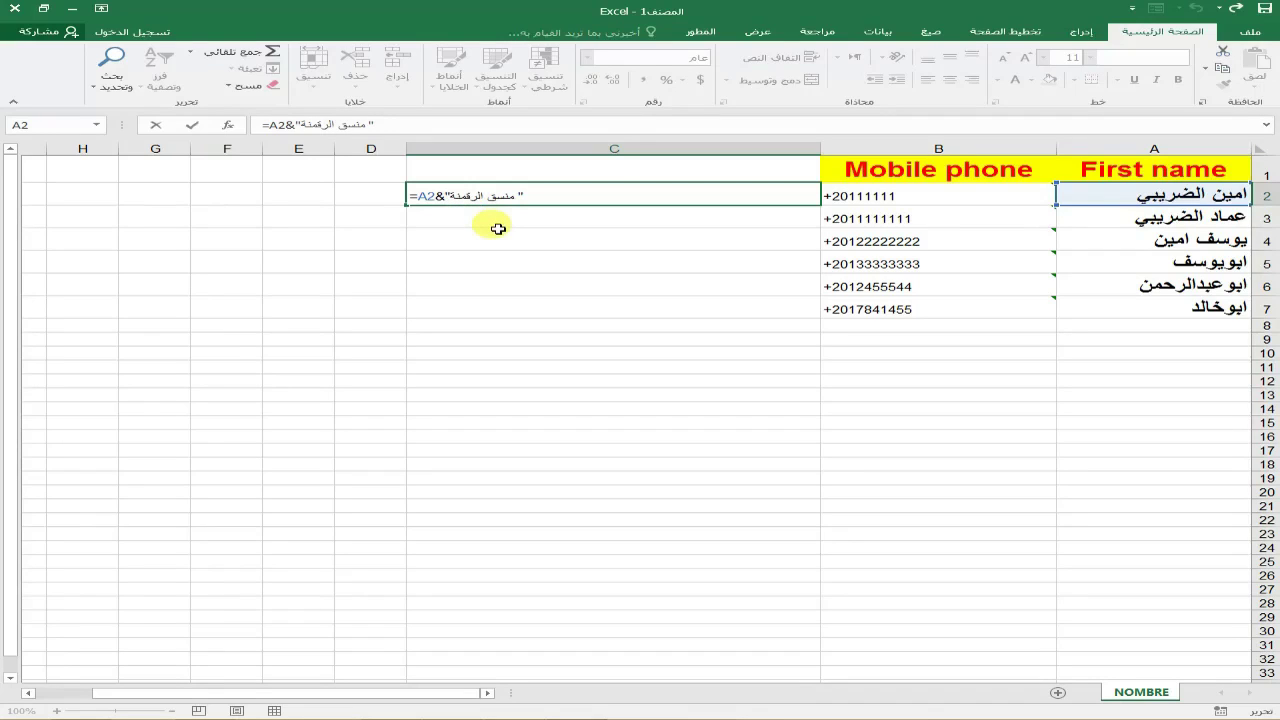
pyautogui.press('Return')
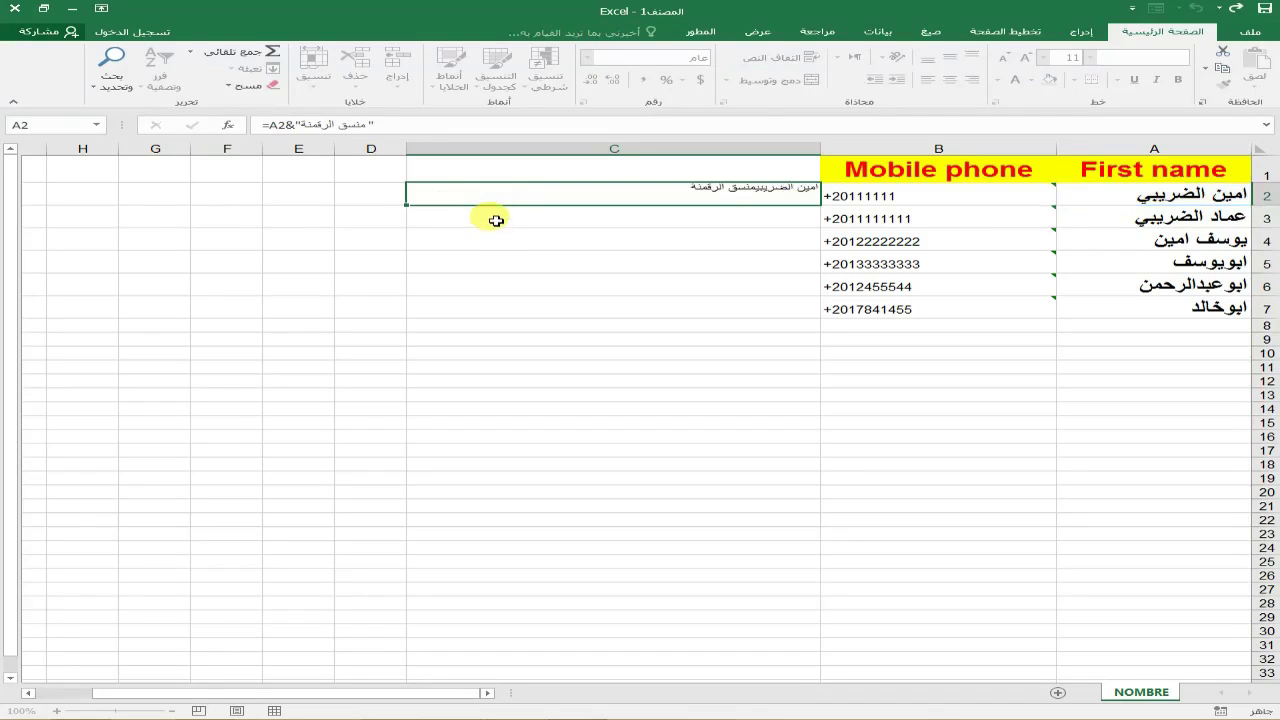
# Revise the C2 formula to insert a space between the name and the title.
pyautogui.click(757, 196)
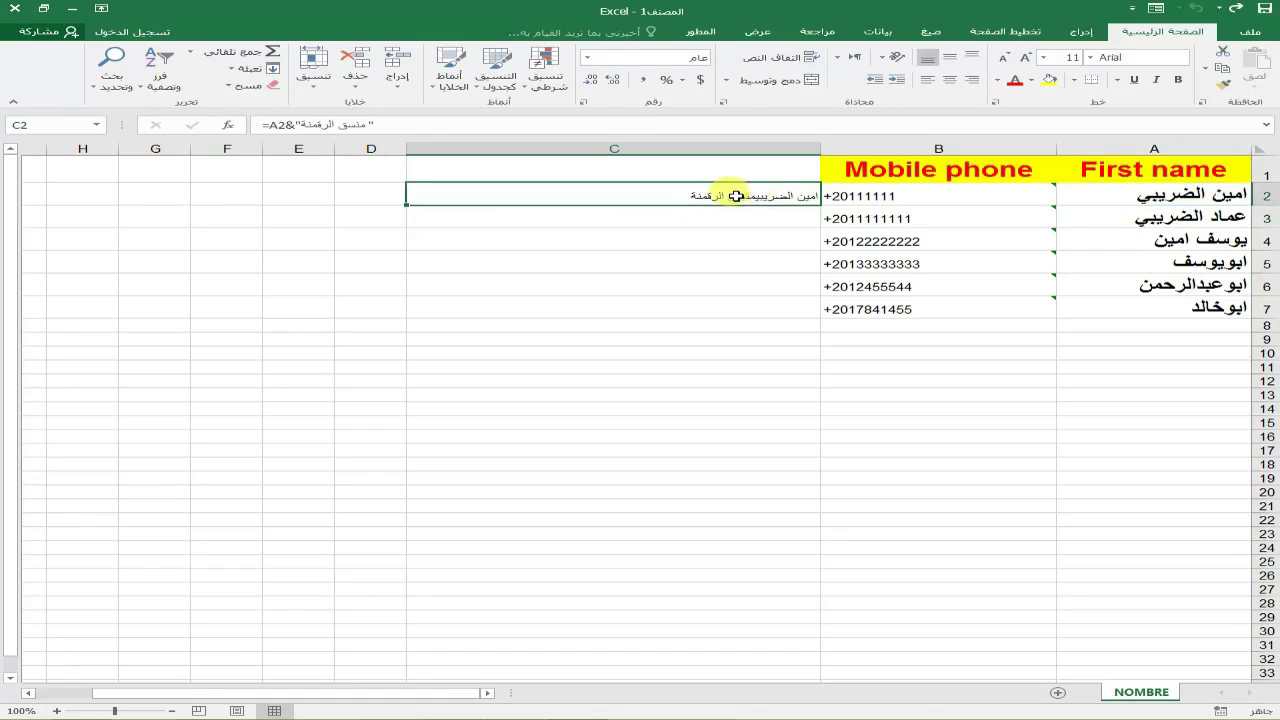
pyautogui.click(296, 121)
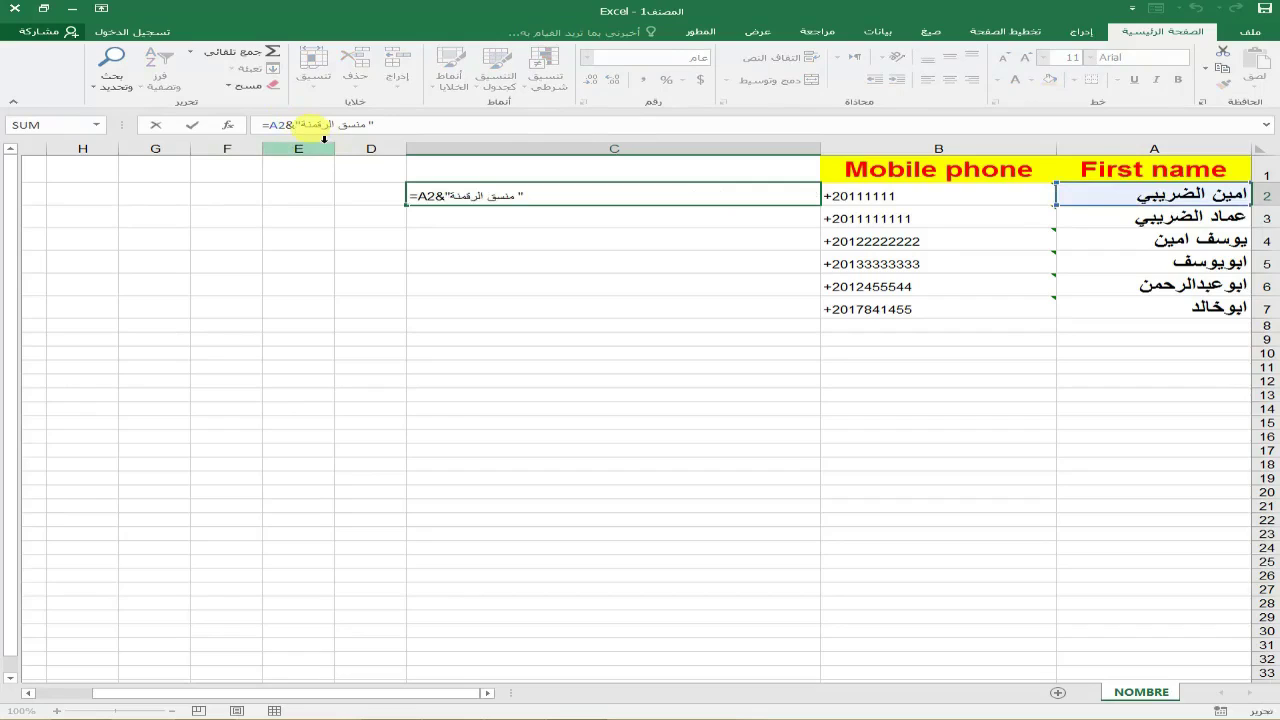
pyautogui.write('"&""')
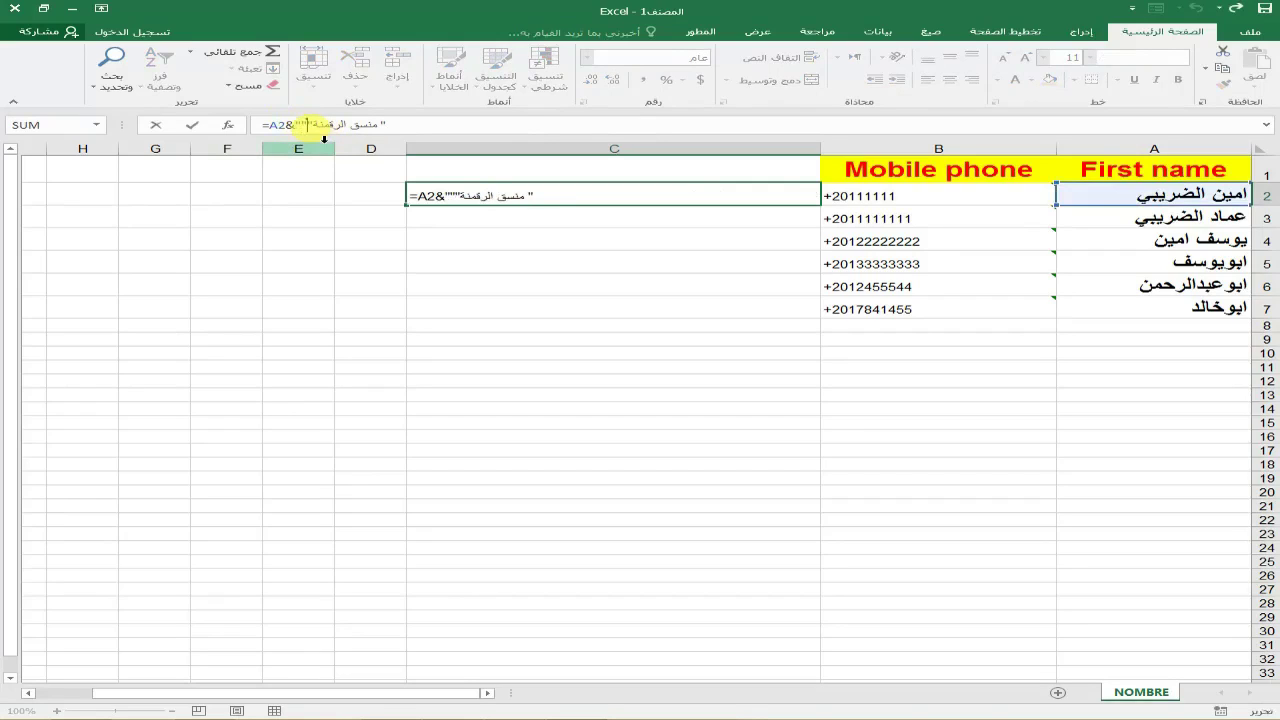
pyautogui.write('&')
pyautogui.click(451, 197)
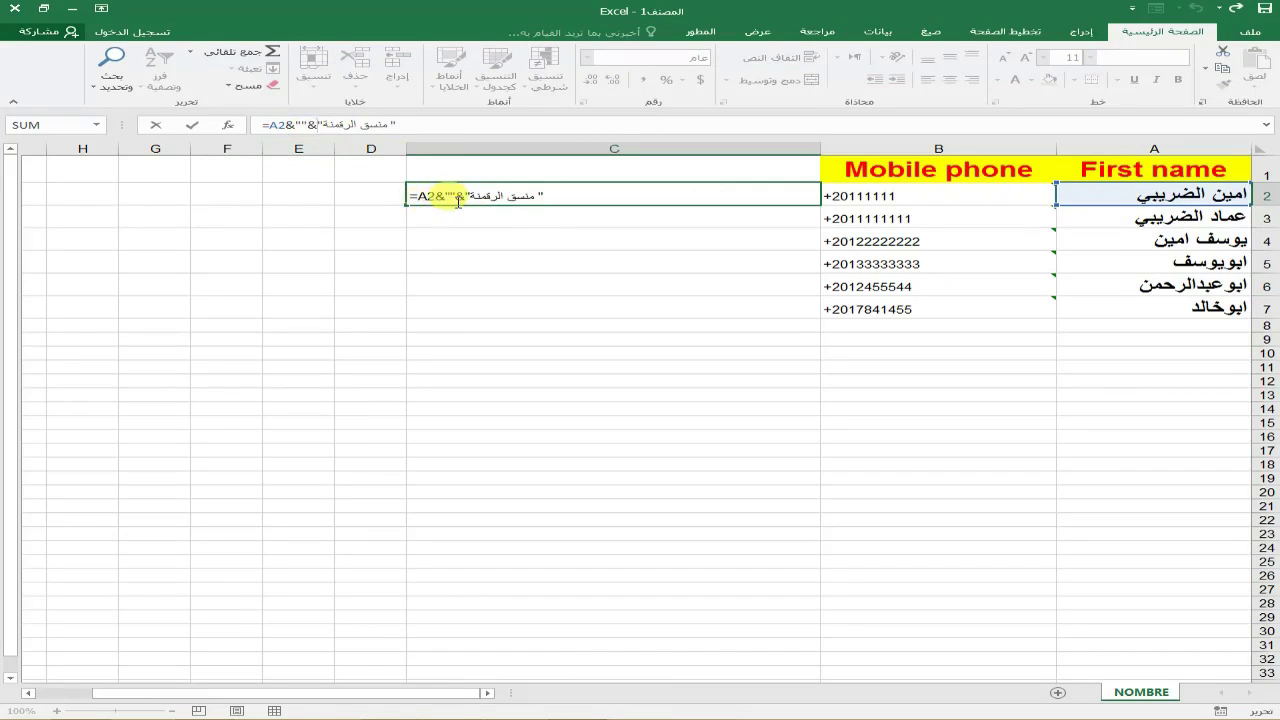
pyautogui.press('Return')
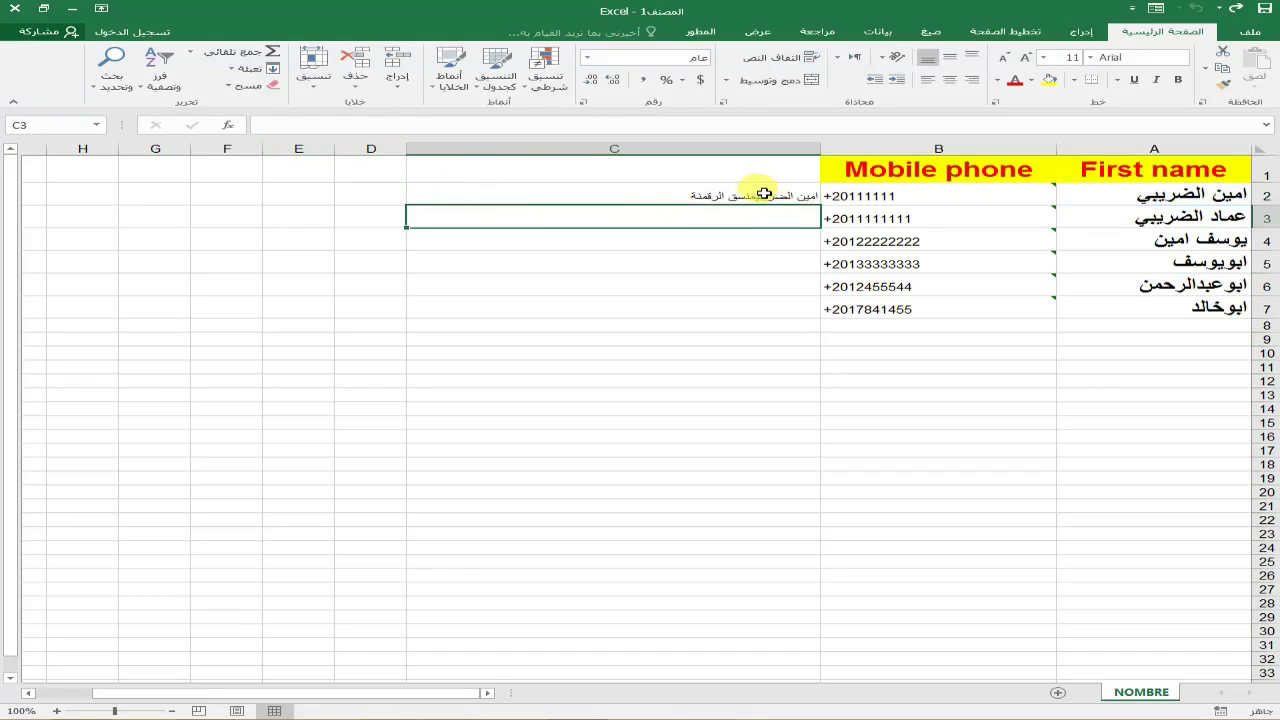
pyautogui.click(761, 196)
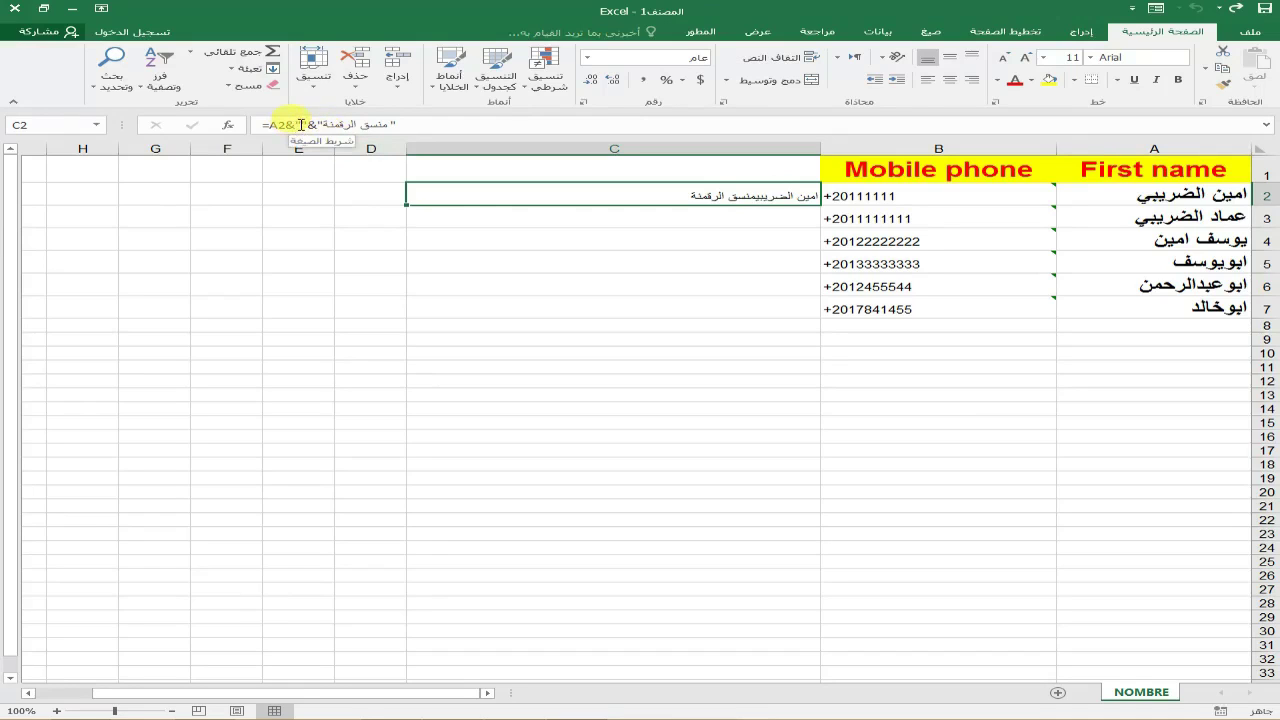
pyautogui.click(302, 126)
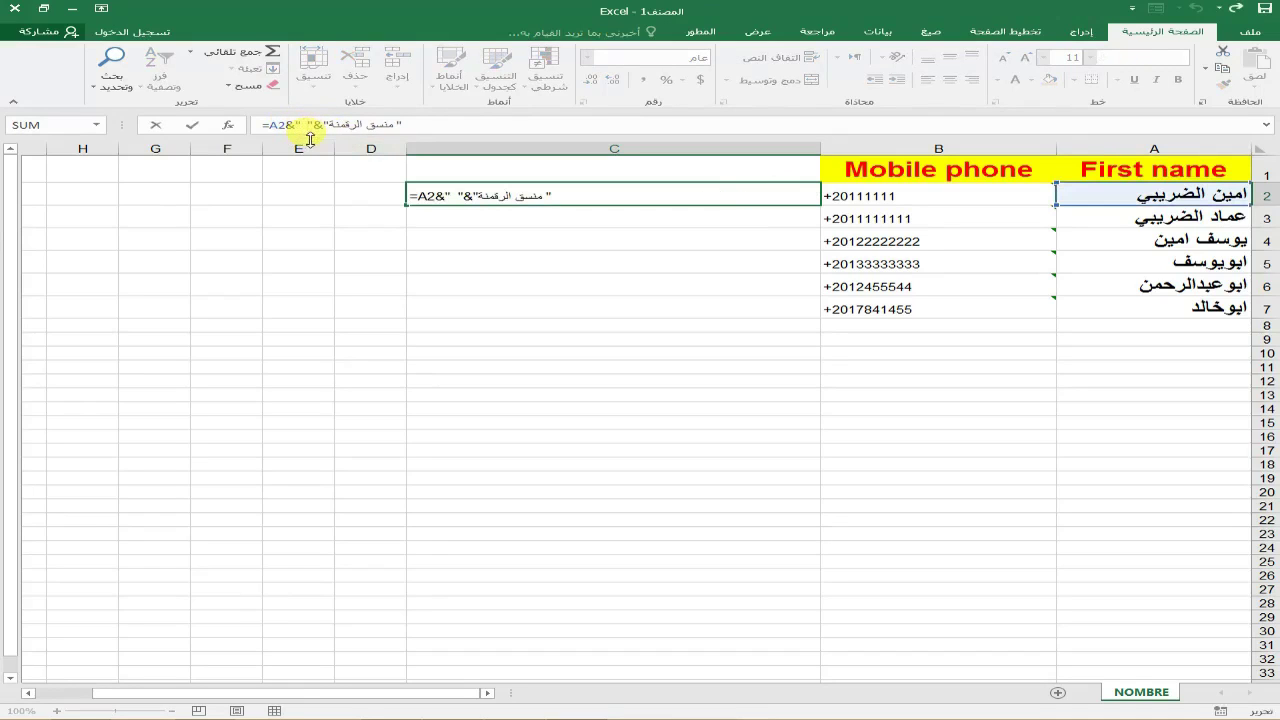
pyautogui.press('Return')
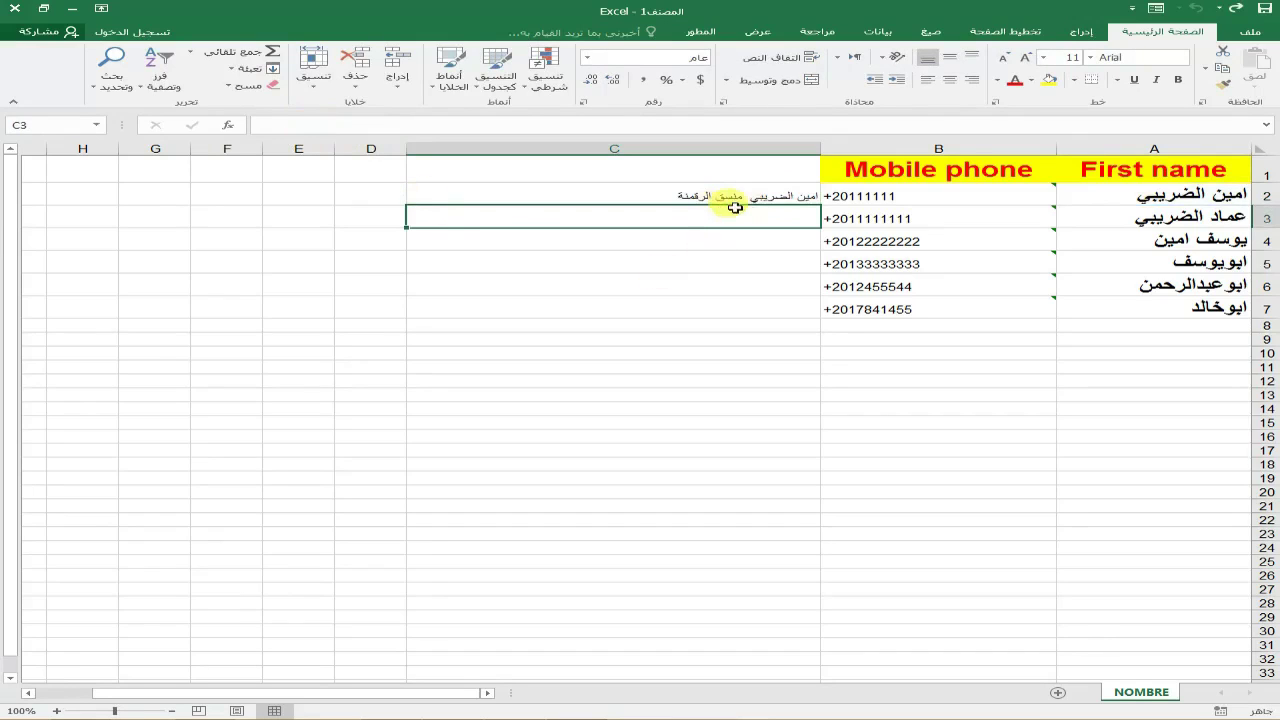
pyautogui.click(663, 195)
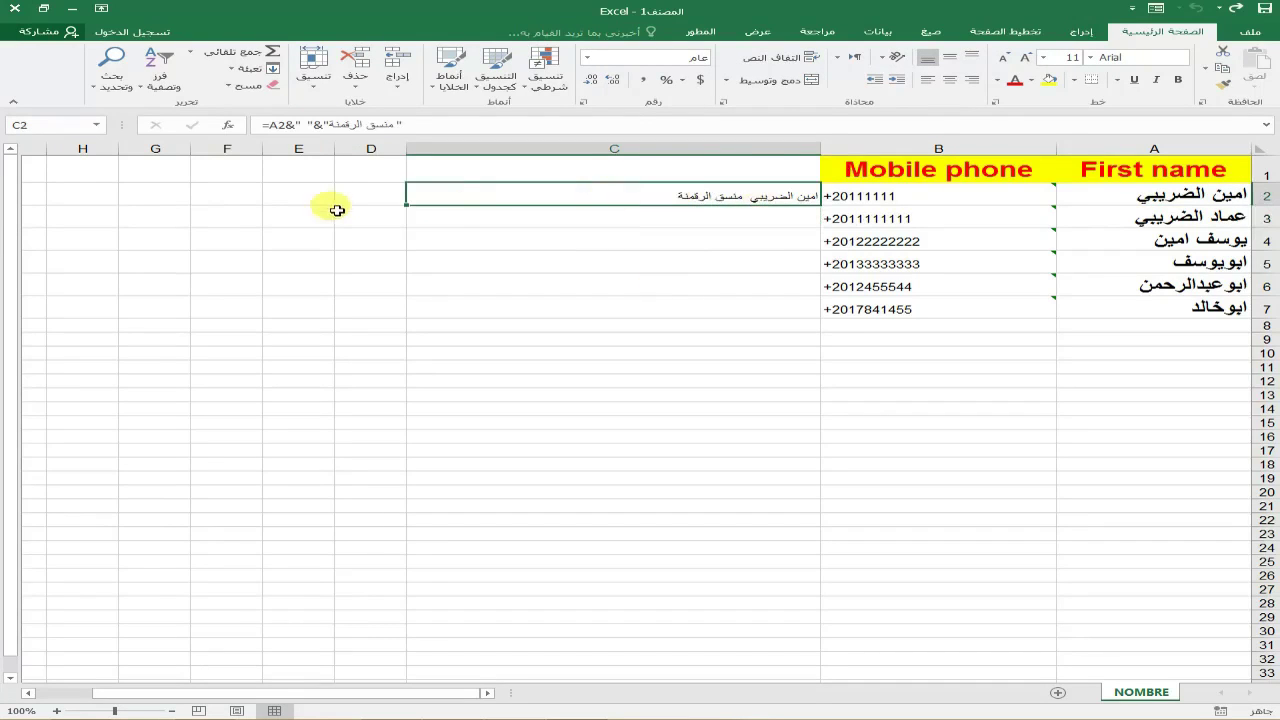
# Fill the formula down to C7, then paste C2:C7 into A2:A7 as values only.
pyautogui.doubleClick(409, 205)
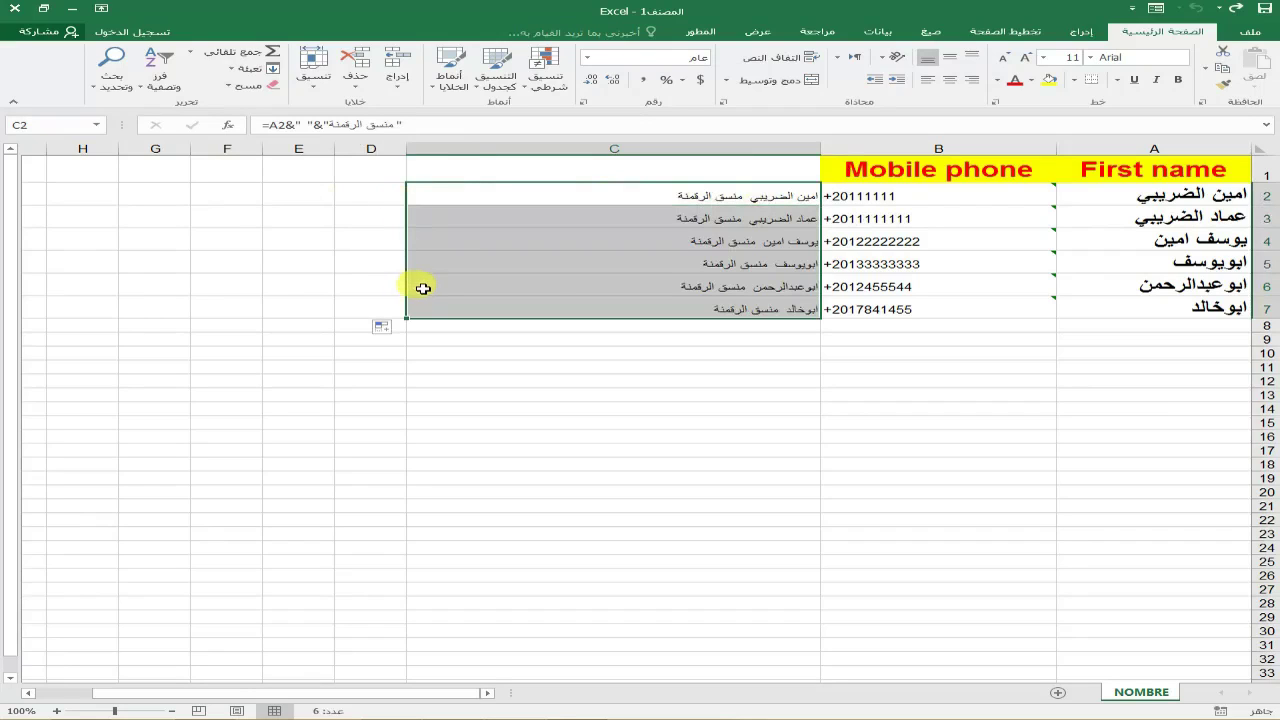
pyautogui.rightClick(605, 238)
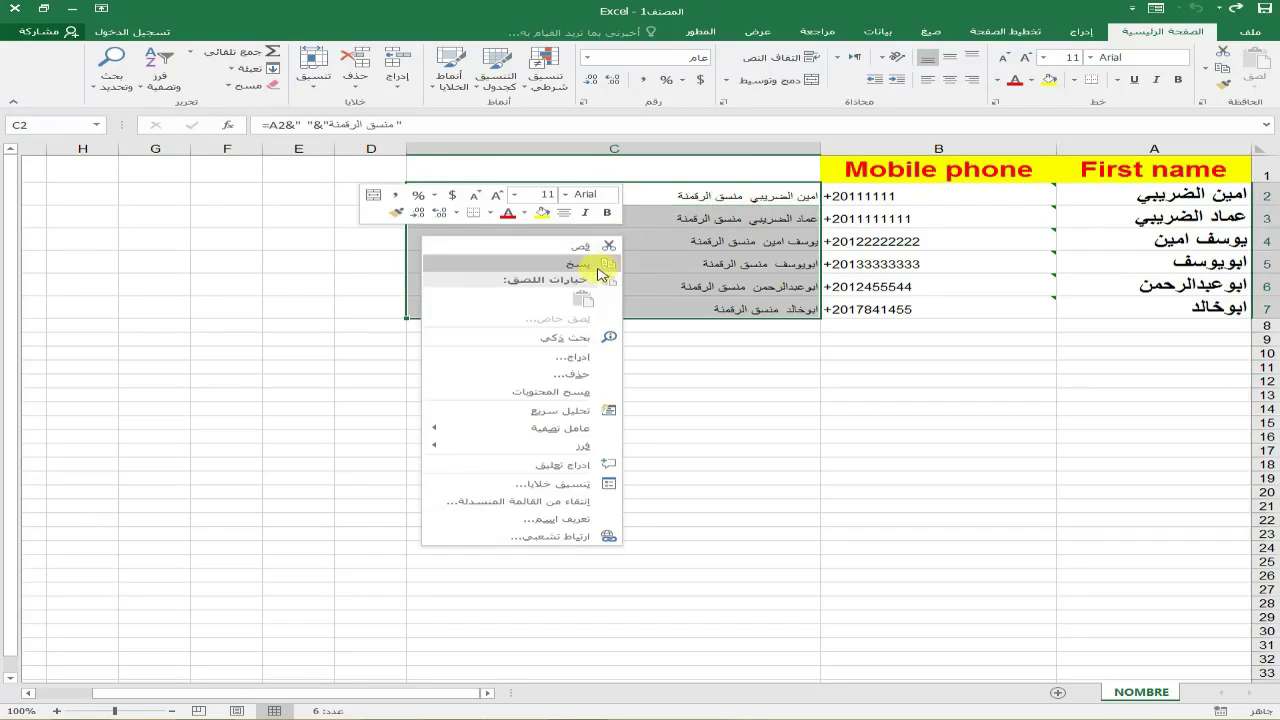
pyautogui.click(597, 268)
pyautogui.moveTo(1197, 217); pyautogui.dragTo(1201, 311)
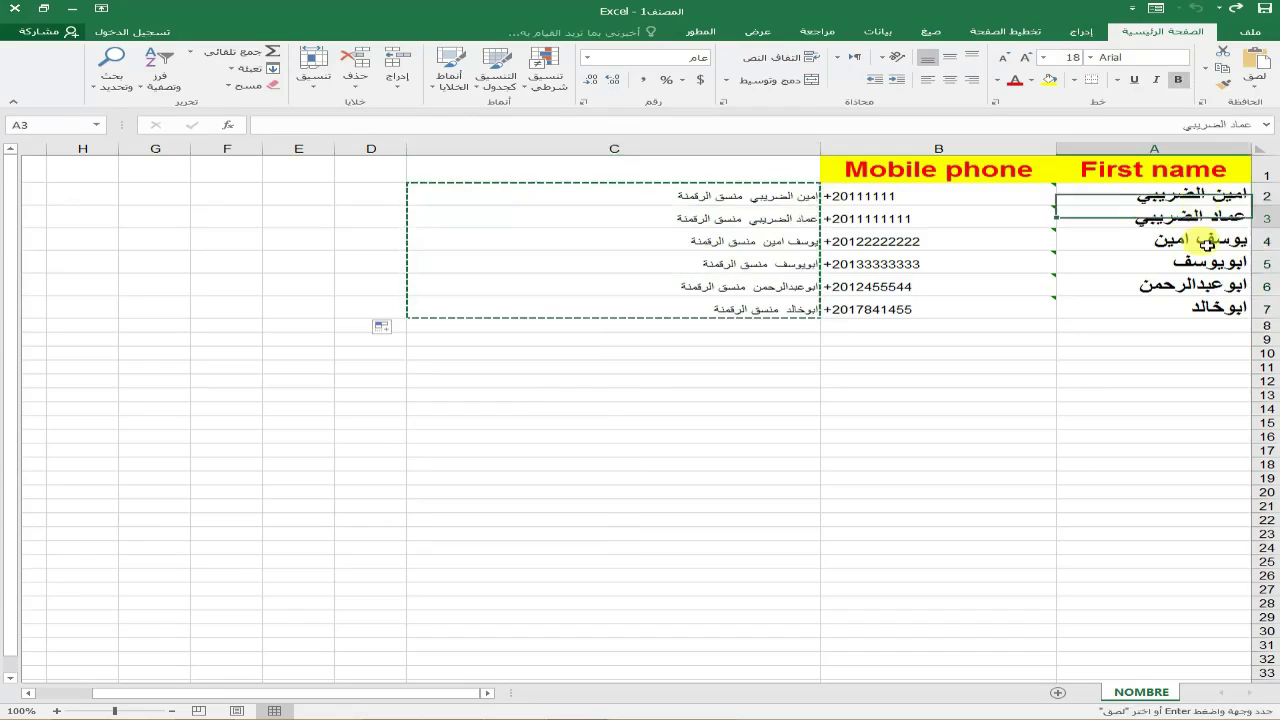
pyautogui.moveTo(1200, 194); pyautogui.dragTo(1197, 310)
pyautogui.rightClick(1180, 196)
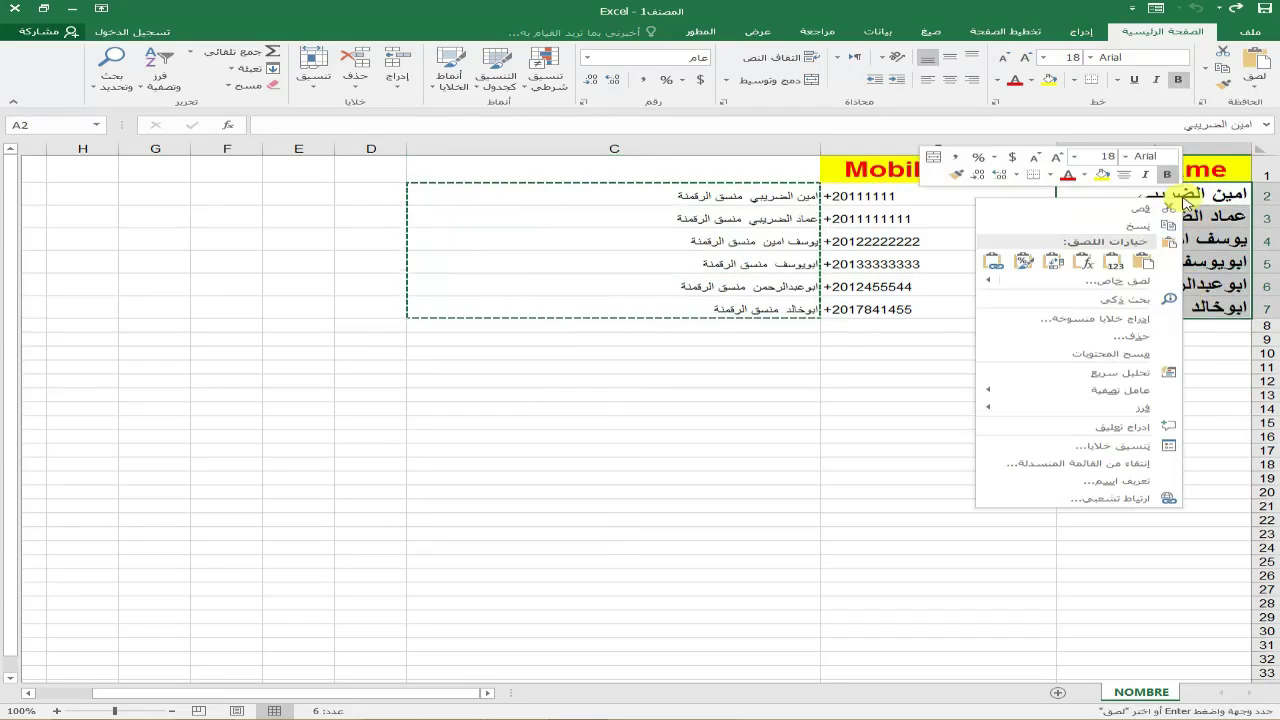
pyautogui.click(1143, 261)
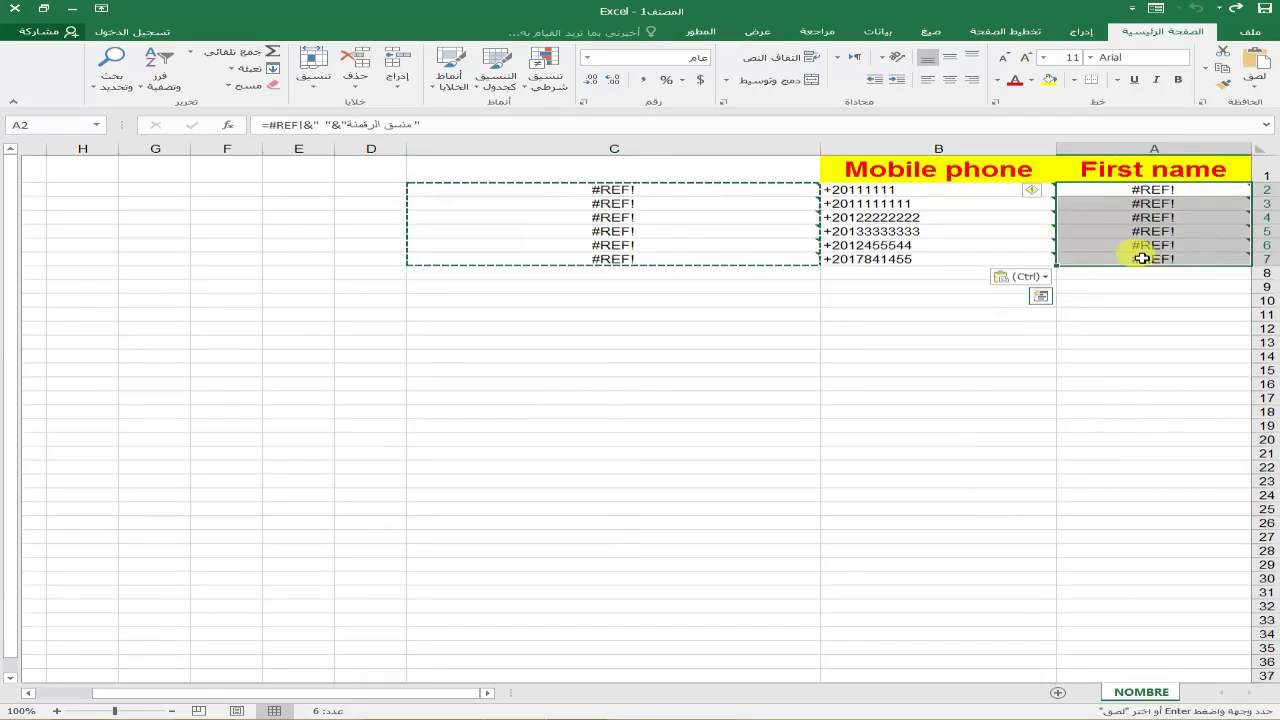
pyautogui.hotkey('ctrl', 'z')
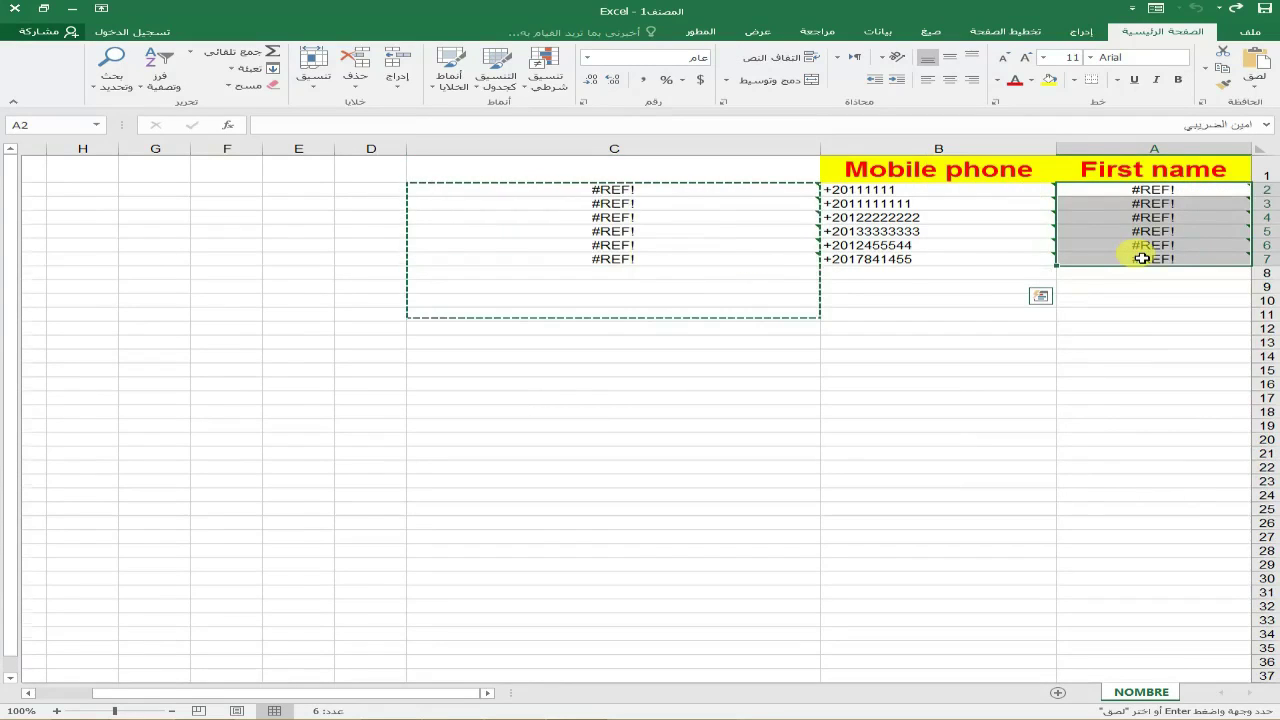
pyautogui.rightClick(1190, 240)
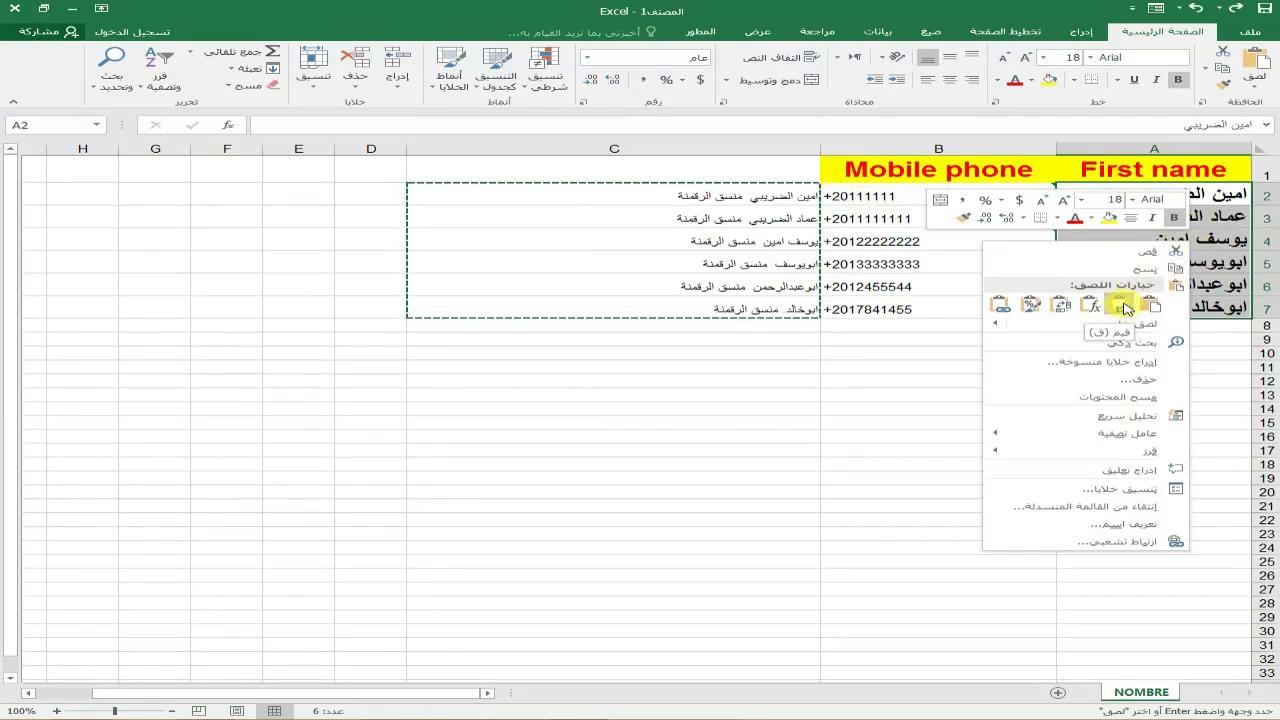
pyautogui.click(1123, 305)
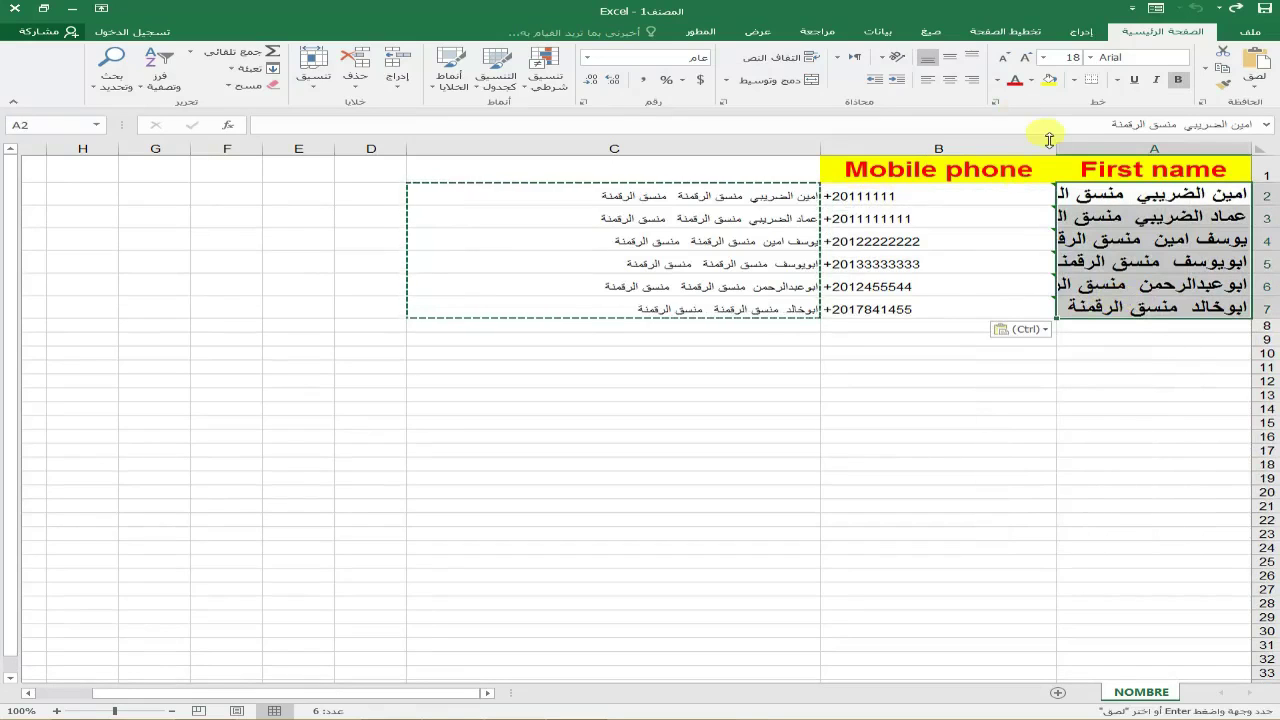
# Widen column A, clear helper cells C2:C7, and check each joined name.
pyautogui.moveTo(961, 150); pyautogui.dragTo(957, 150)
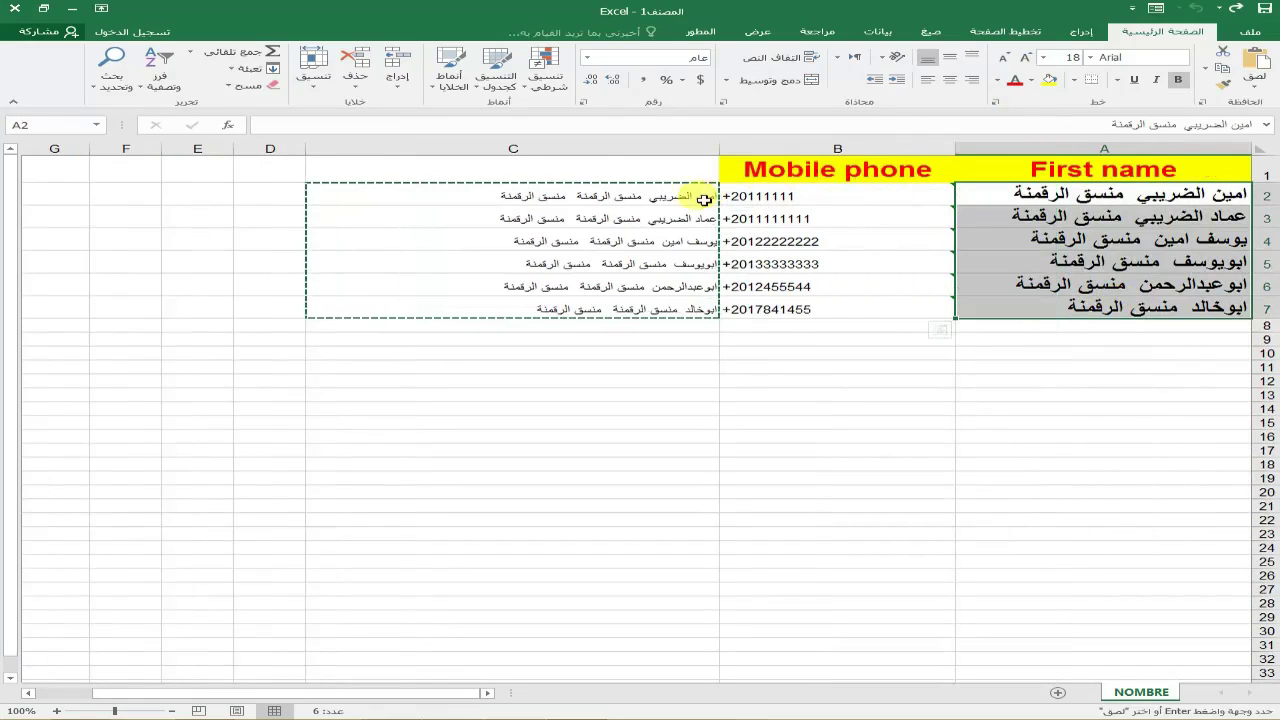
pyautogui.moveTo(652, 194); pyautogui.dragTo(637, 323)
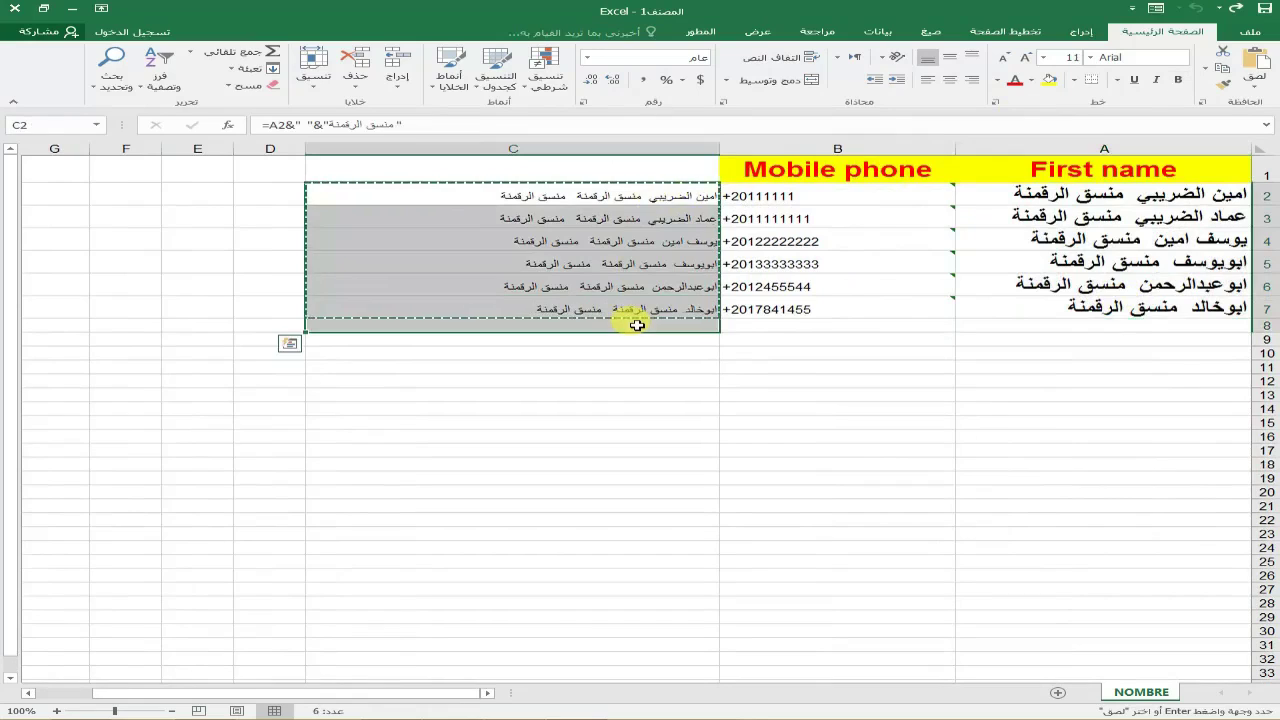
pyautogui.press('Delete')
pyautogui.click(634, 400)
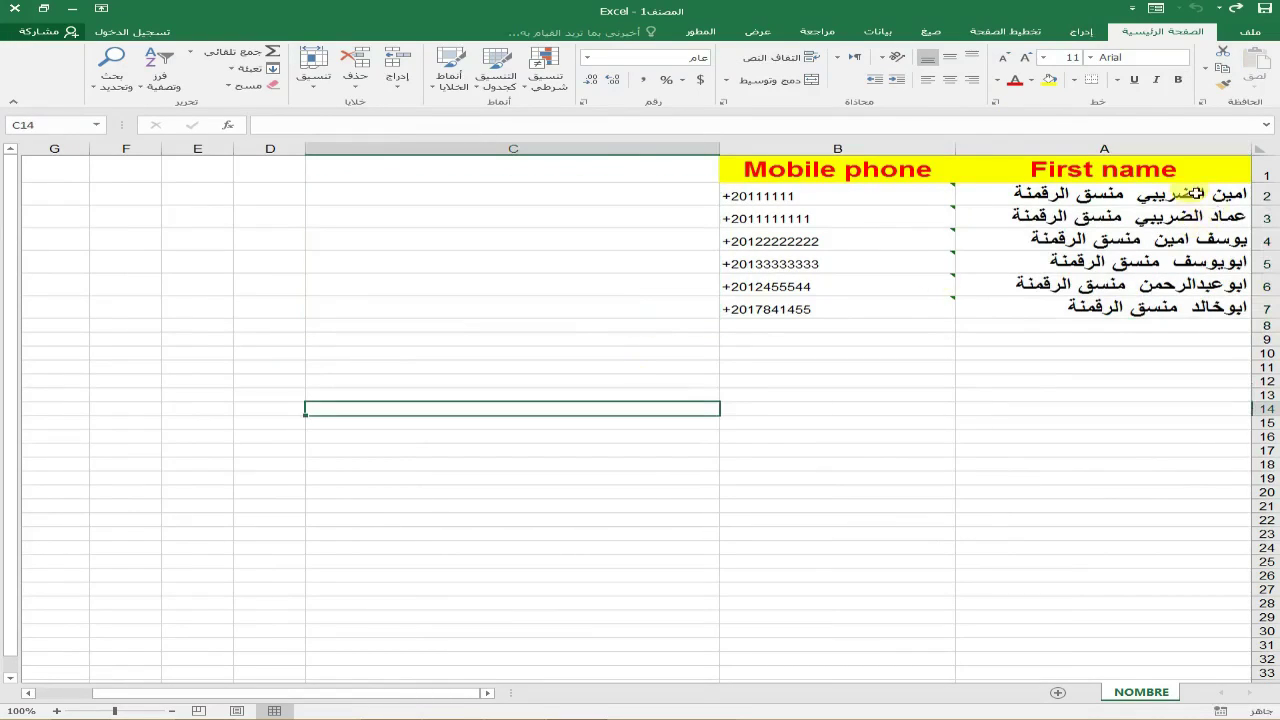
pyautogui.click(1186, 194)
pyautogui.click(1185, 217)
pyautogui.click(1180, 240)
pyautogui.click(1178, 263)
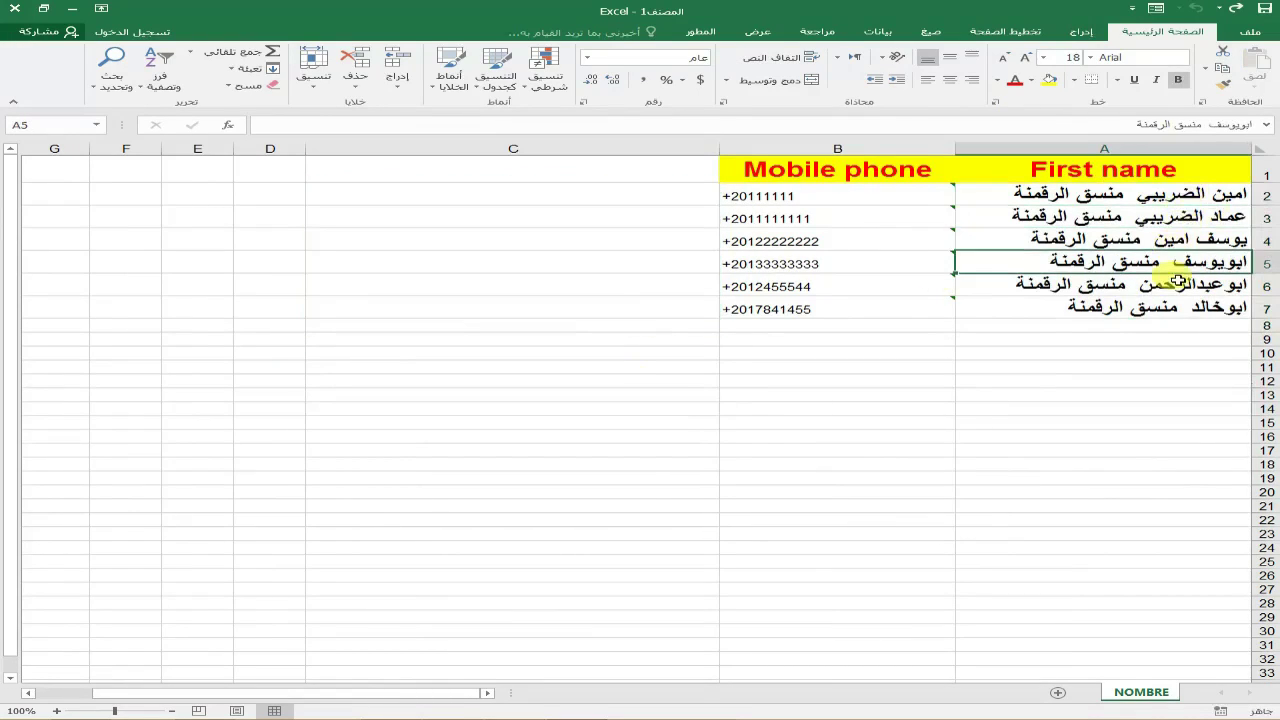
pyautogui.click(1175, 285)
pyautogui.click(1171, 306)
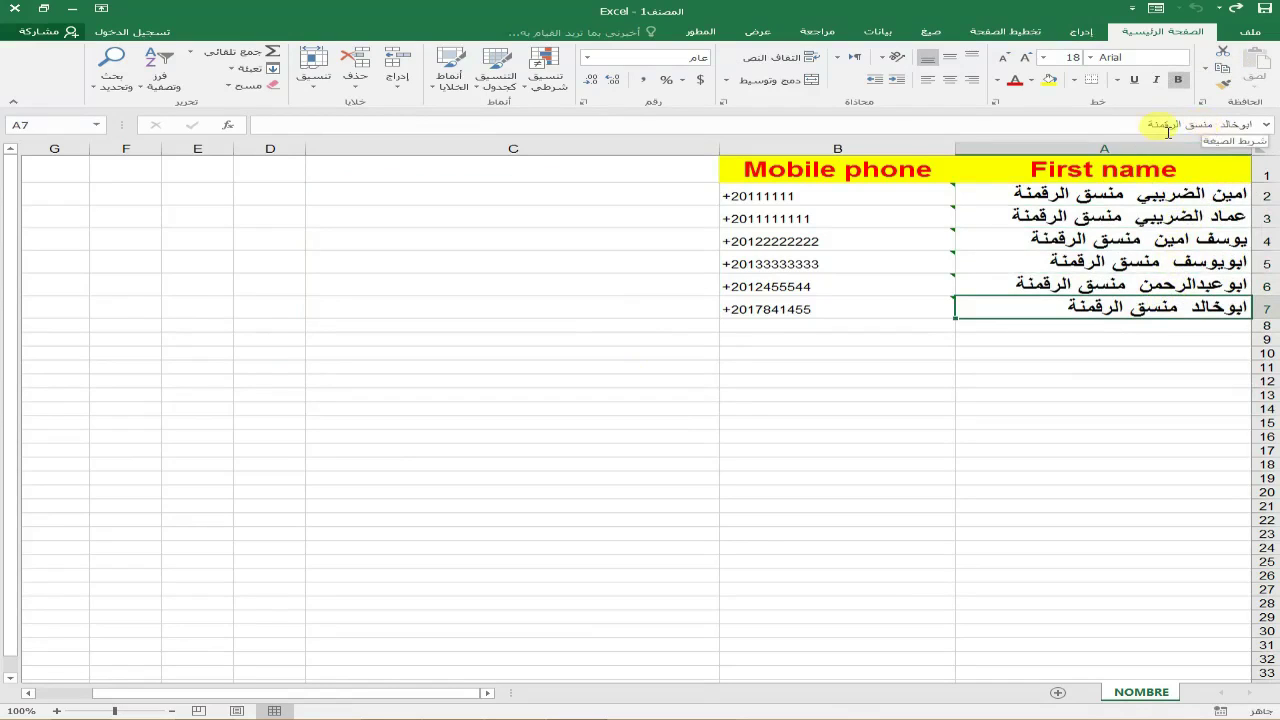
pyautogui.click(1096, 197)
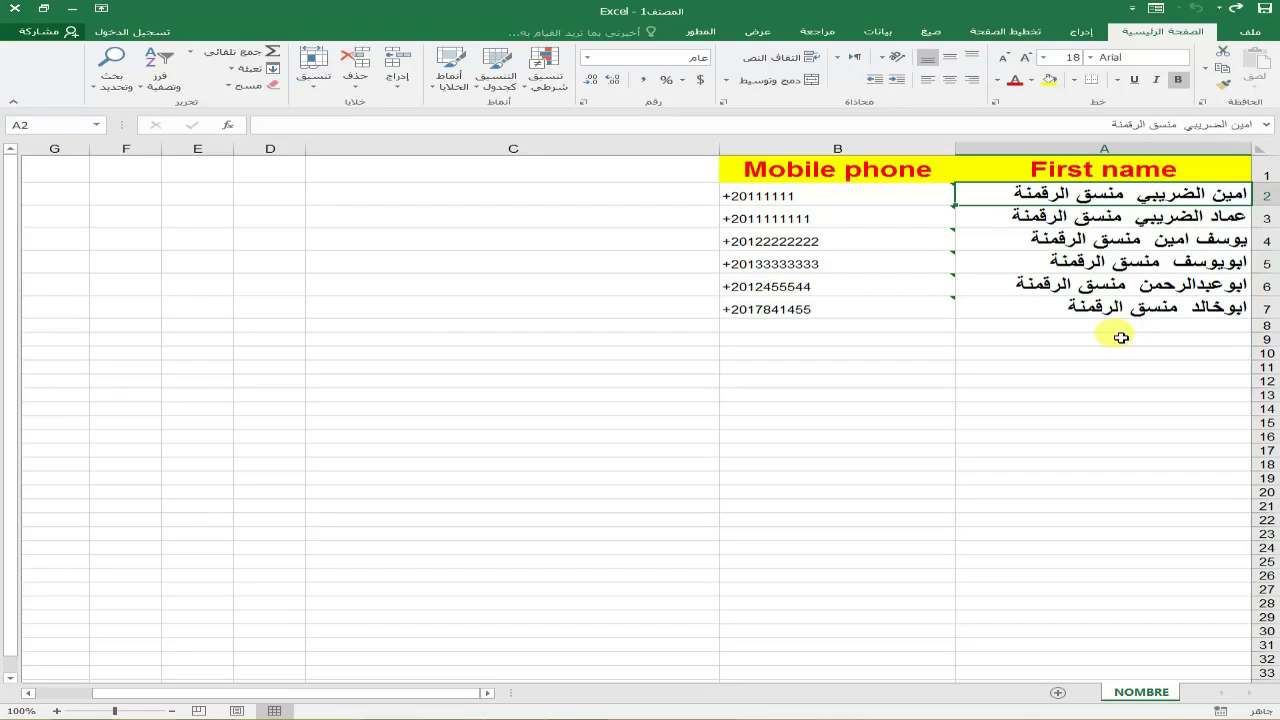
# Open Save As in Documents with the file type set to CSV (Comma delimited).
pyautogui.click(1262, 35)
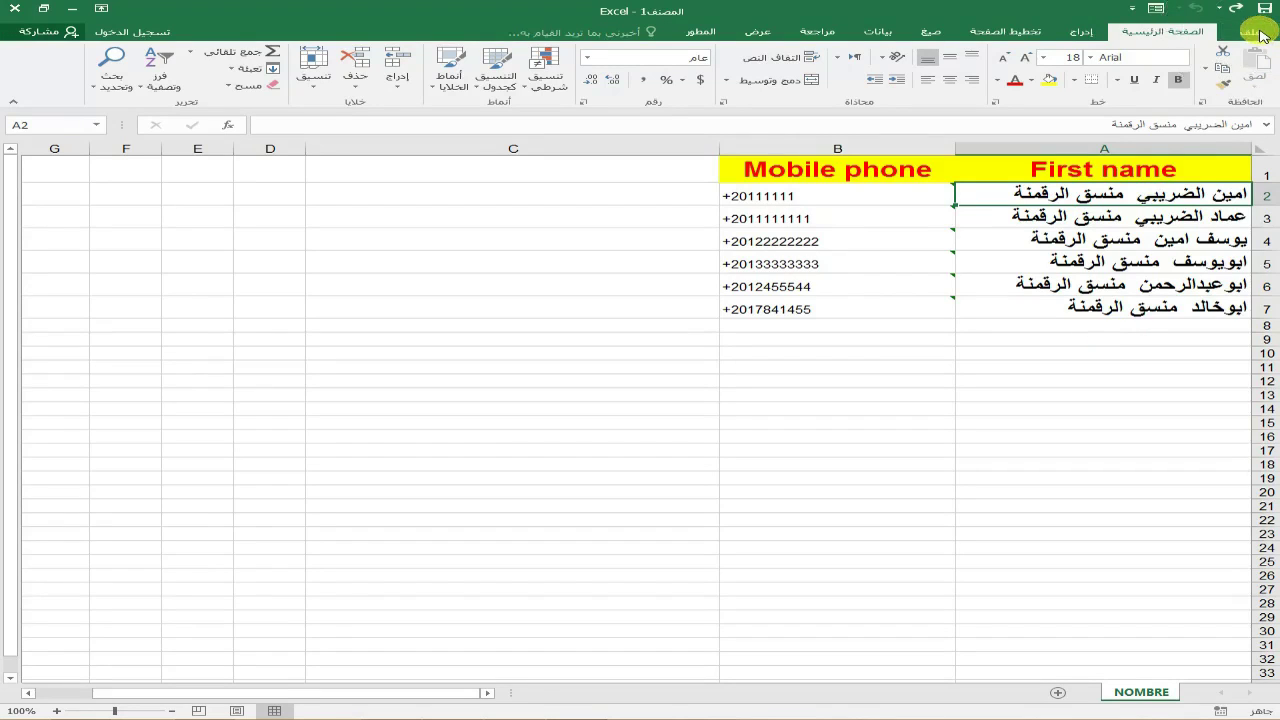
pyautogui.click(1262, 35)
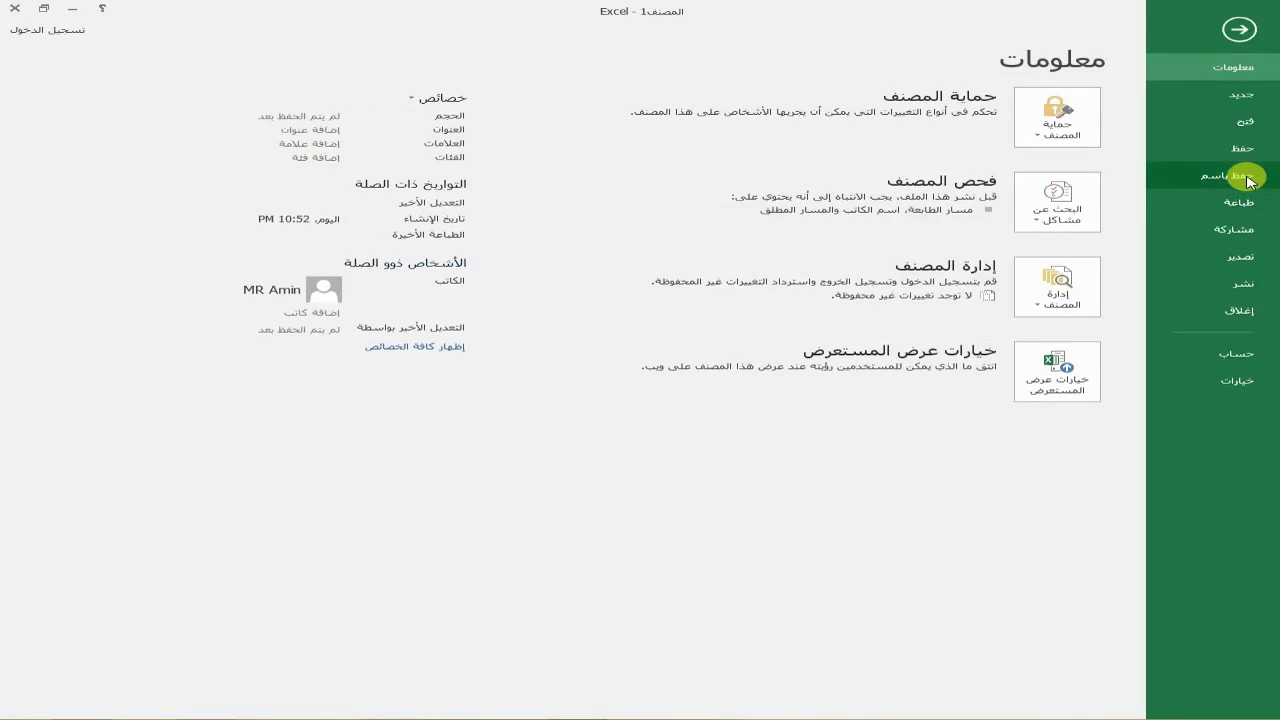
pyautogui.click(1248, 180)
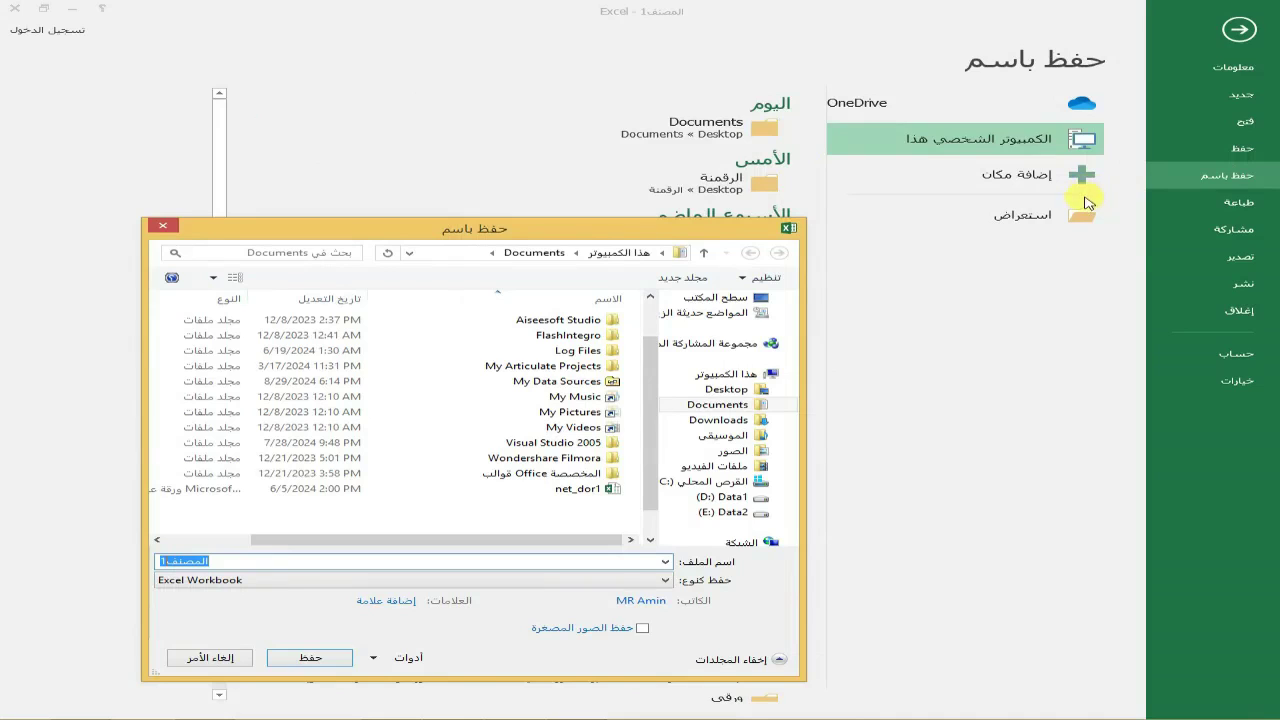
pyautogui.click(1205, 172)
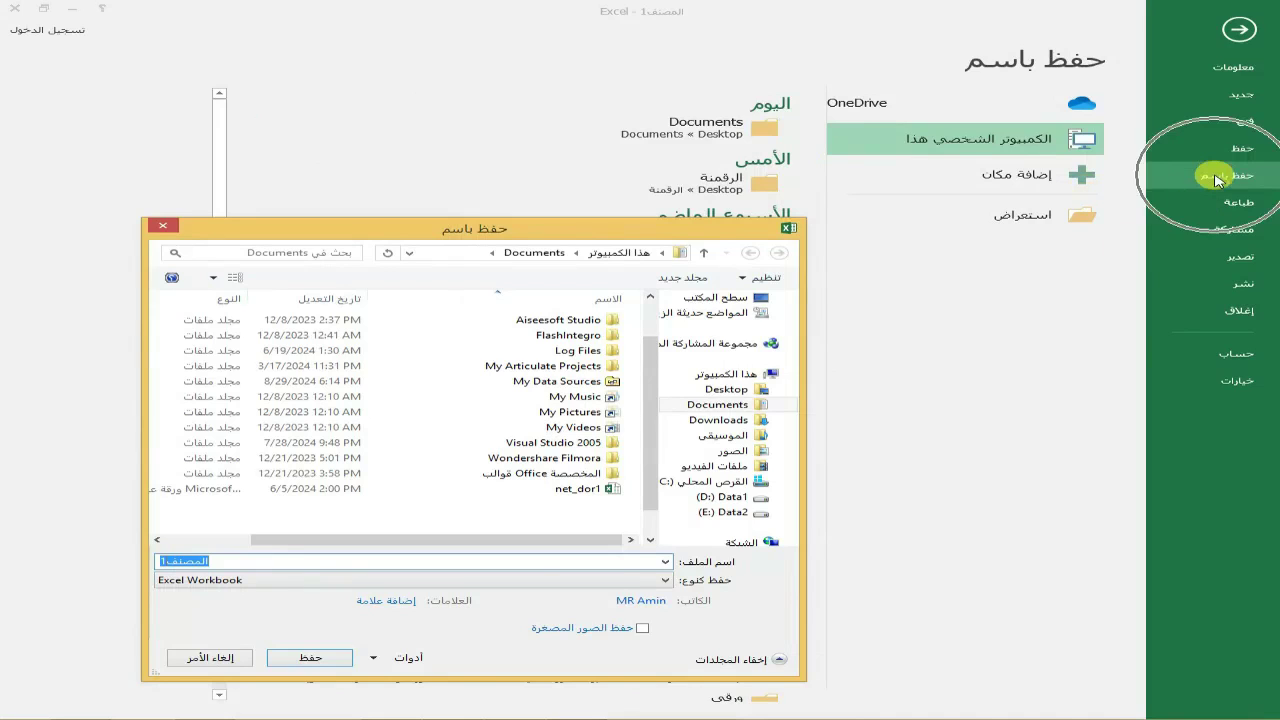
pyautogui.click(1036, 222)
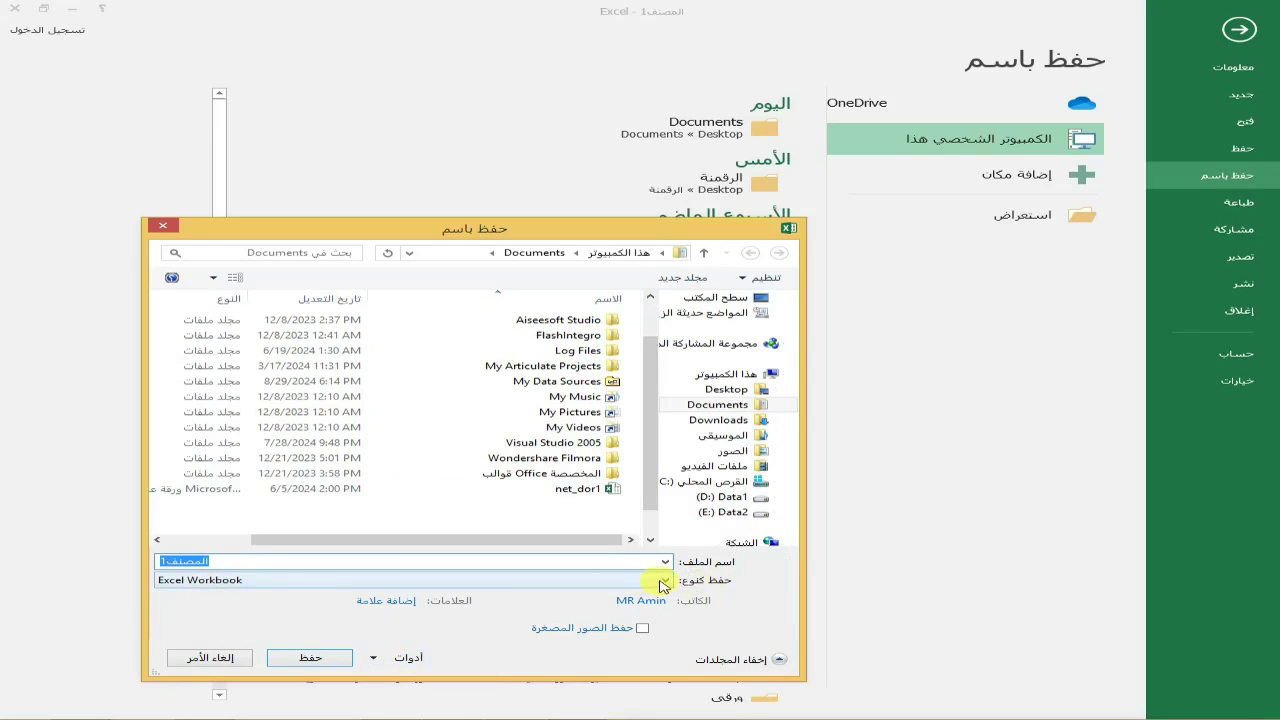
pyautogui.click(660, 582)
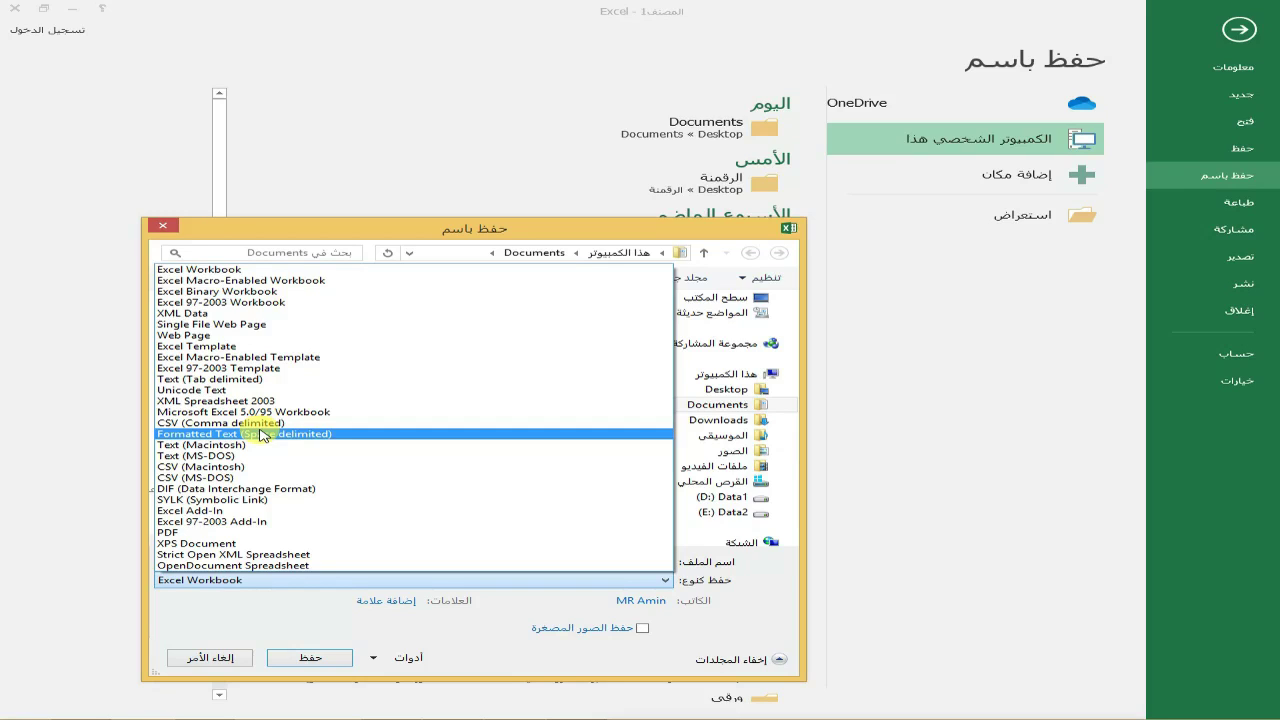
pyautogui.click(173, 430)
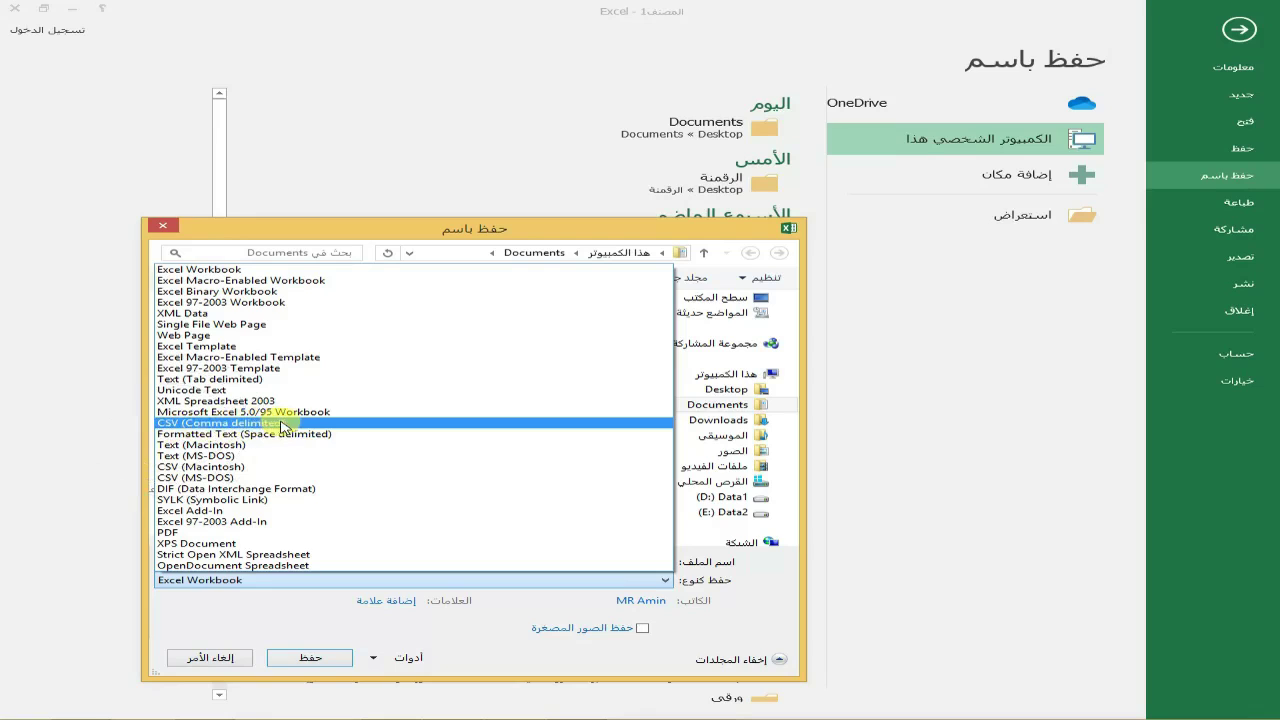
pyautogui.click(249, 427)
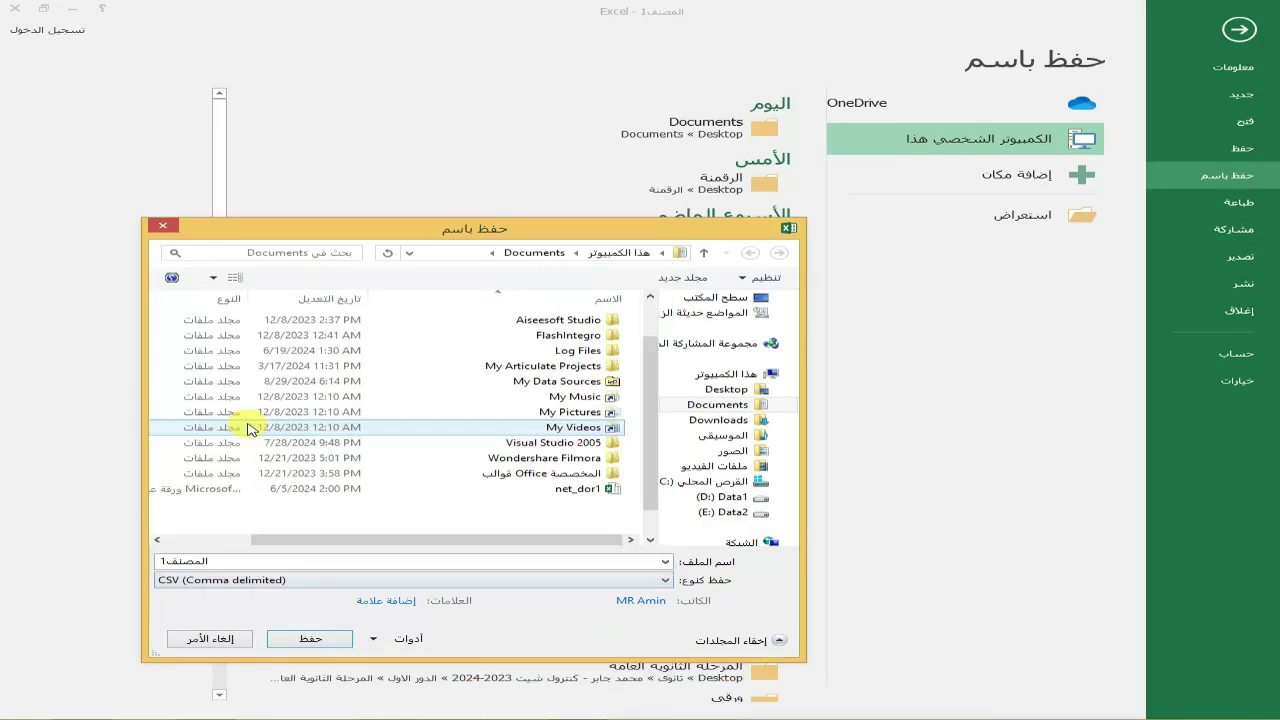
# Save the file as phon in Documents, keeping the CSV format at the warning.
pyautogui.doubleClick(253, 557)
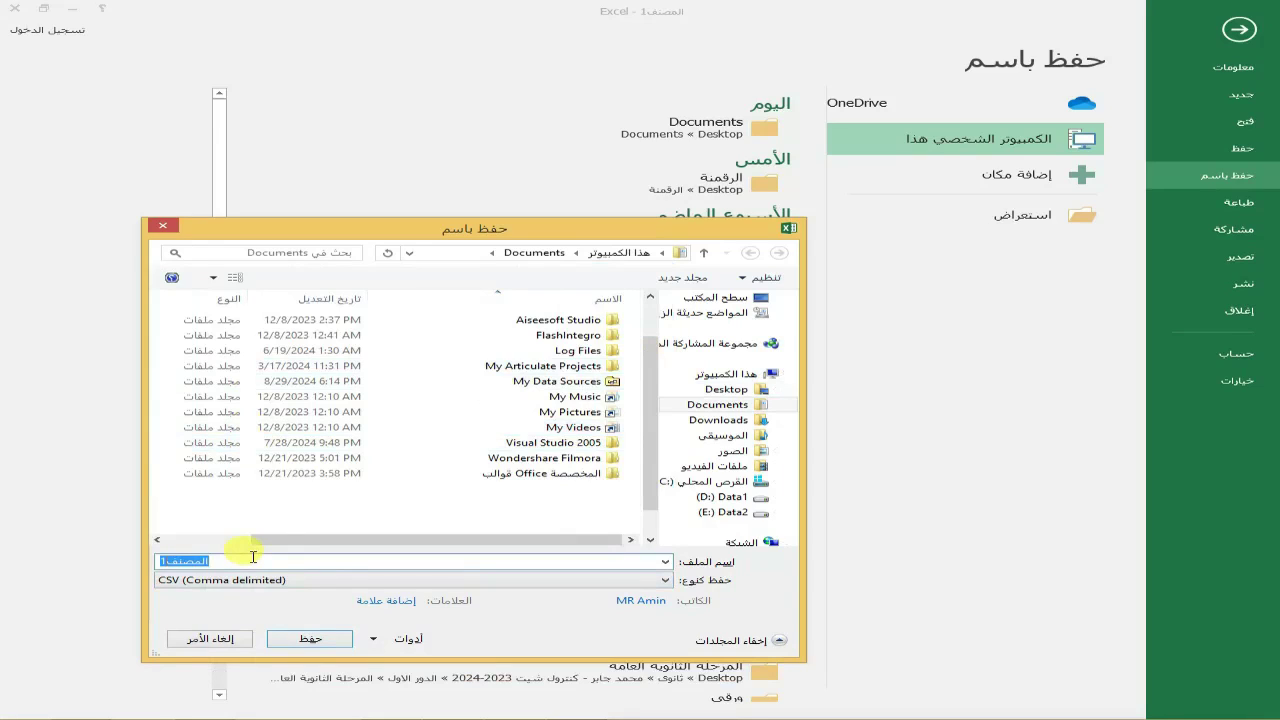
pyautogui.write('phon')
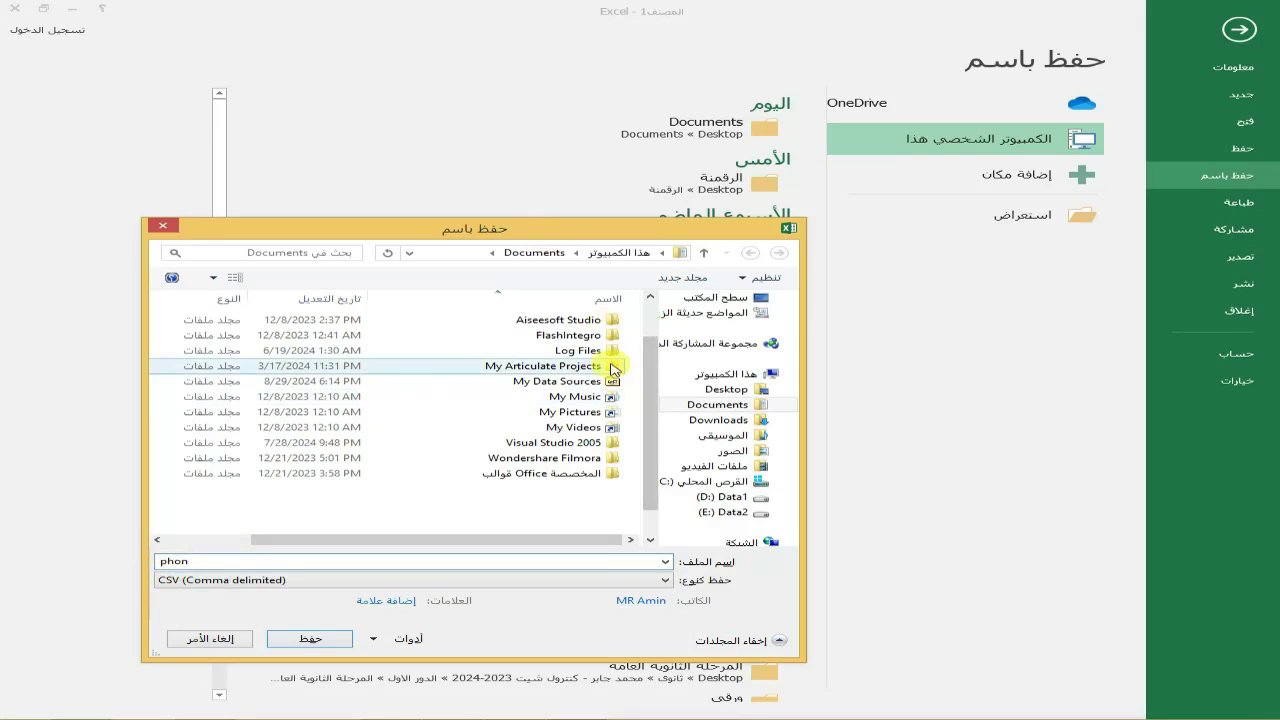
pyautogui.moveTo(717, 405)
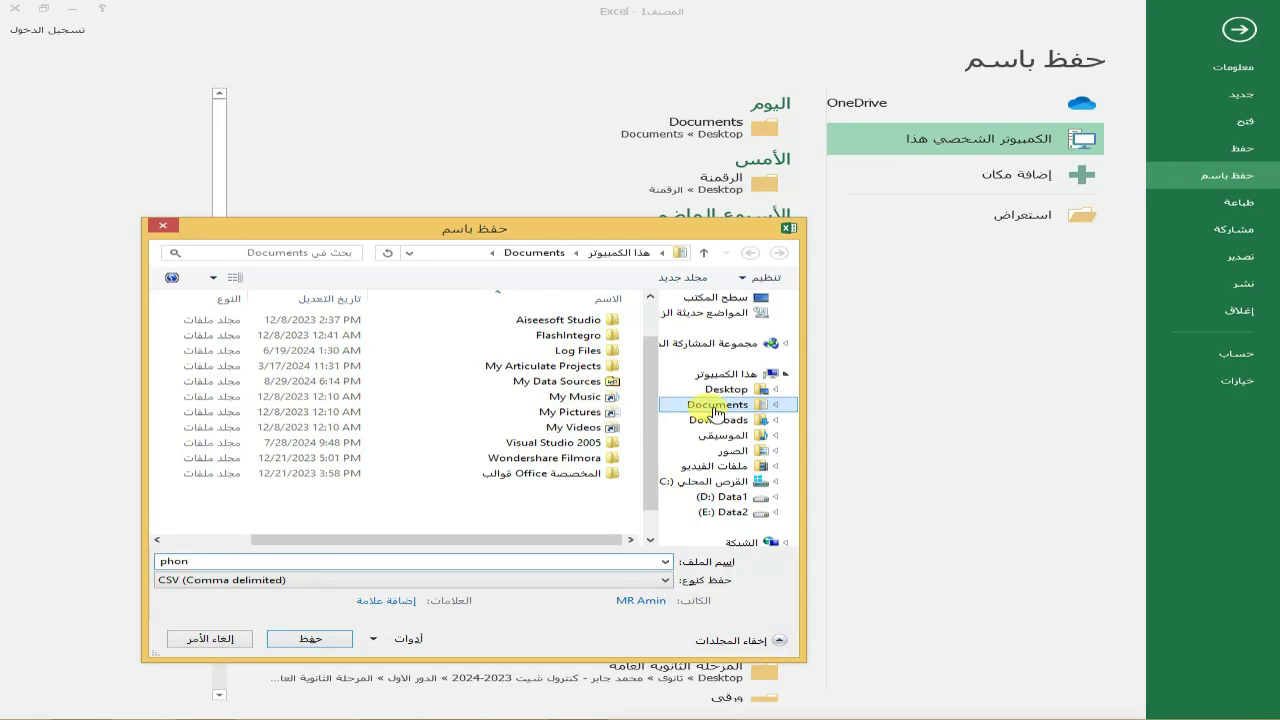
pyautogui.click(706, 405)
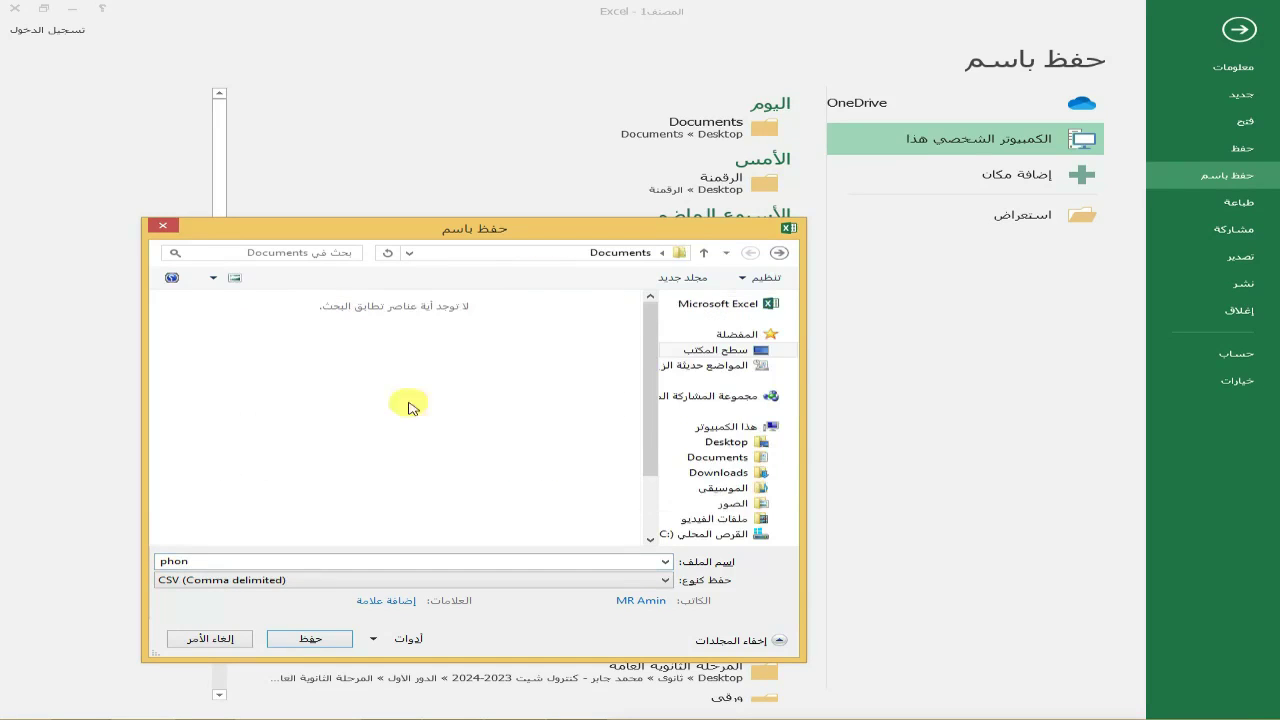
pyautogui.click(587, 255)
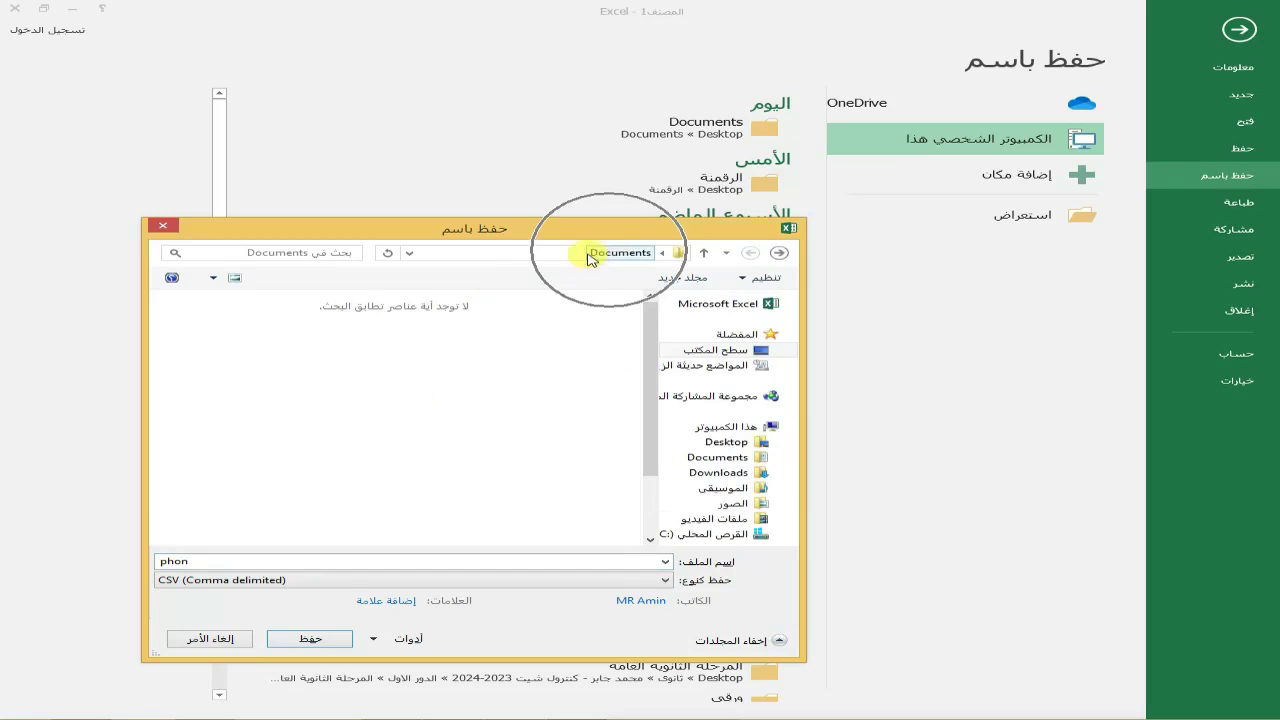
pyautogui.click(309, 645)
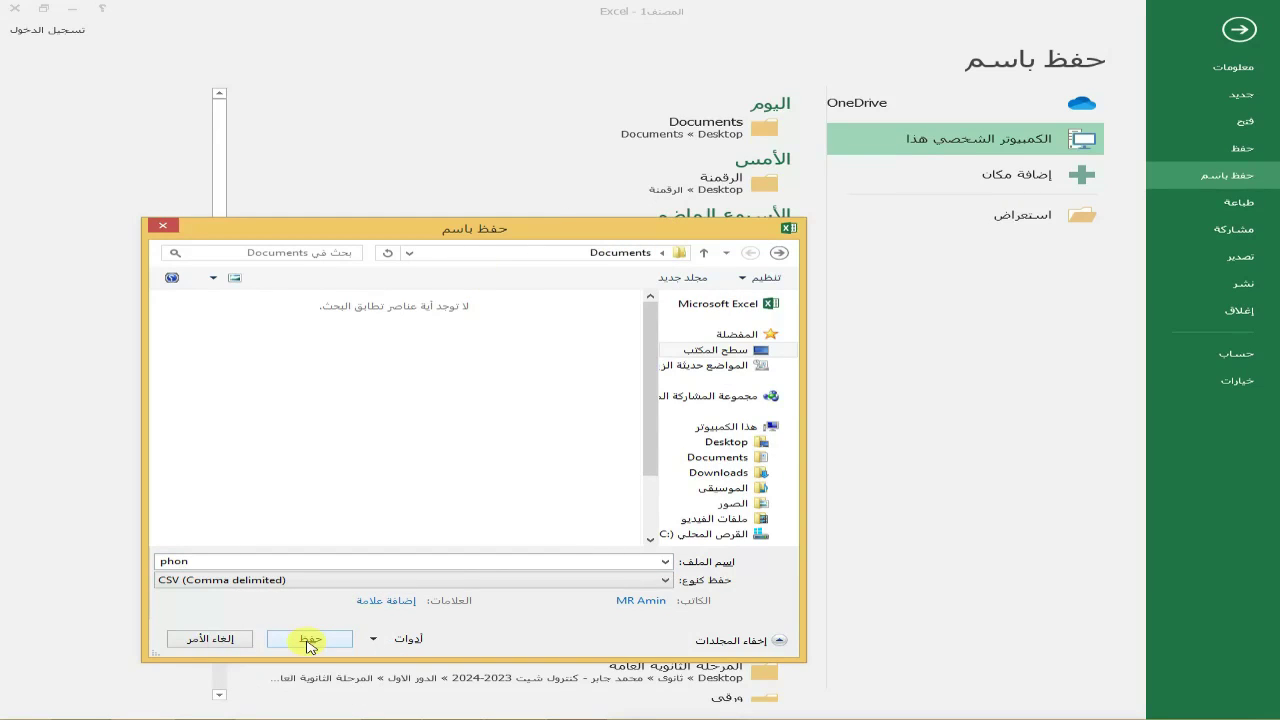
pyautogui.click(309, 645)
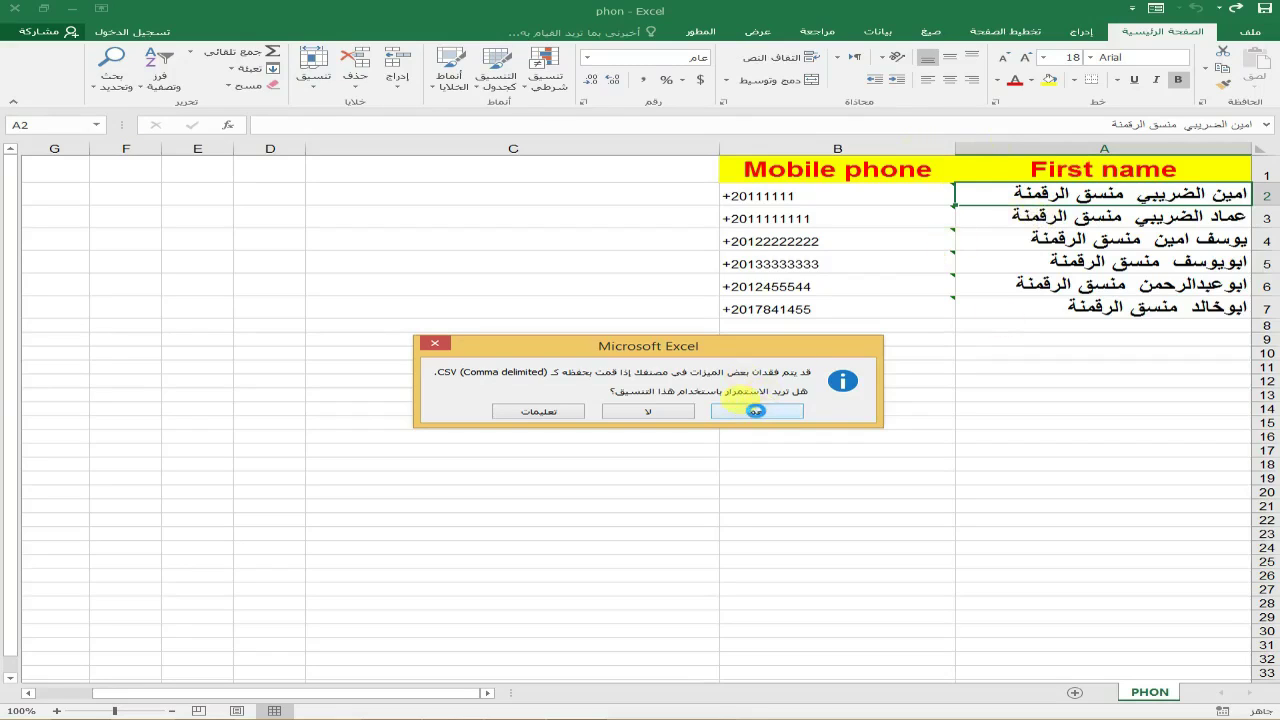
pyautogui.click(755, 411)
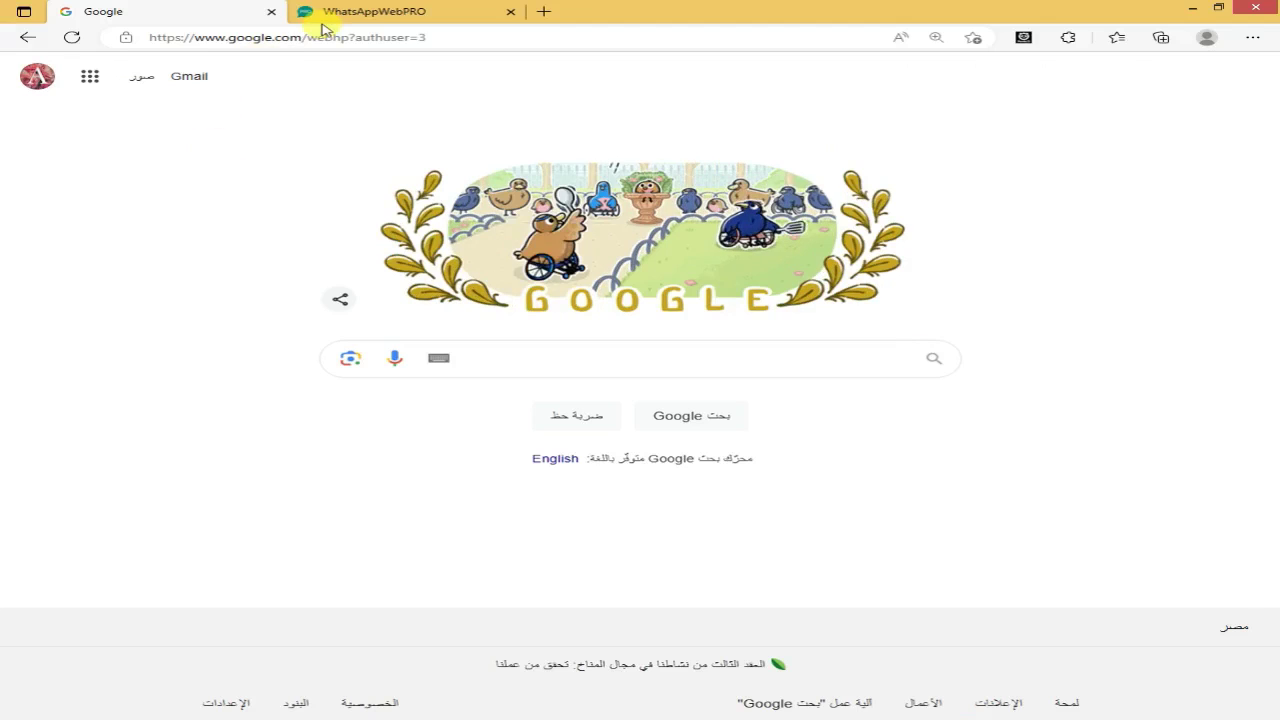
# On the WhatsAppWebPRO tab, choose to continue in the browser instead of installing.
pyautogui.click(350, 13)
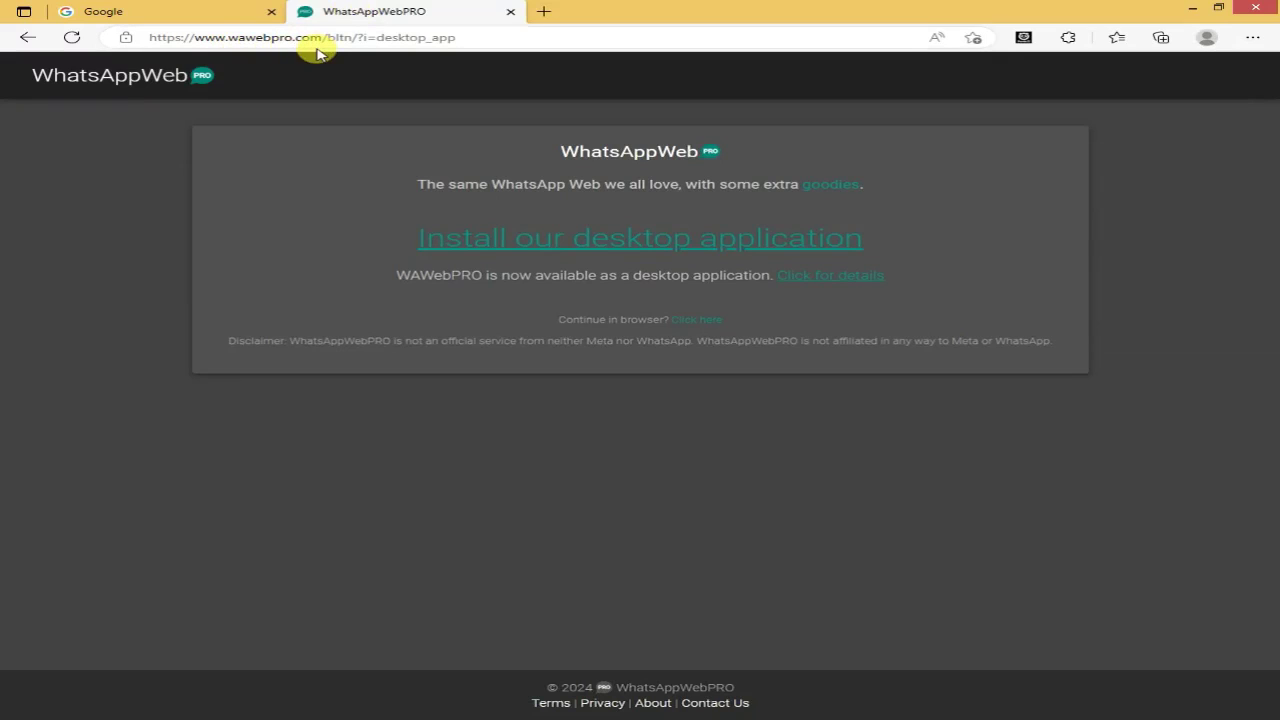
pyautogui.click(610, 170)
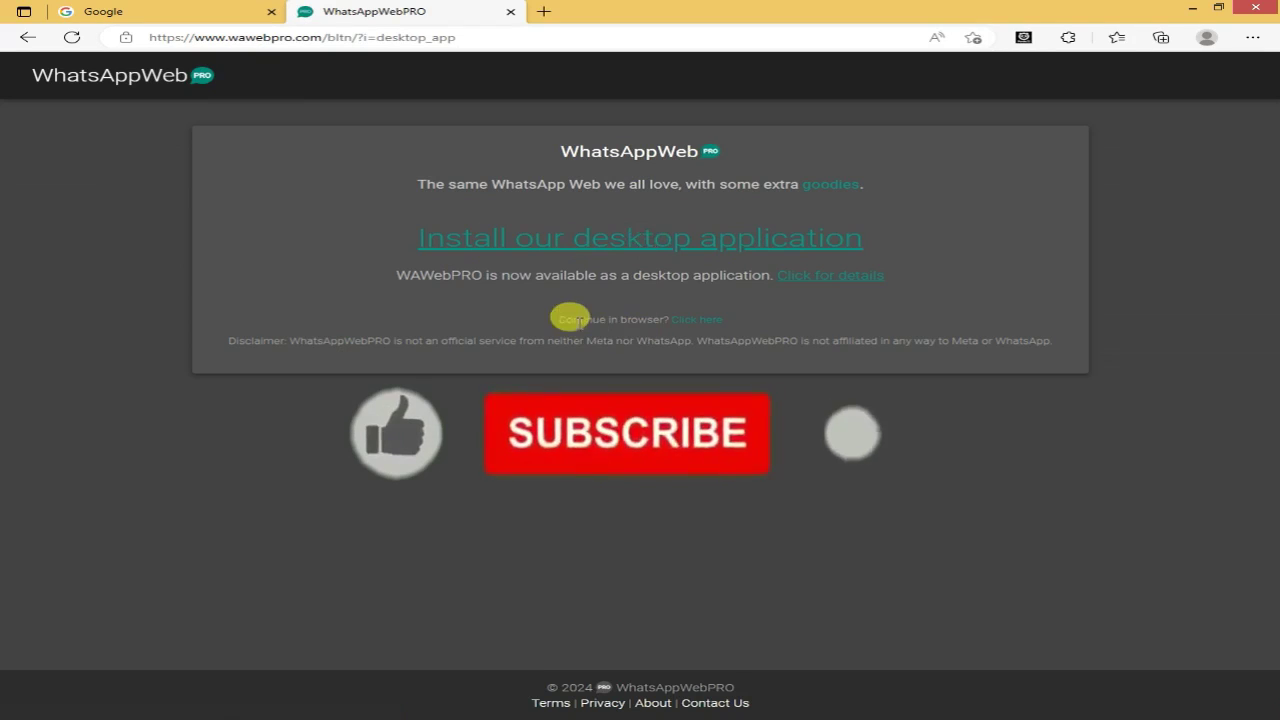
pyautogui.doubleClick(645, 318)
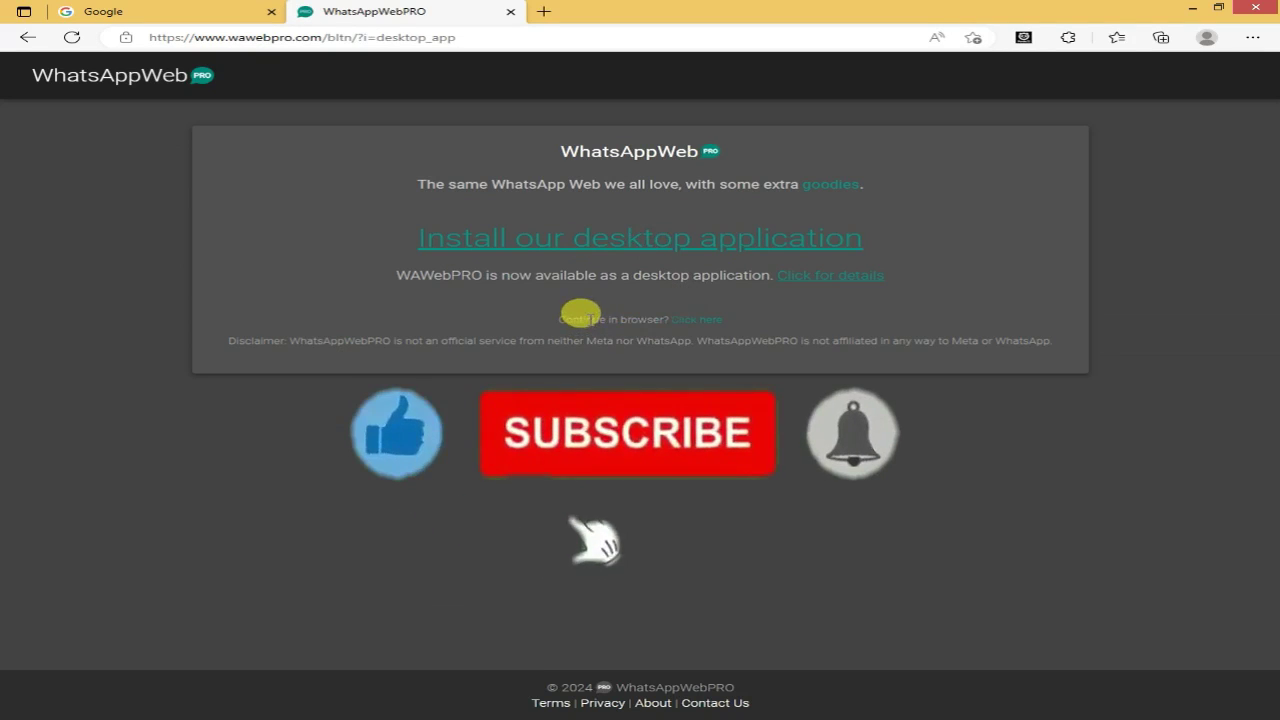
pyautogui.doubleClick(585, 319)
pyautogui.doubleClick(642, 319)
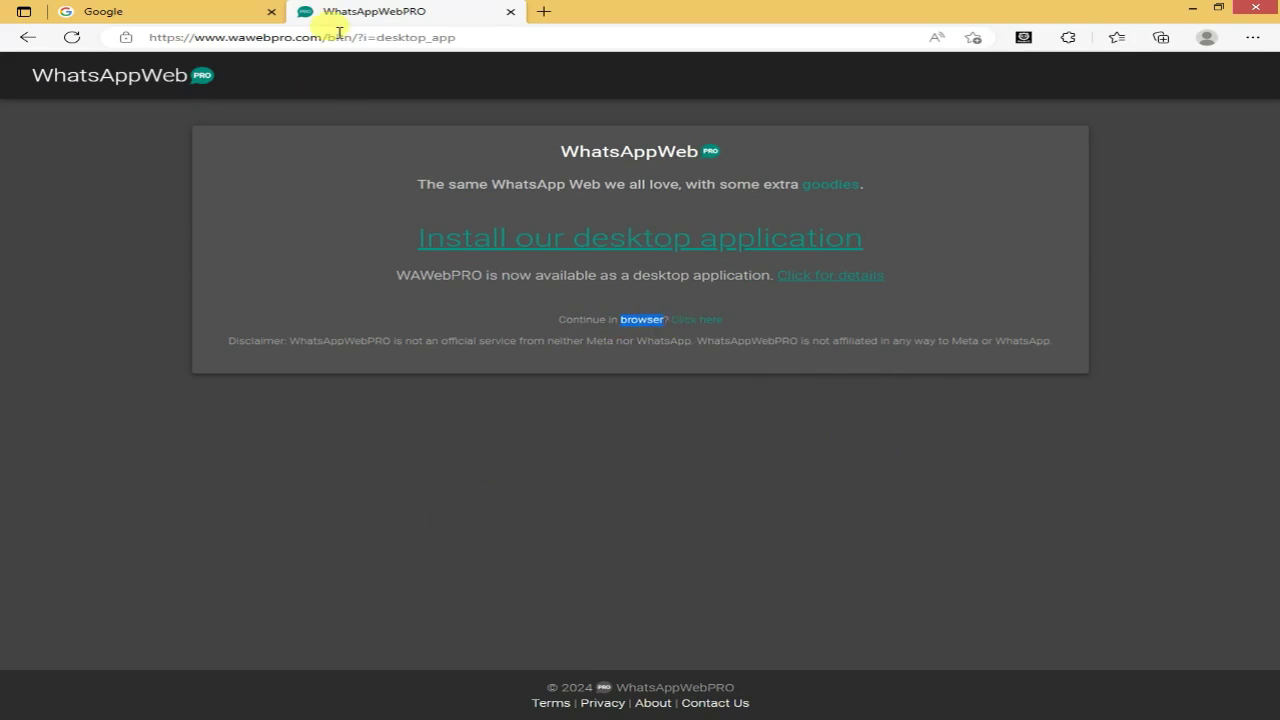
pyautogui.click(701, 325)
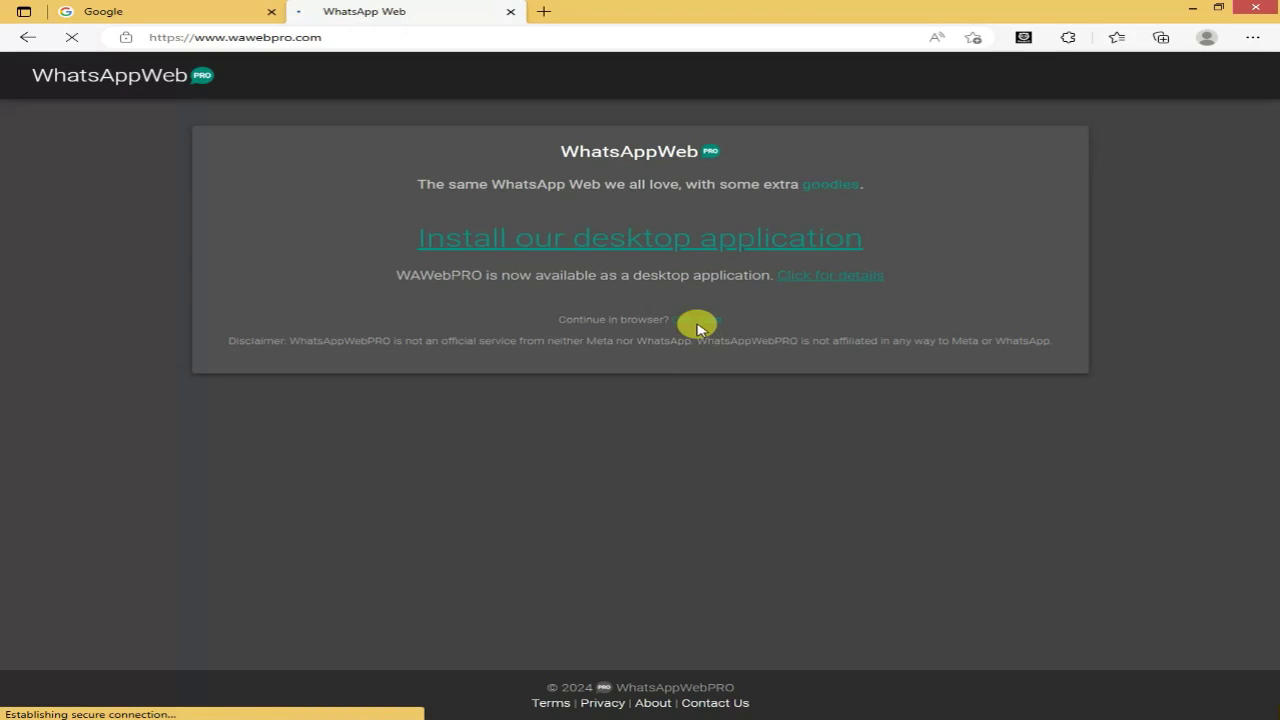
# Load the browser version and accept the terms to start the WhatsAppWebPRO trial.
pyautogui.click(698, 322)
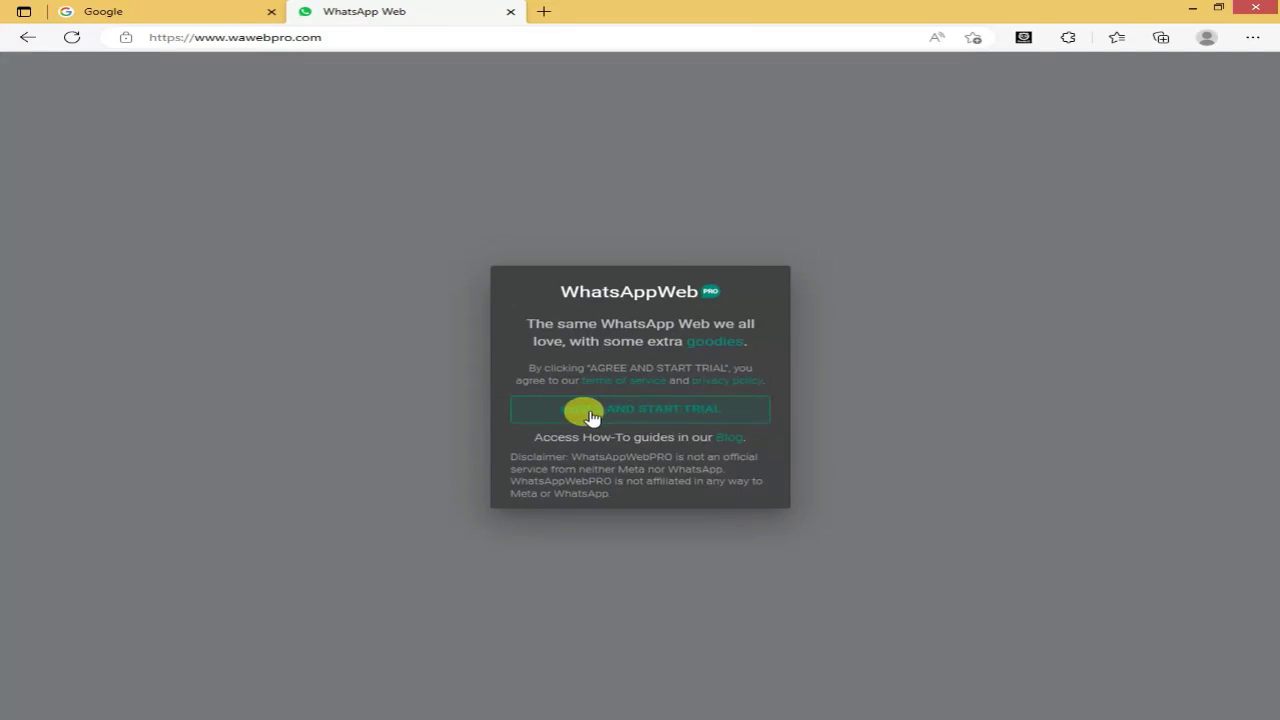
pyautogui.click(672, 413)
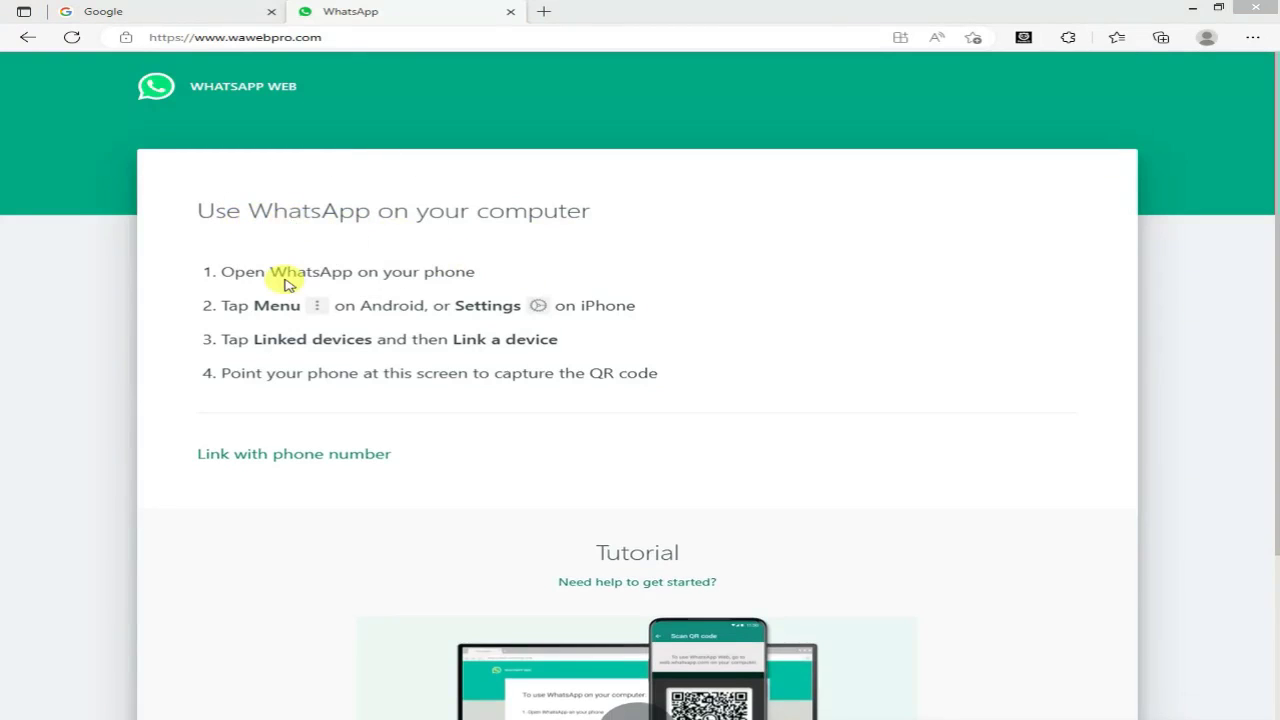
# Link the phone via the QR code so the chat list loads with تجريبي open.
pyautogui.click(358, 286)
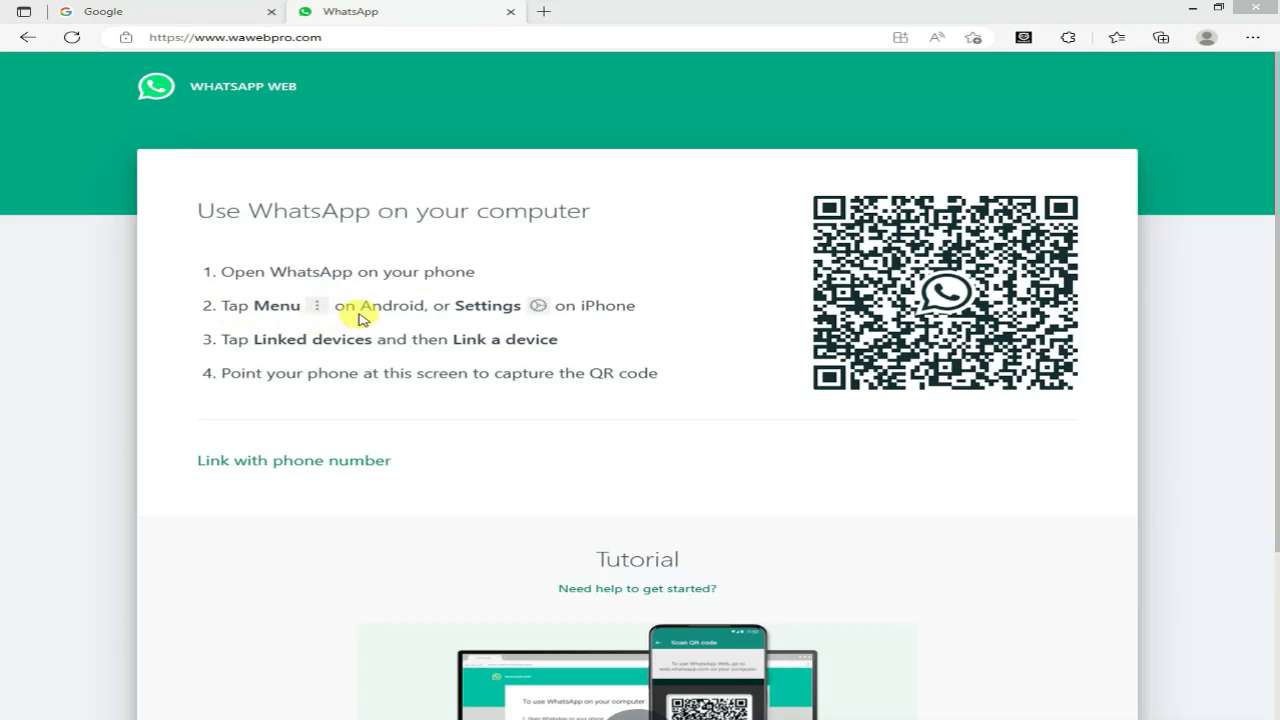
pyautogui.click(418, 313)
pyautogui.click(603, 319)
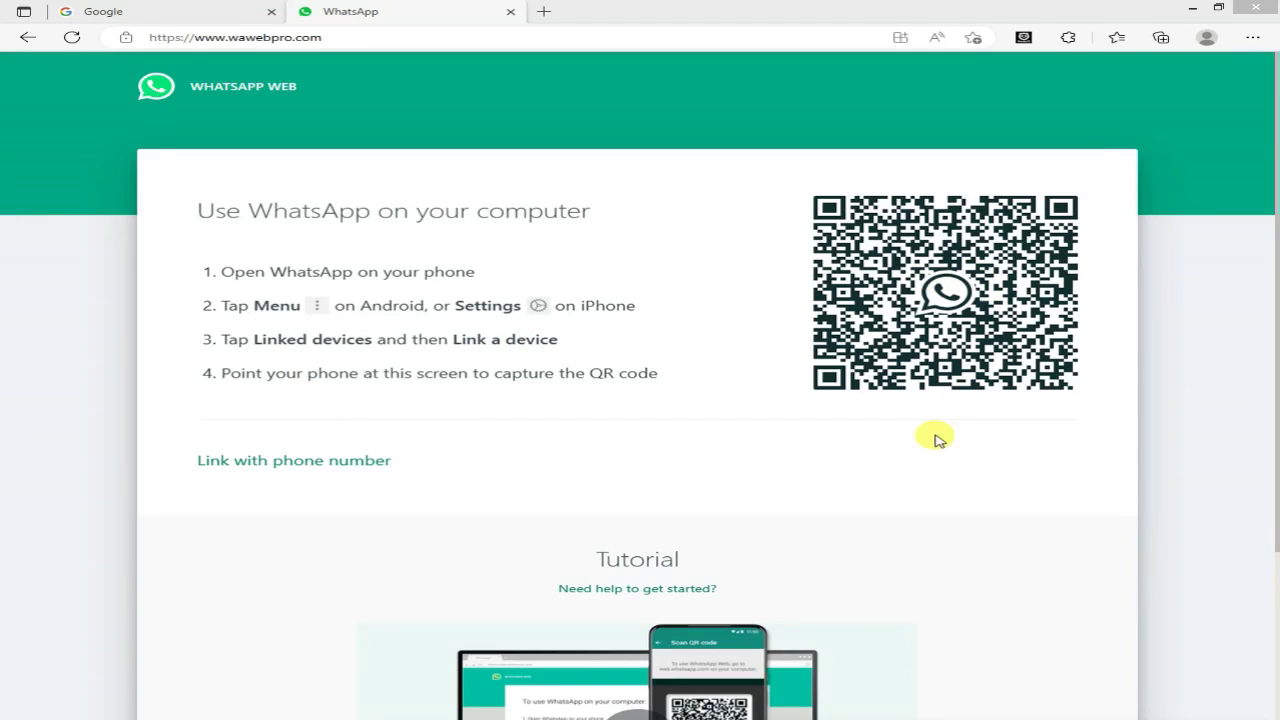
pyautogui.click(780, 10)
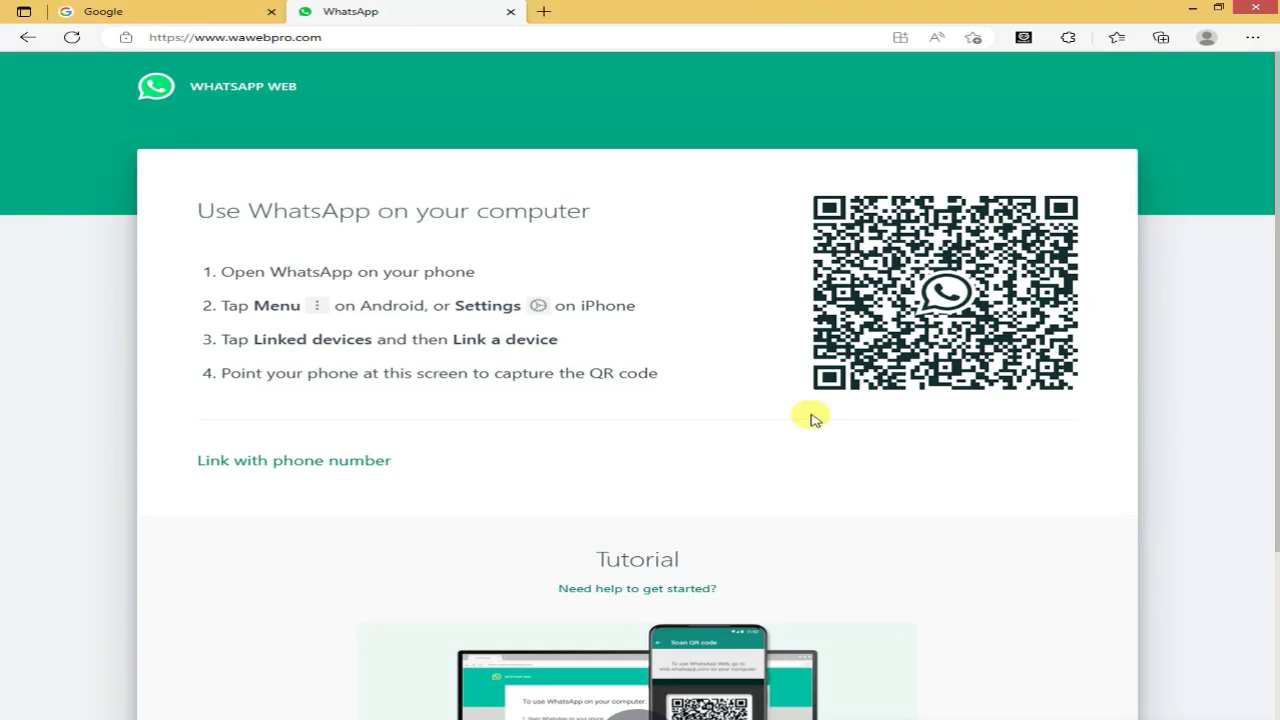
pyautogui.scroll(-2, 812, 418)
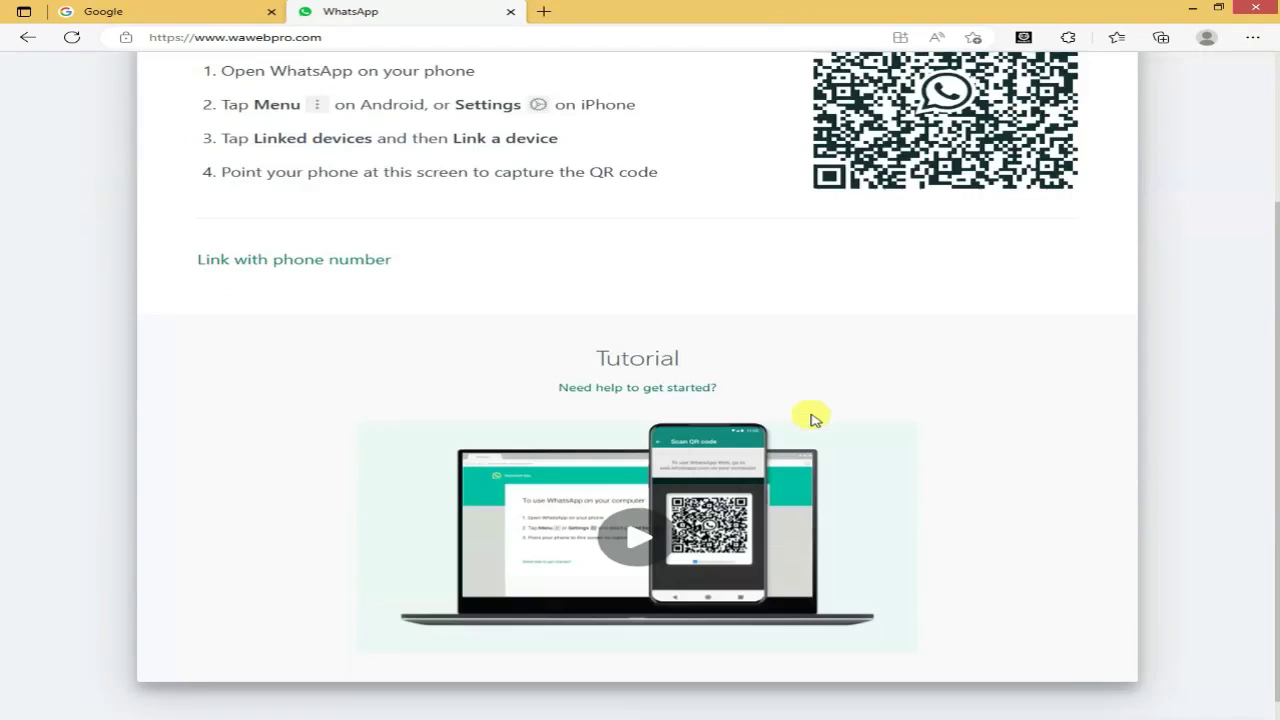
pyautogui.click(640, 538)
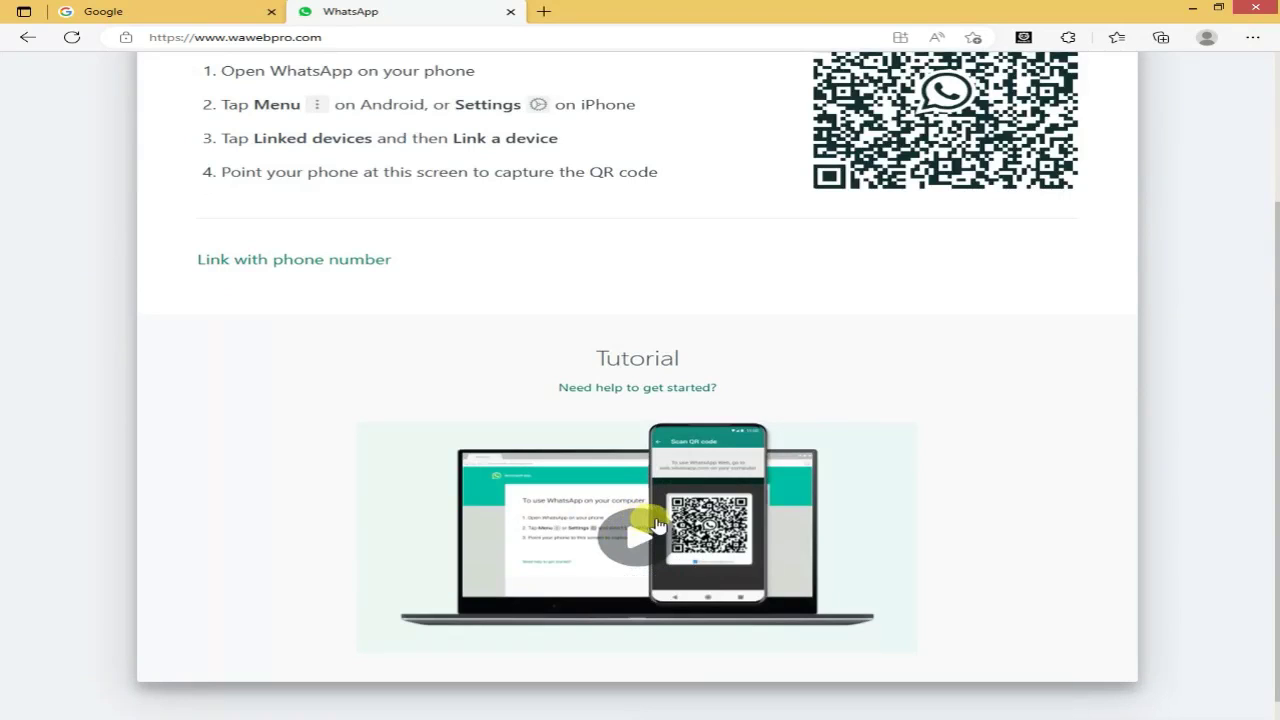
pyautogui.scroll(2, 652, 528)
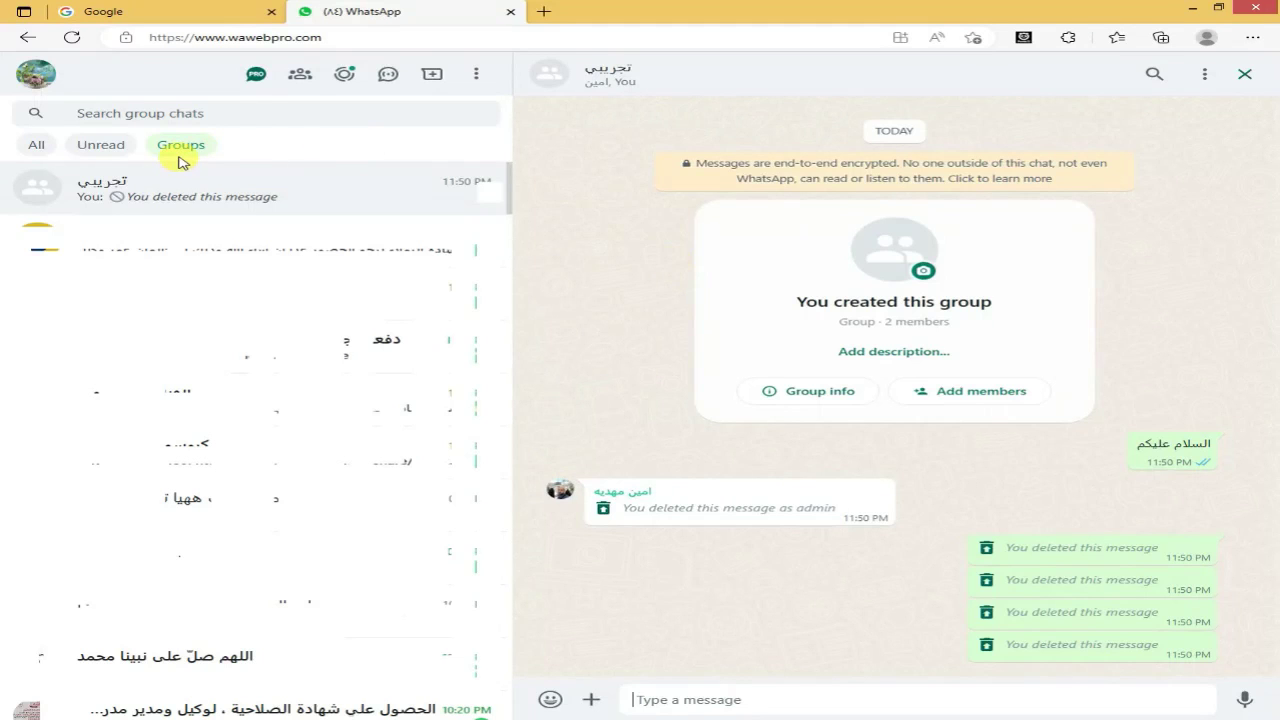
# Filter chats to groups, open تجريبي's Group info, and scroll to Import from file.
pyautogui.click(181, 156)
pyautogui.click(1207, 86)
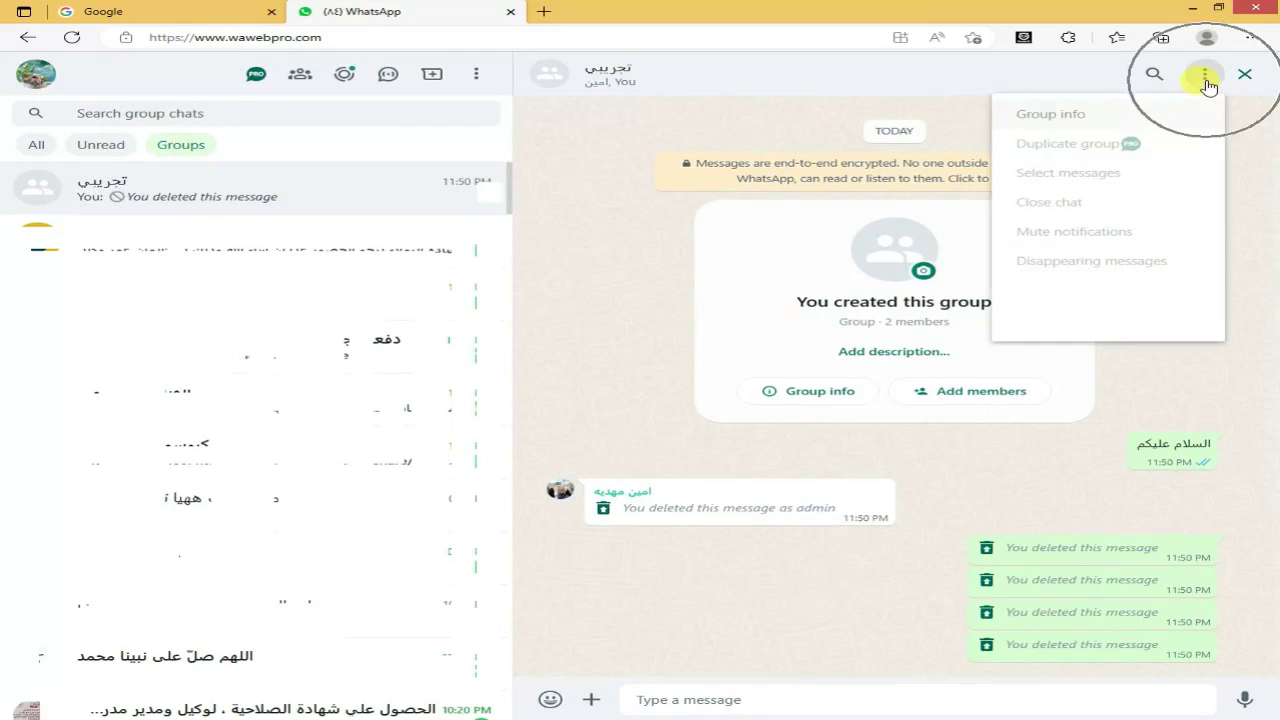
pyautogui.click(1051, 118)
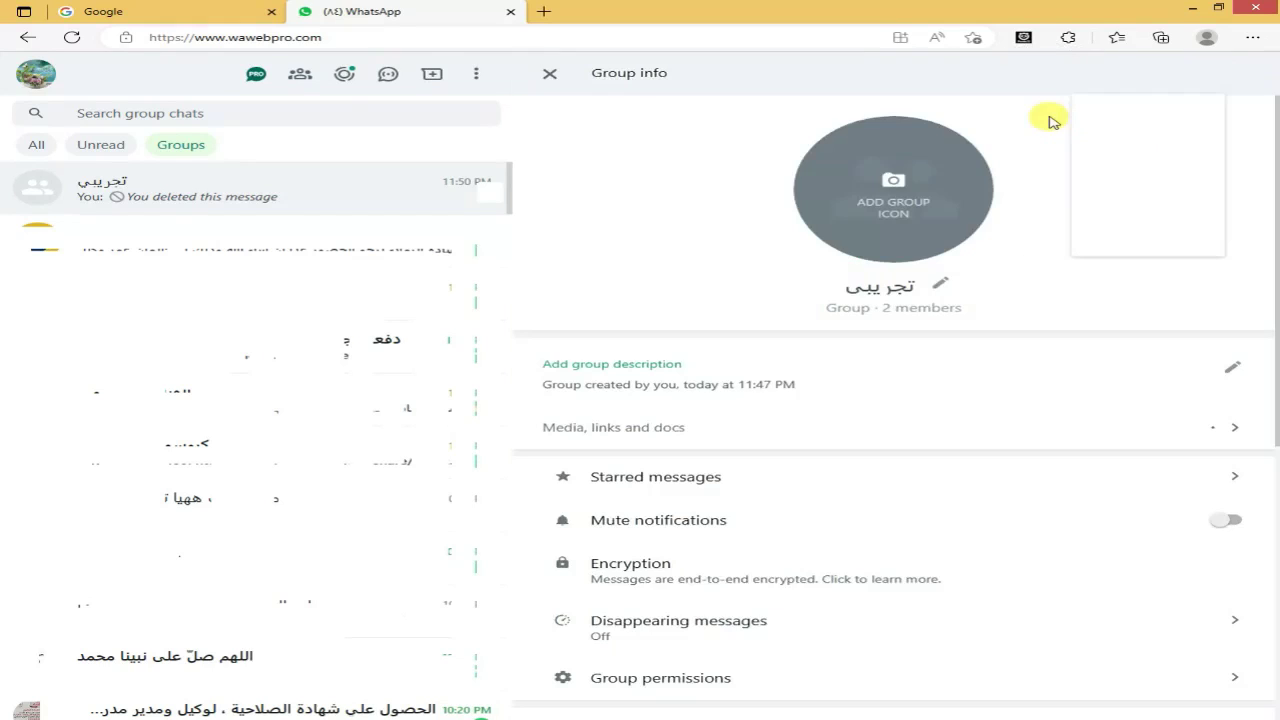
pyautogui.scroll(-2, 1074, 249)
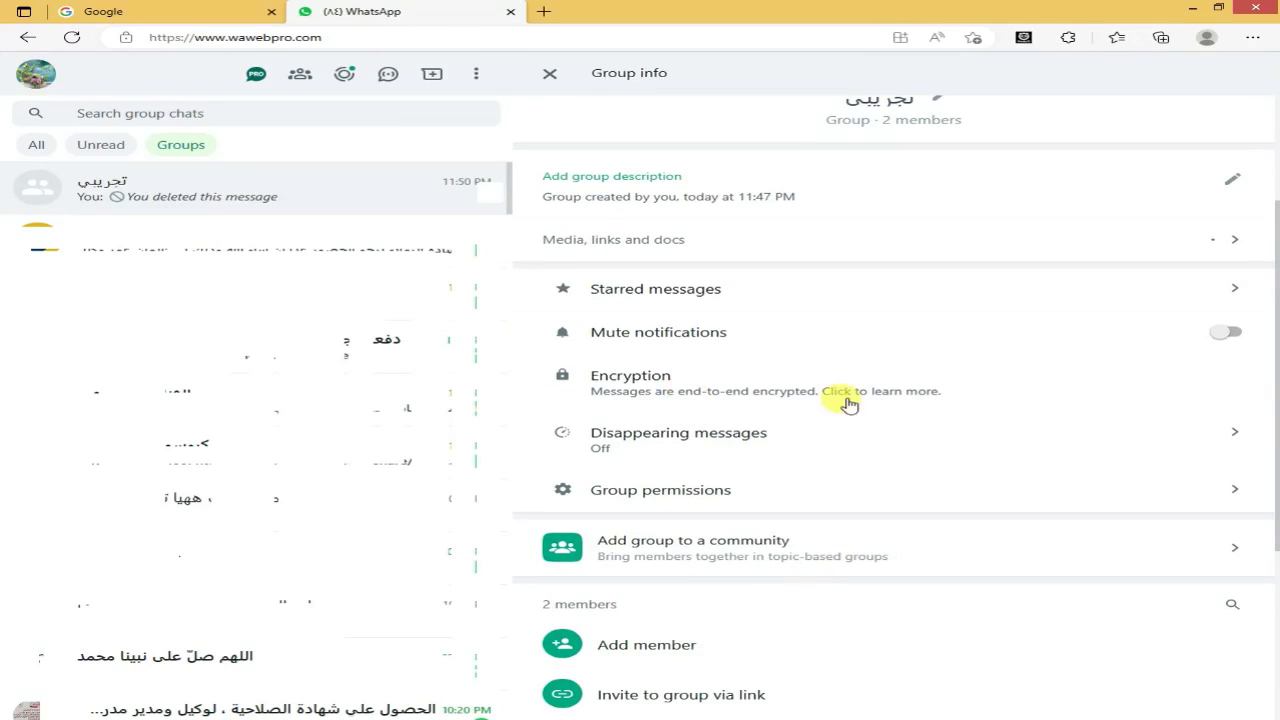
pyautogui.scroll(-1, 829, 434)
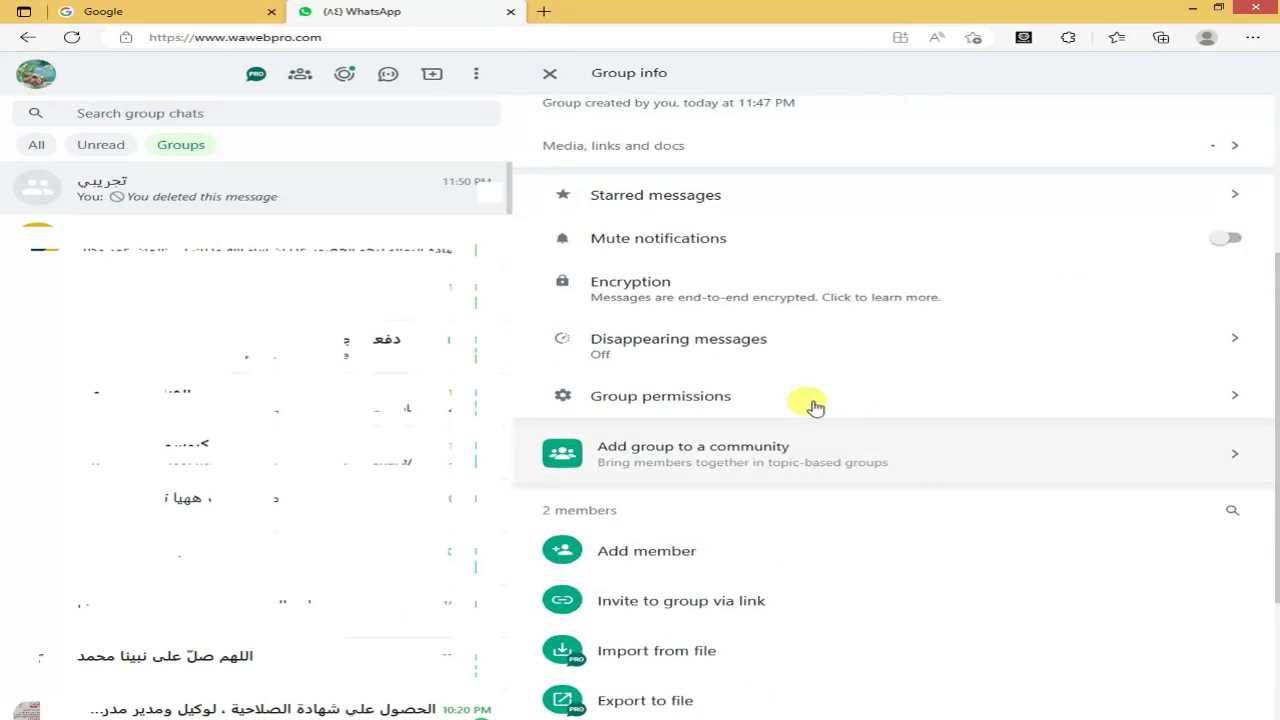
pyautogui.scroll(-2, 815, 405)
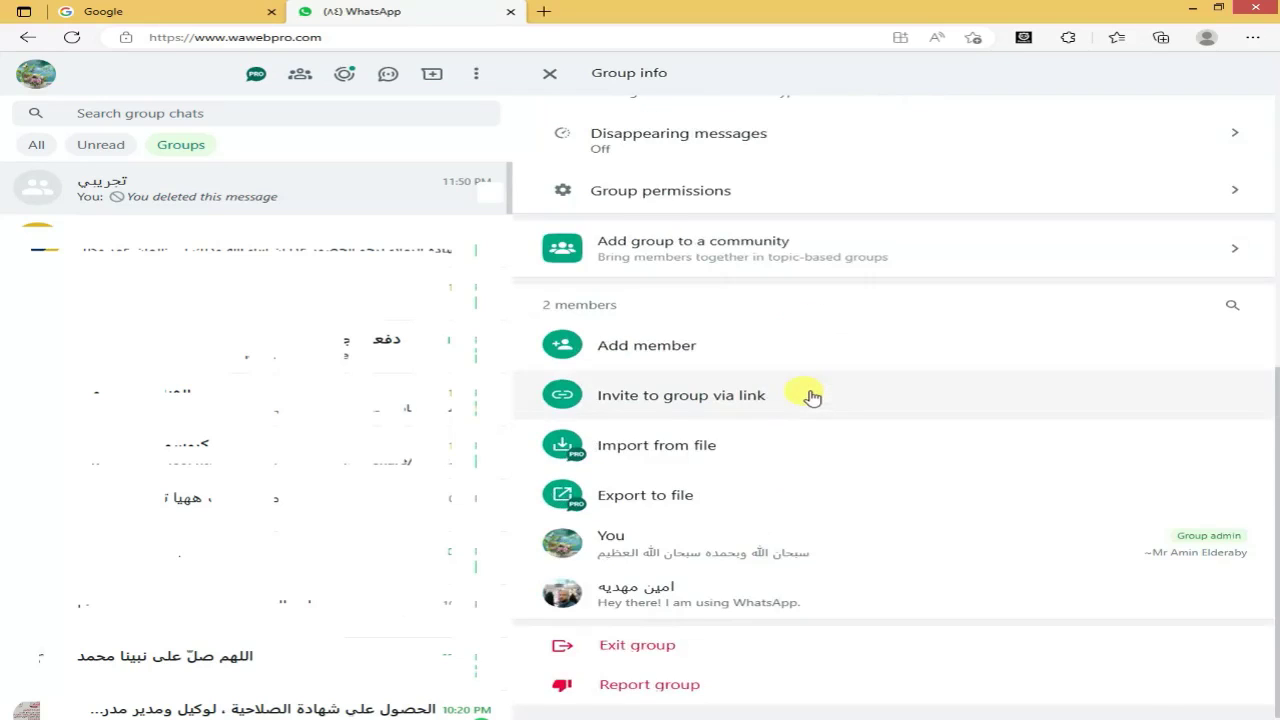
pyautogui.scroll(2, 812, 397)
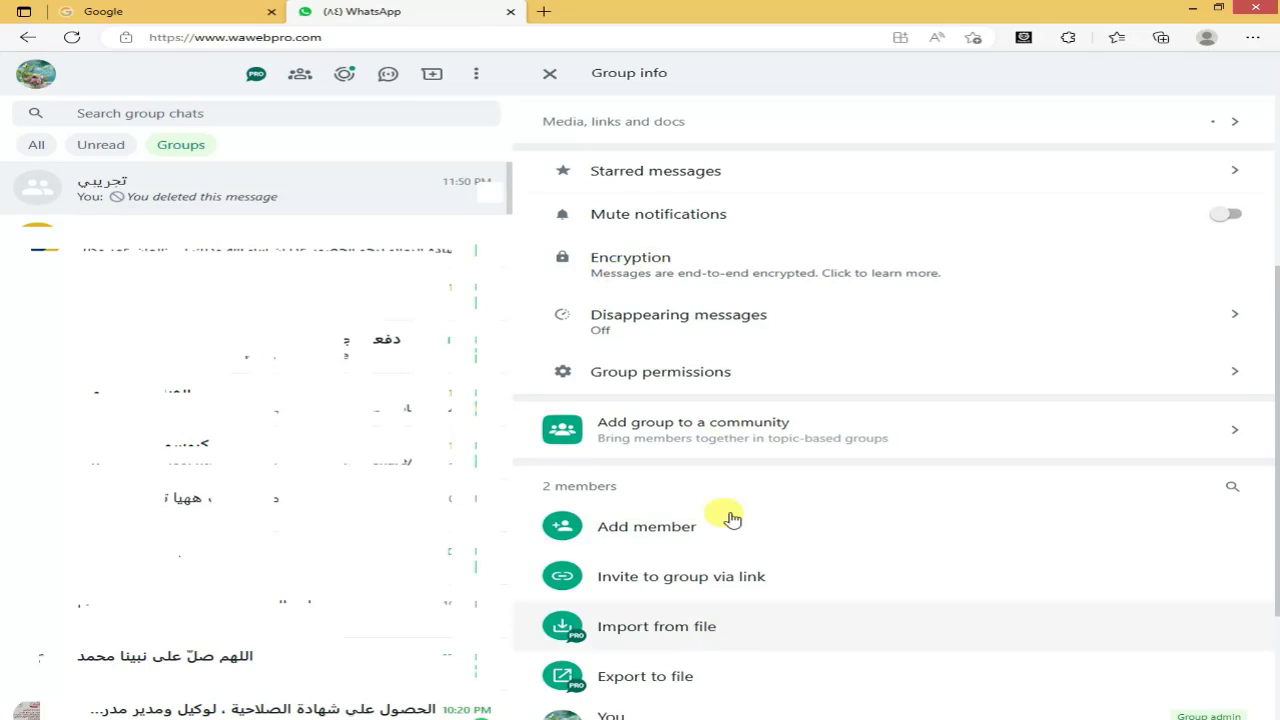
# Load the phon file into the import wizard to preview its First name and Mobile phone columns.
pyautogui.click(656, 640)
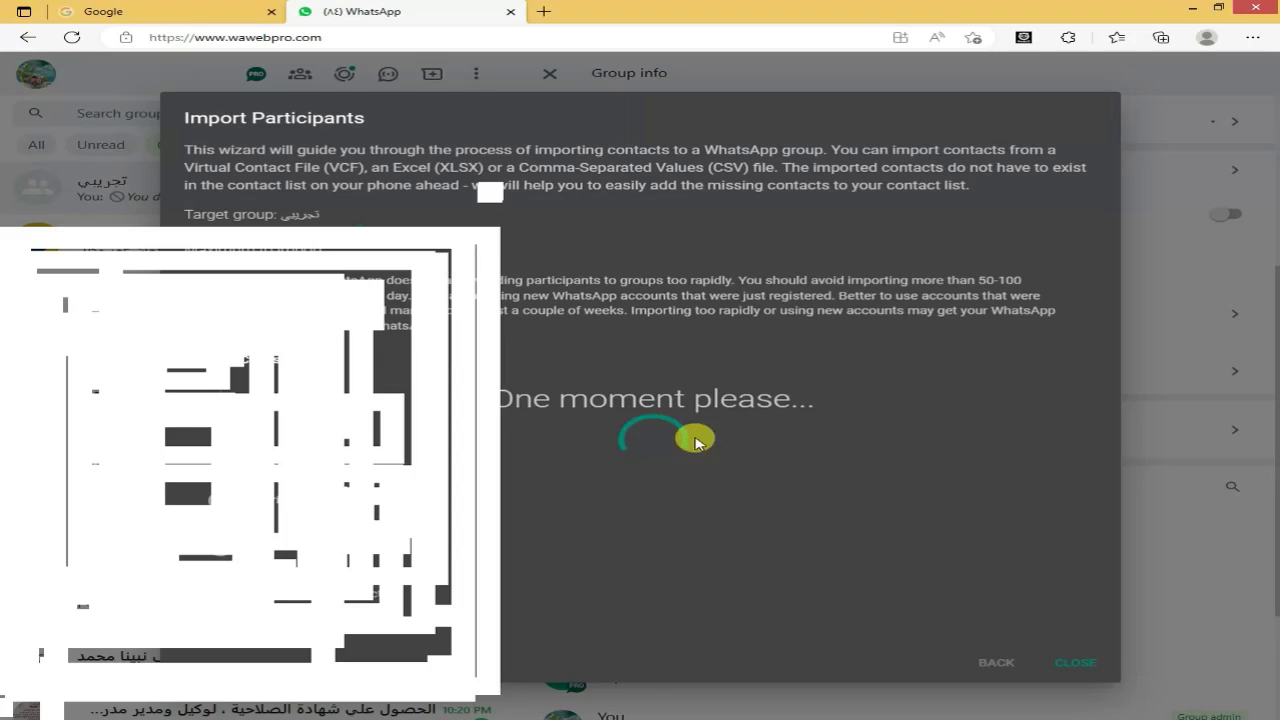
pyautogui.click(697, 442)
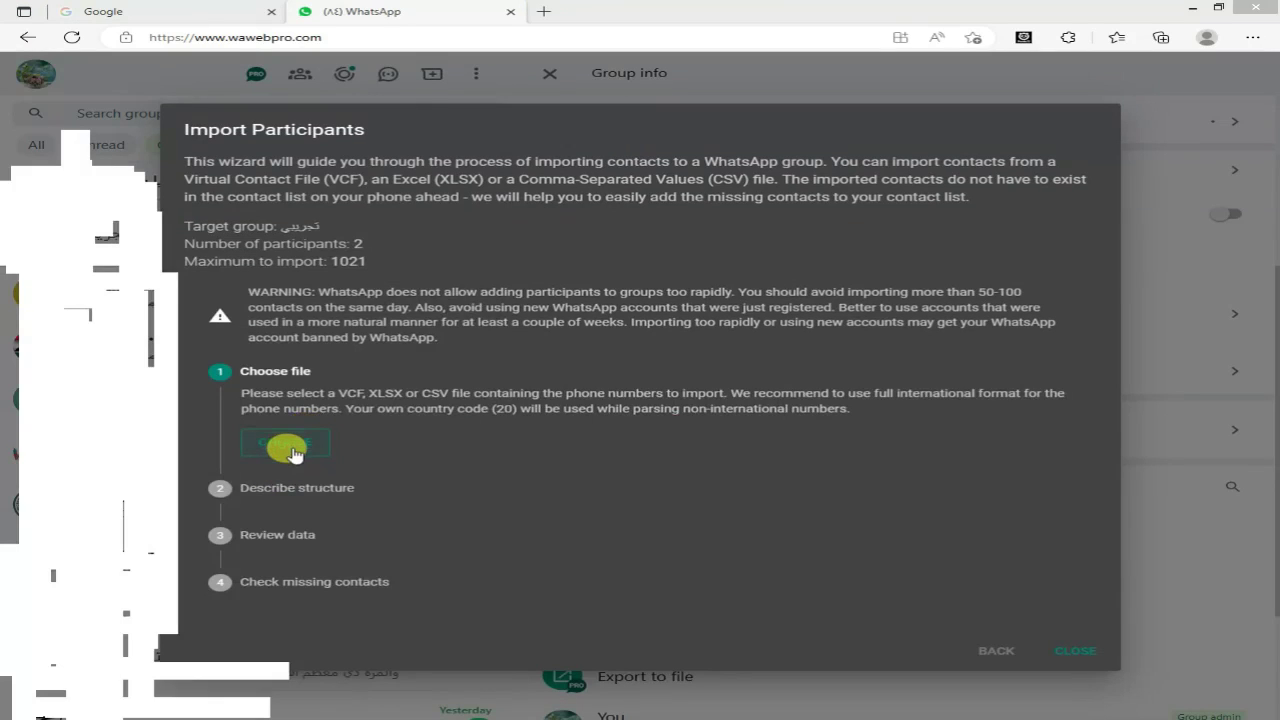
pyautogui.click(293, 451)
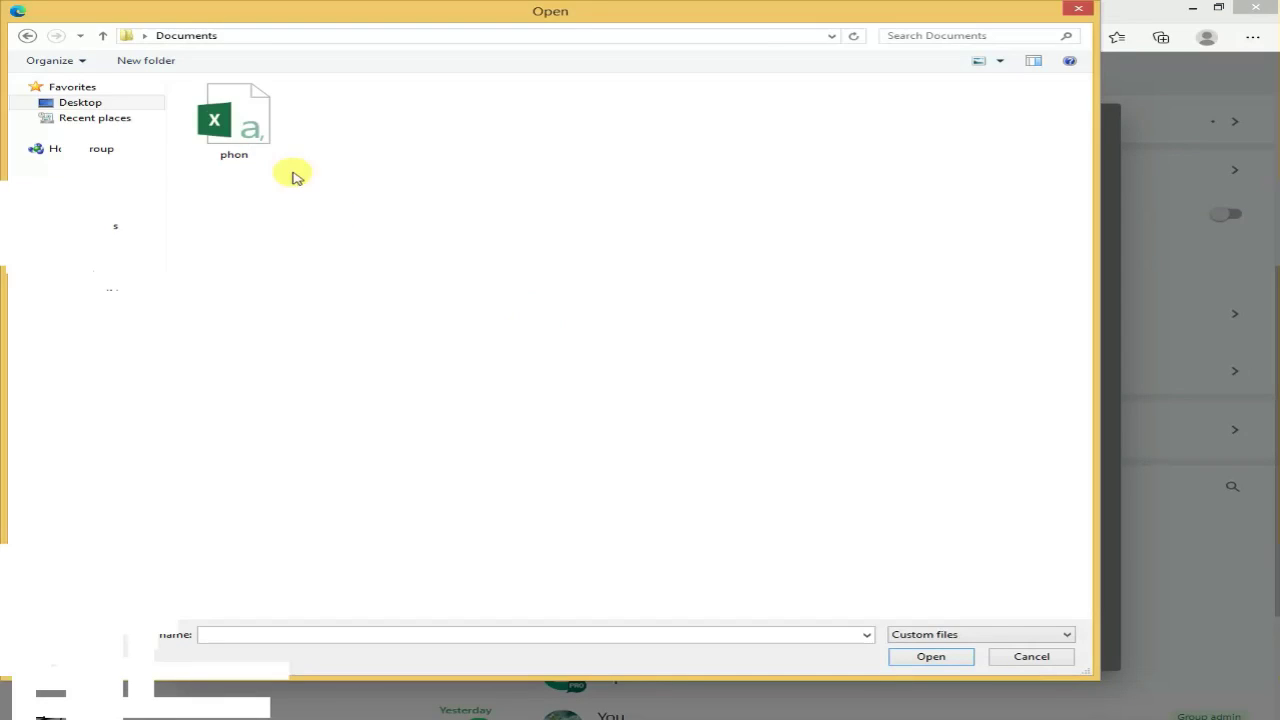
pyautogui.click(250, 155)
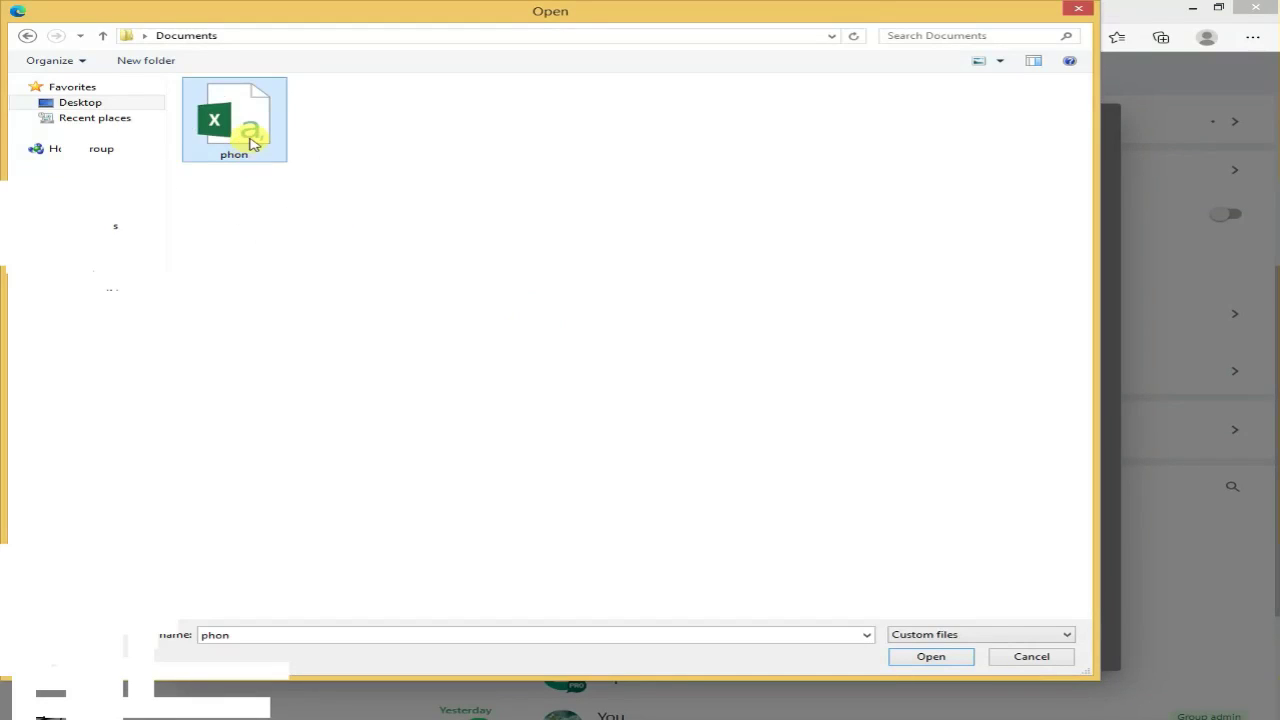
pyautogui.doubleClick(250, 143)
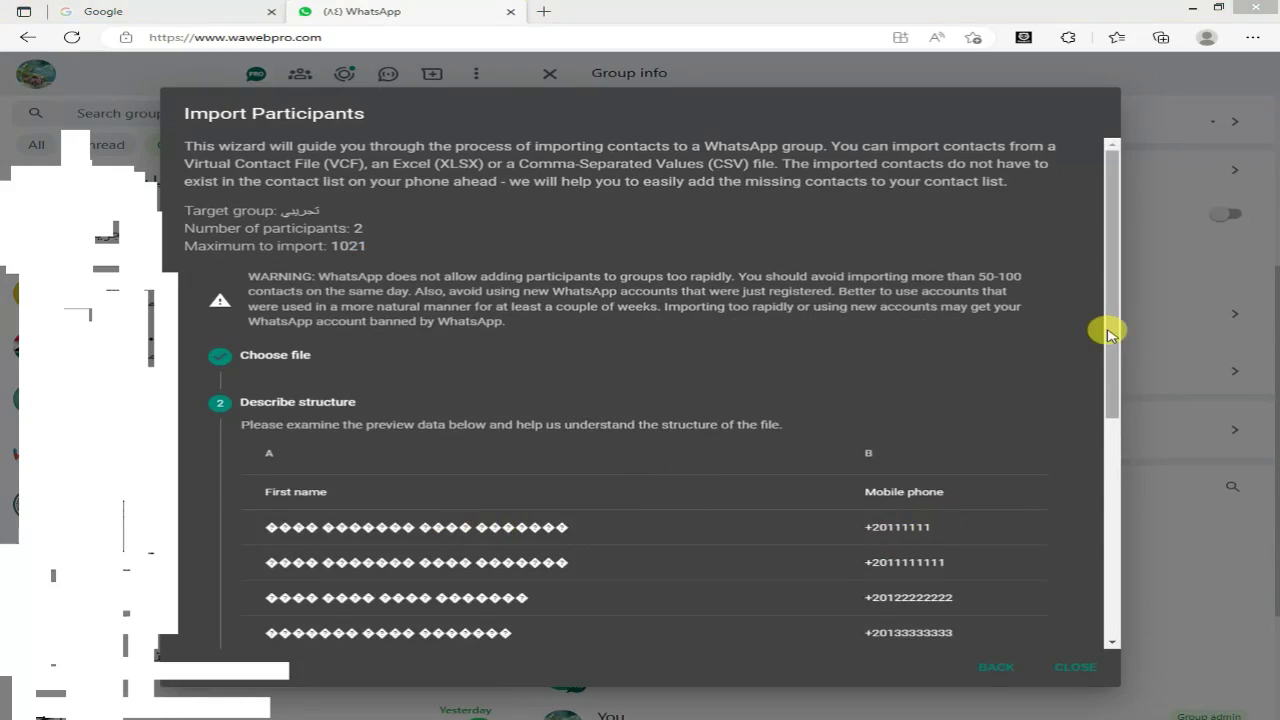
# Treat the first row as headers and use Mobile phone as the phone number column.
pyautogui.scroll(-1, 1108, 333)
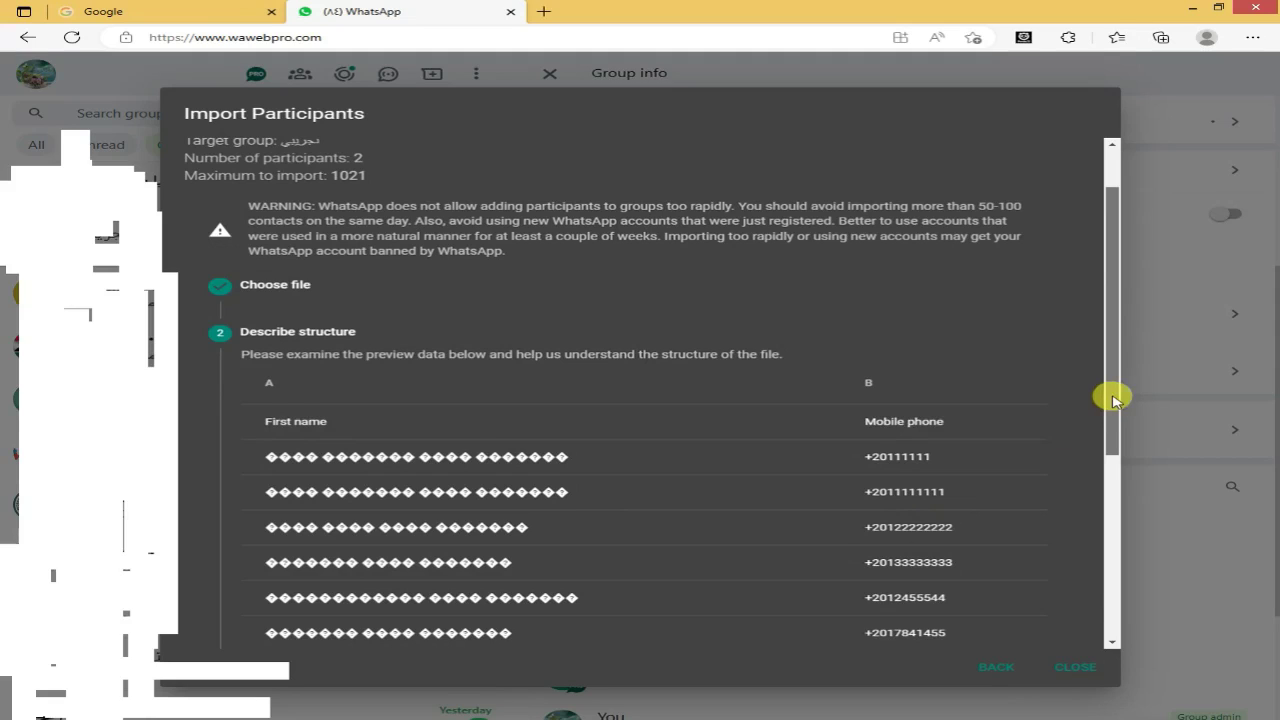
pyautogui.moveTo(1113, 399); pyautogui.dragTo(1113, 581)
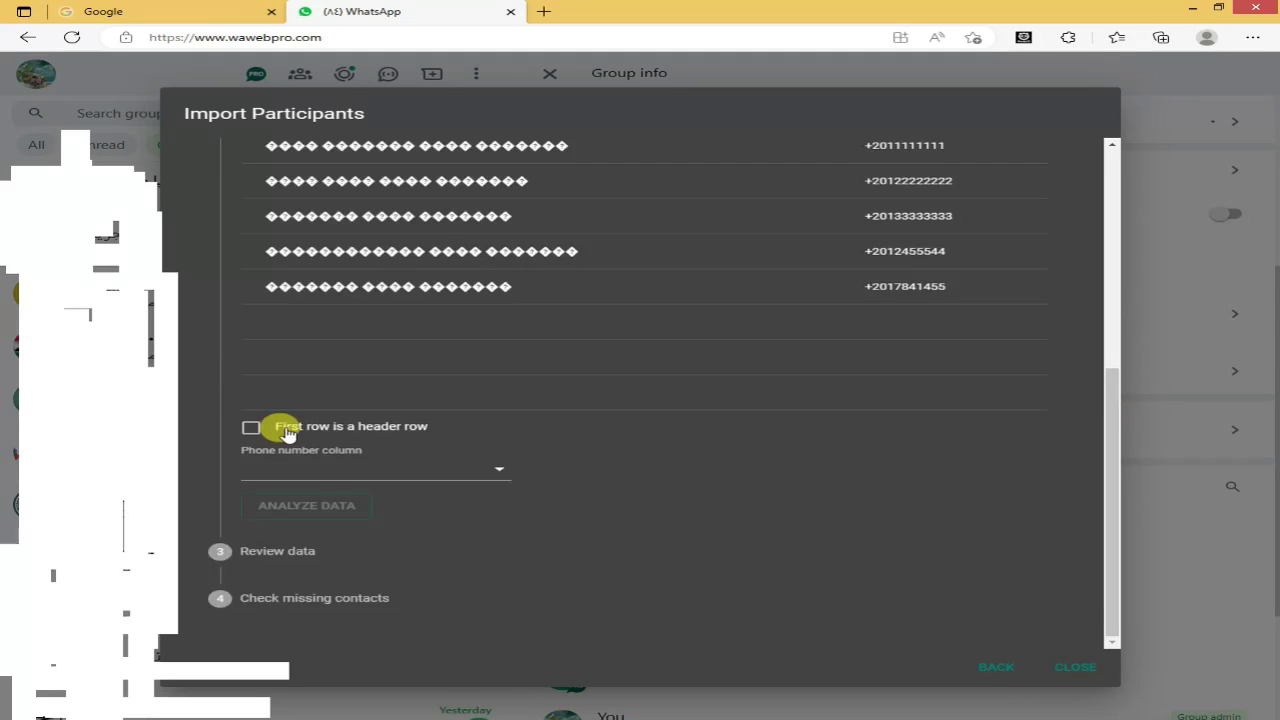
pyautogui.click(285, 430)
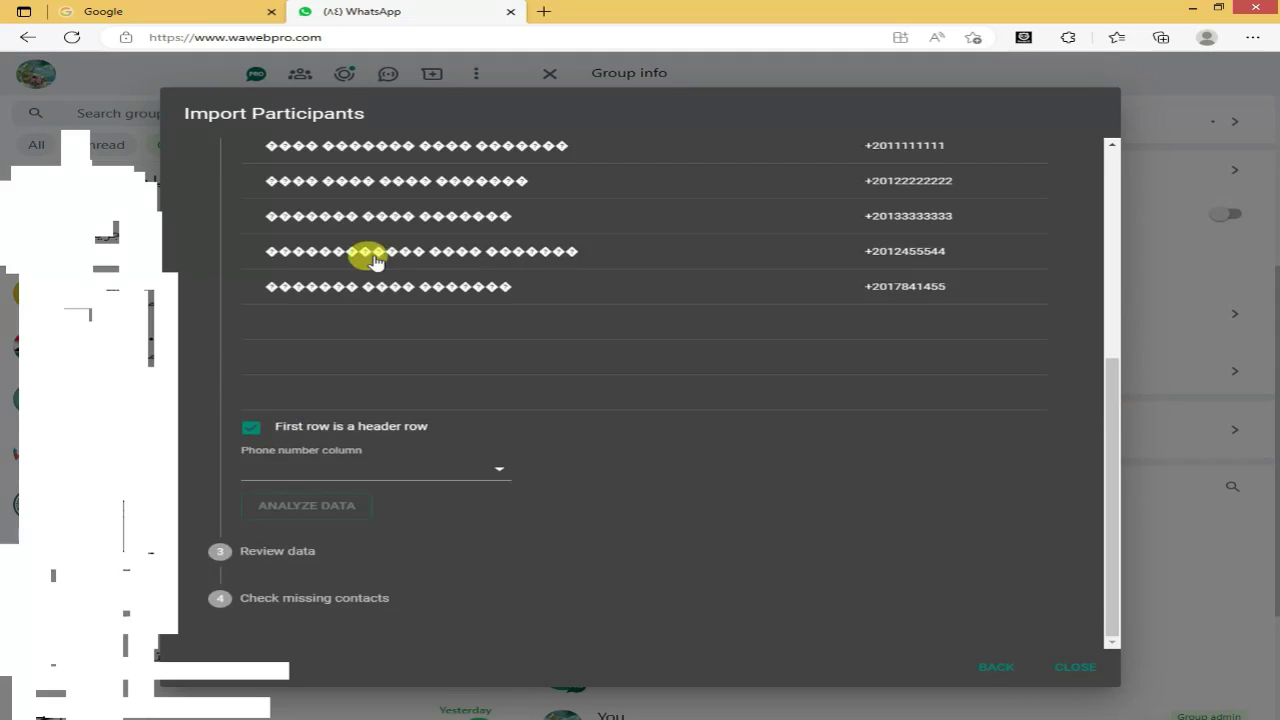
pyautogui.click(471, 481)
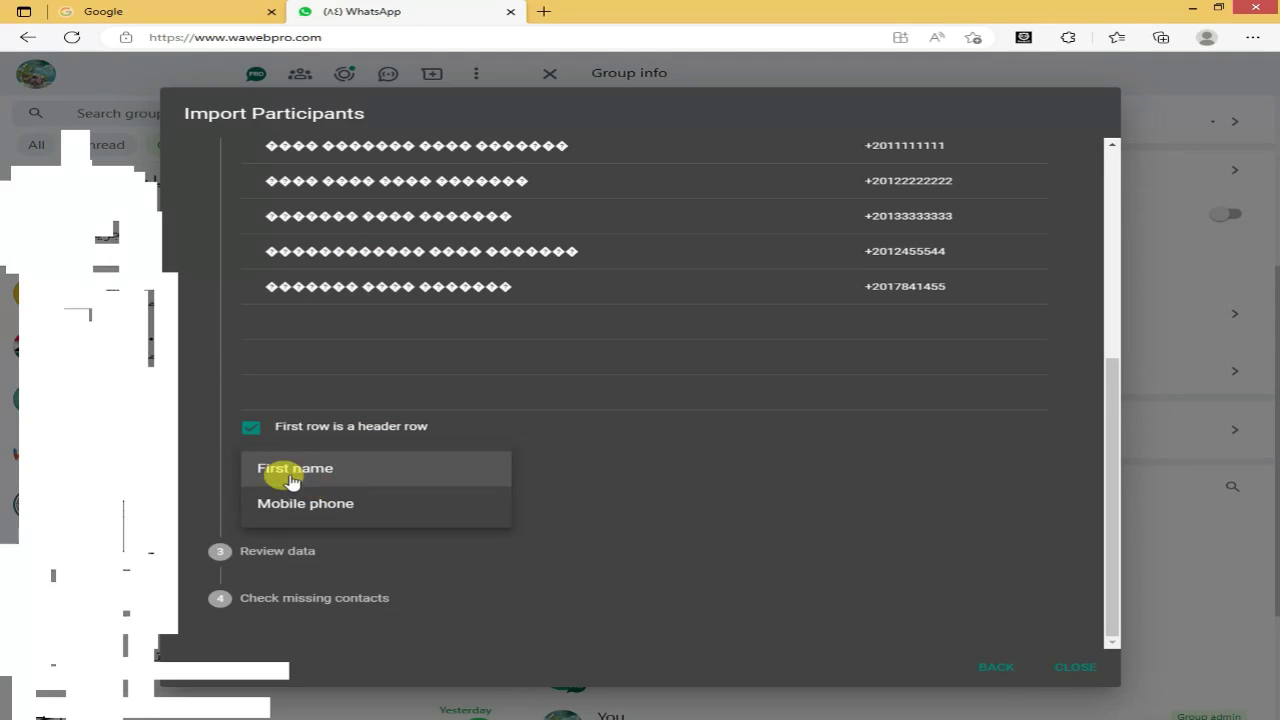
pyautogui.click(338, 506)
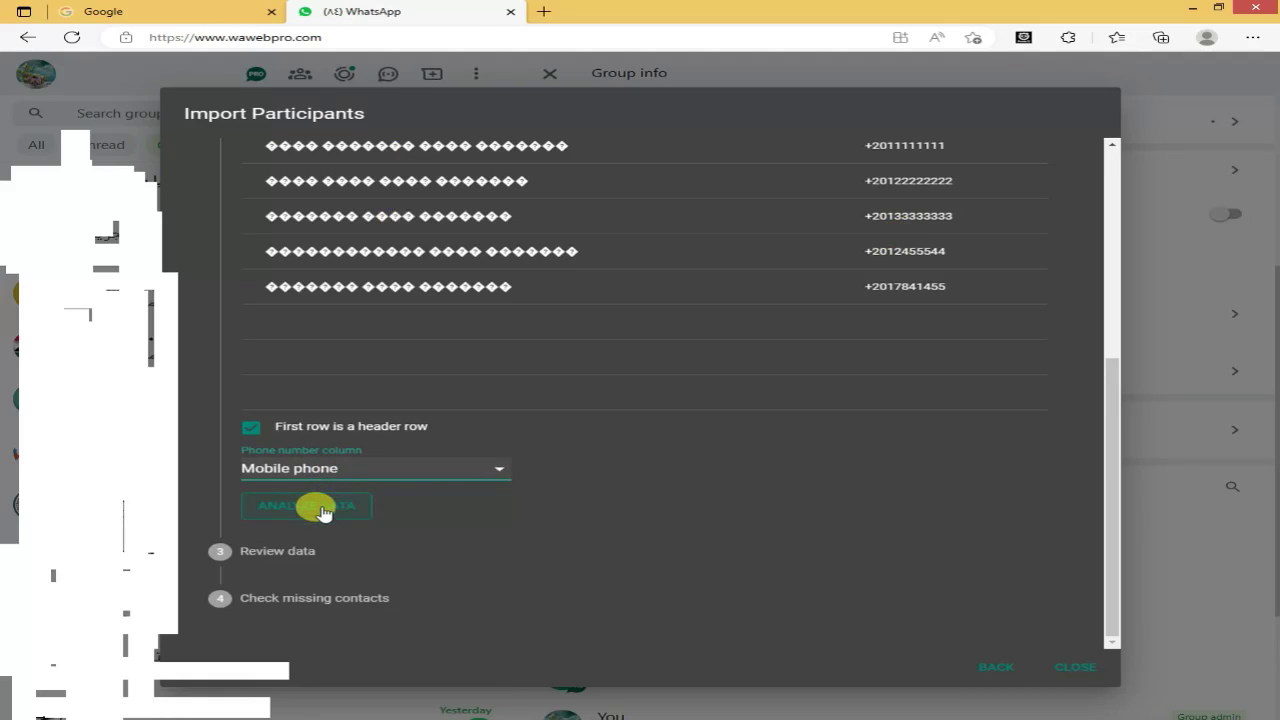
# Analyze the data and review the five numbers flagged as missing or not on WhatsApp.
pyautogui.click(322, 511)
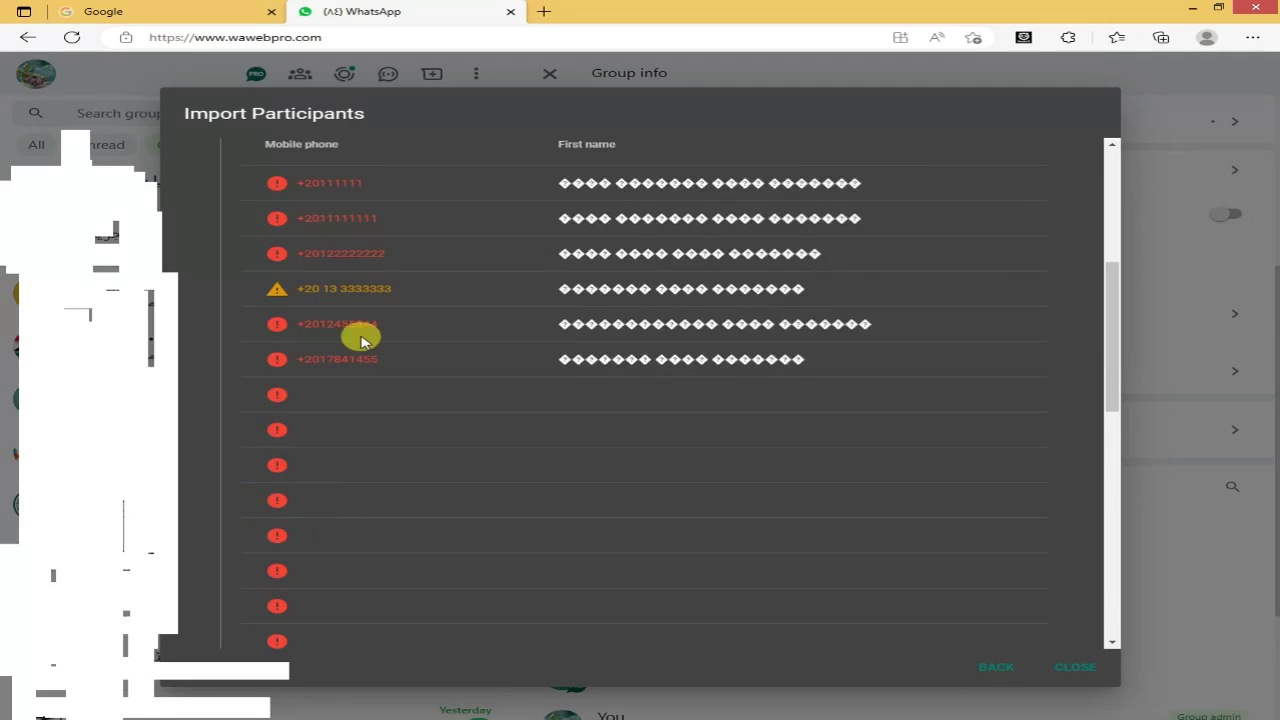
pyautogui.click(286, 304)
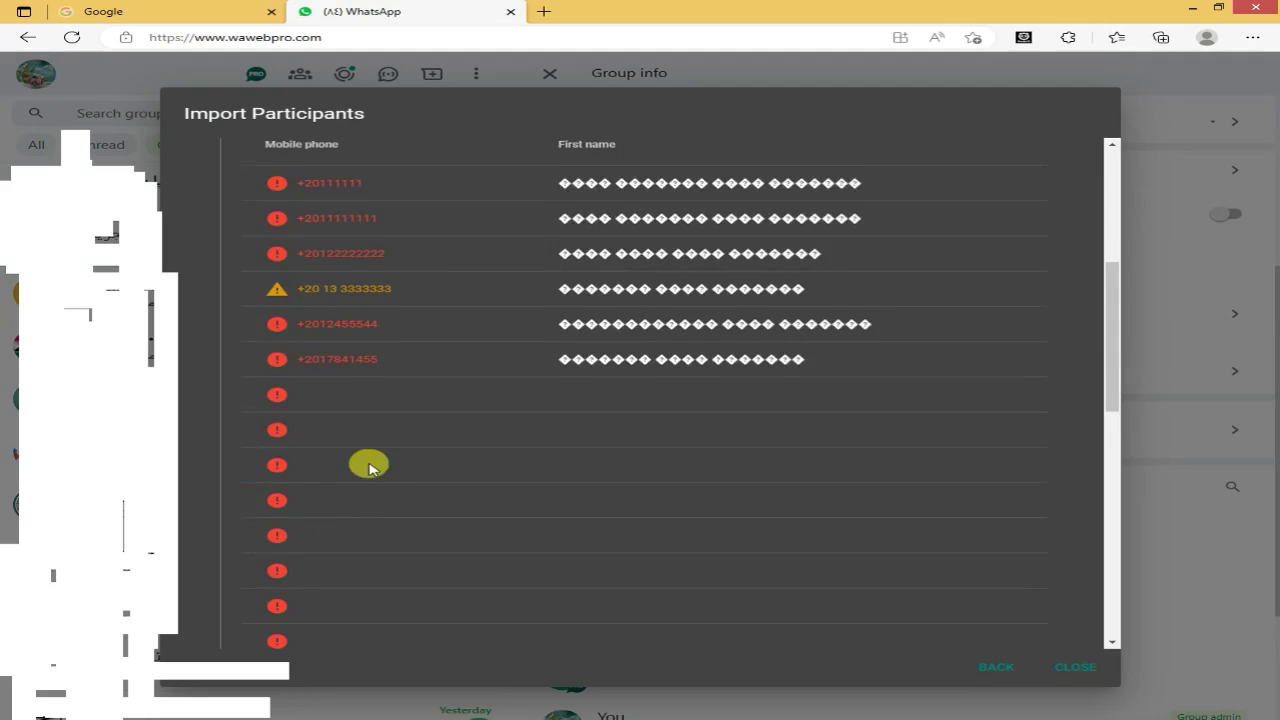
pyautogui.scroll(-1, 369, 467)
pyautogui.scroll(-5, 369, 467)
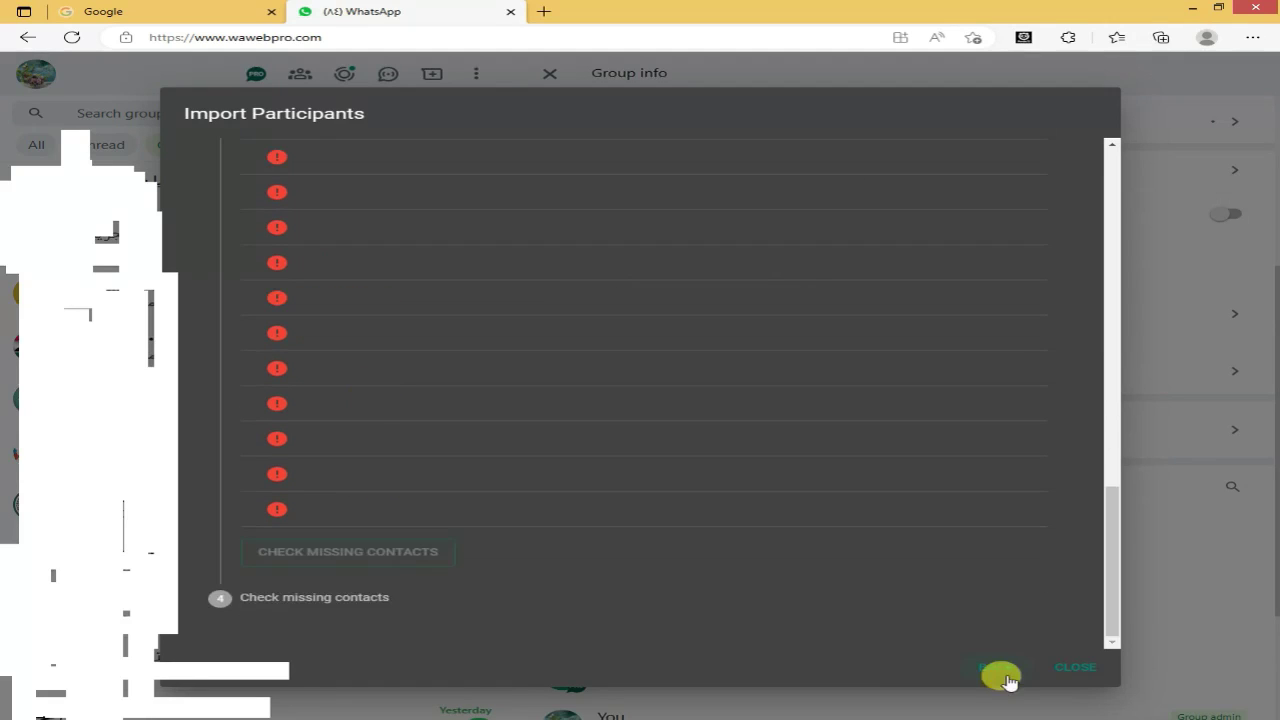
pyautogui.scroll(2, 350, 605)
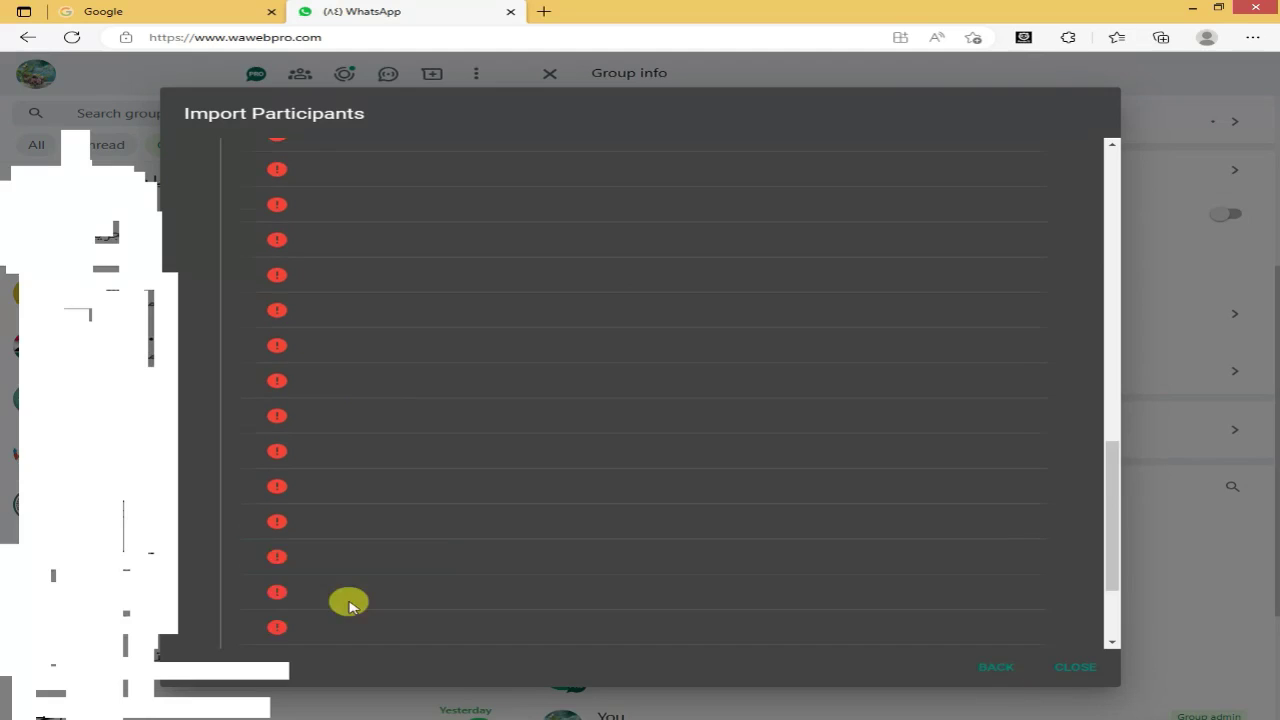
pyautogui.scroll(-2, 350, 605)
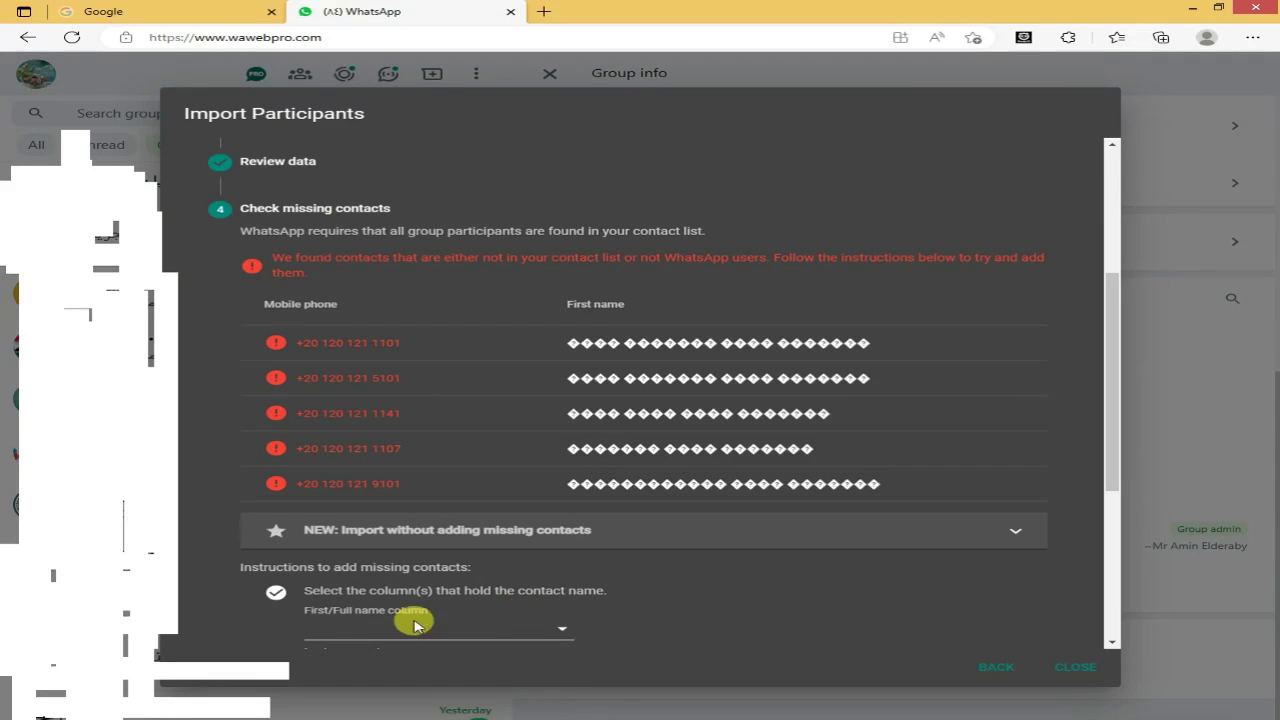
# Set First name as the name column and Mobile phone as the last name column, then send missing contacts to yourself.
pyautogui.scroll(-3, 548, 634)
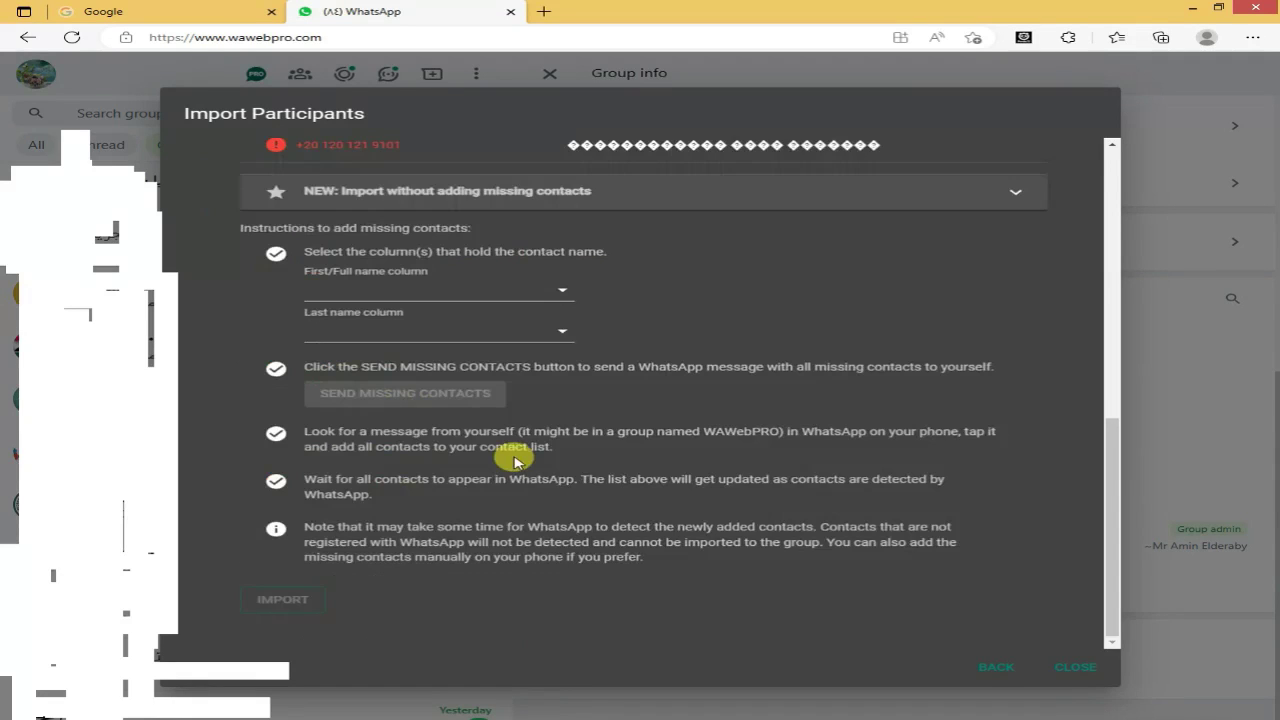
pyautogui.click(555, 295)
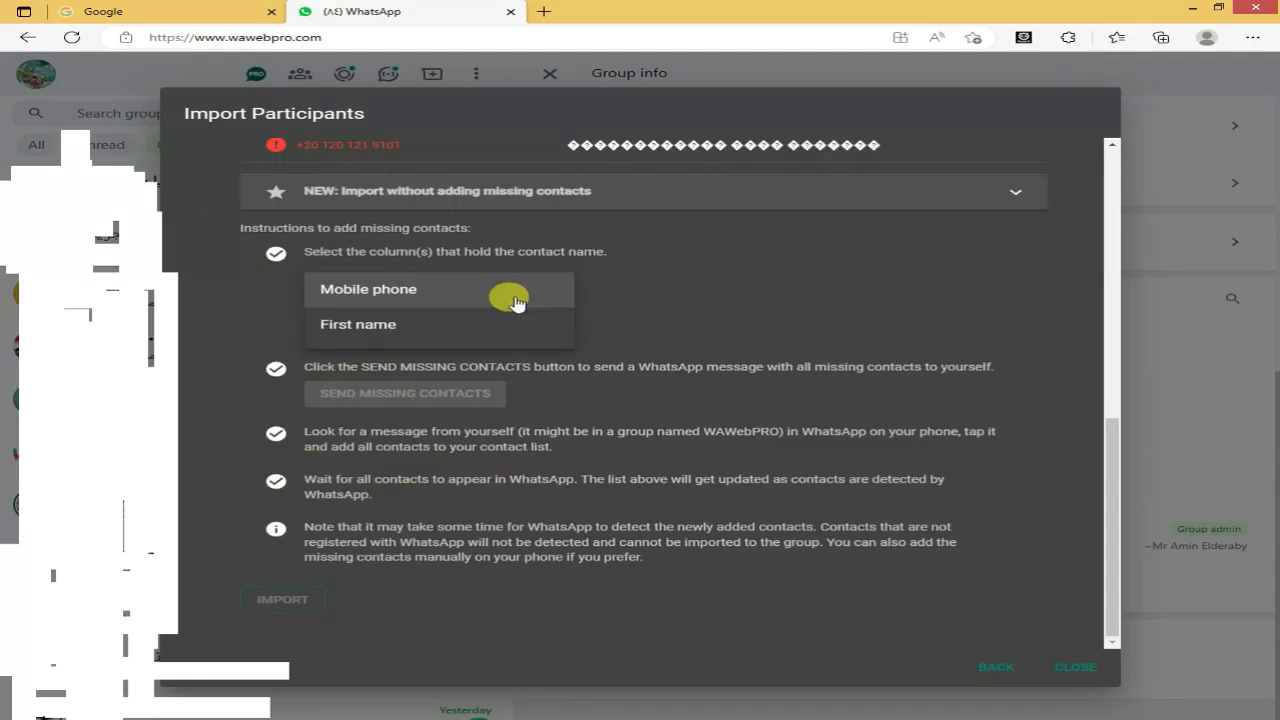
pyautogui.click(390, 327)
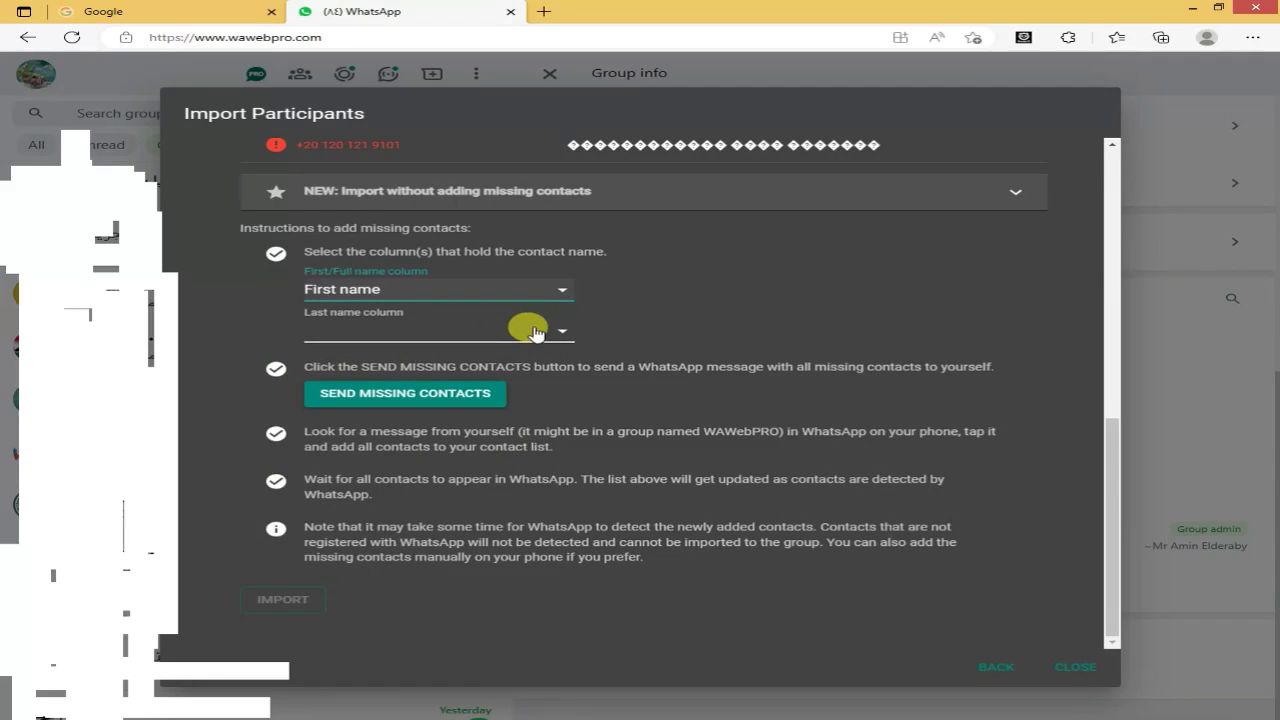
pyautogui.click(535, 333)
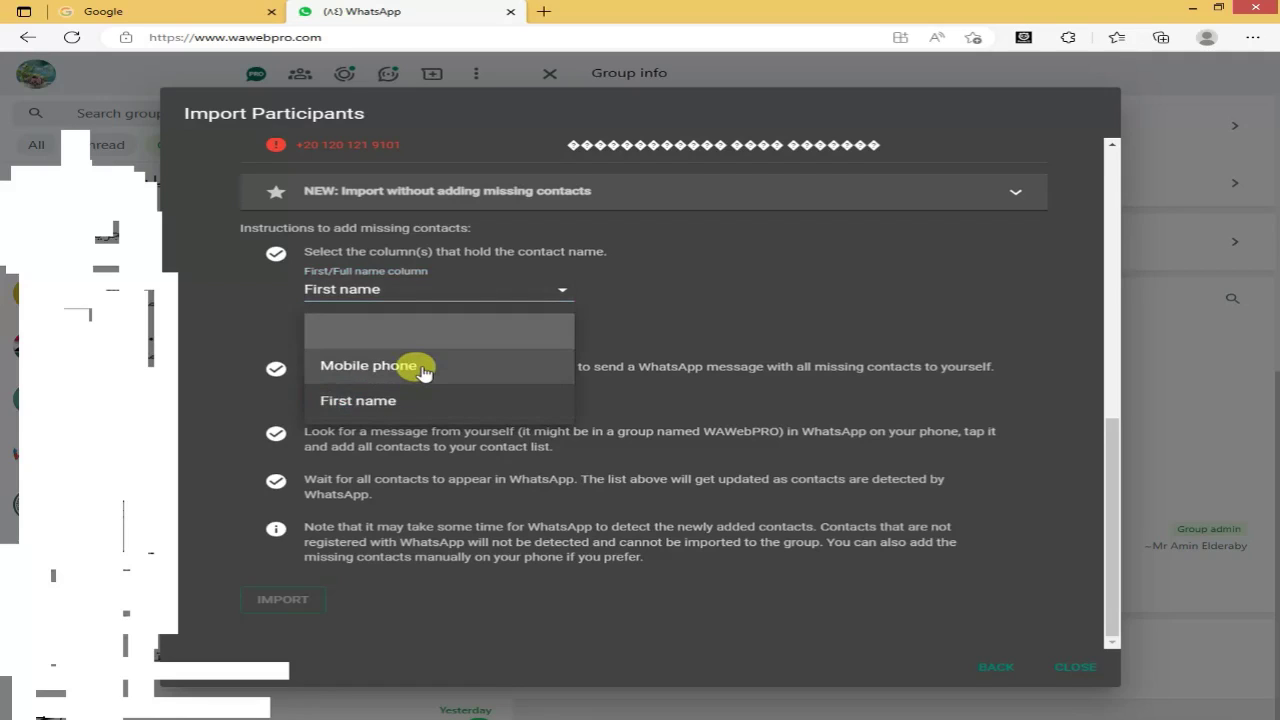
pyautogui.click(424, 370)
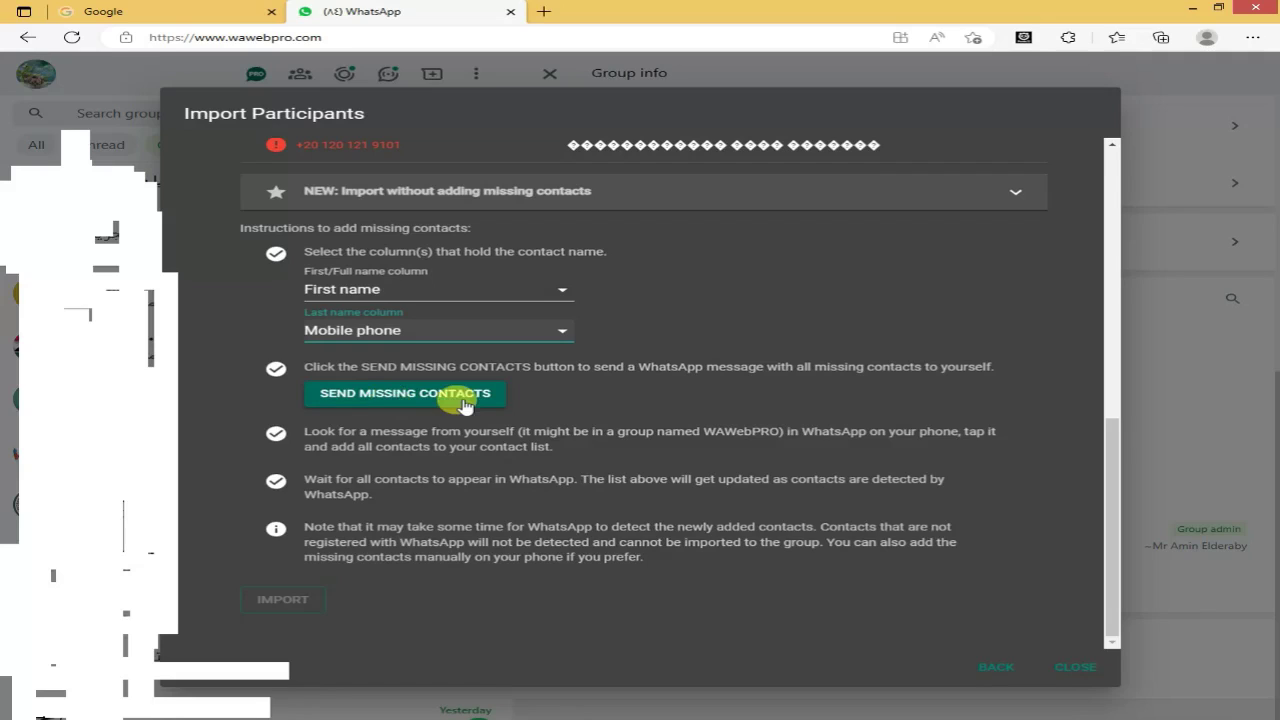
pyautogui.click(387, 396)
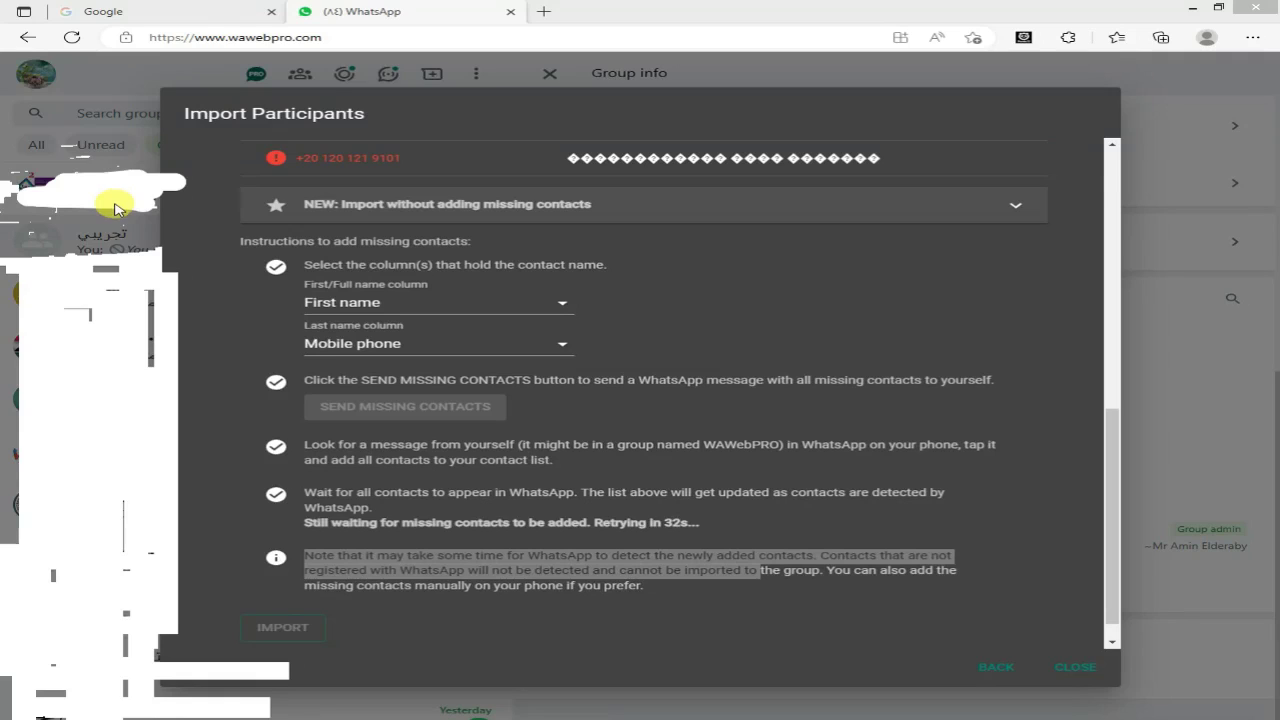
# Retry sending the missing contacts, then import without them using EXCLUDE AND IMPORT (2).
pyautogui.click(68, 211)
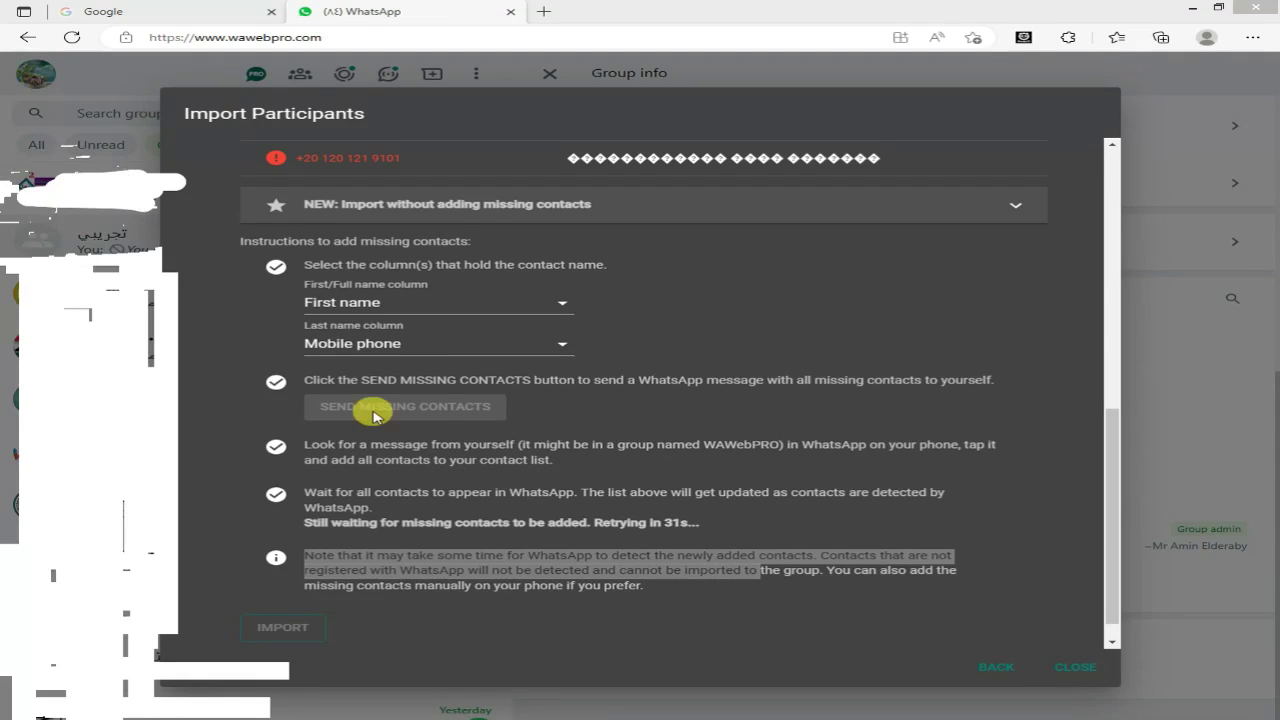
pyautogui.click(375, 414)
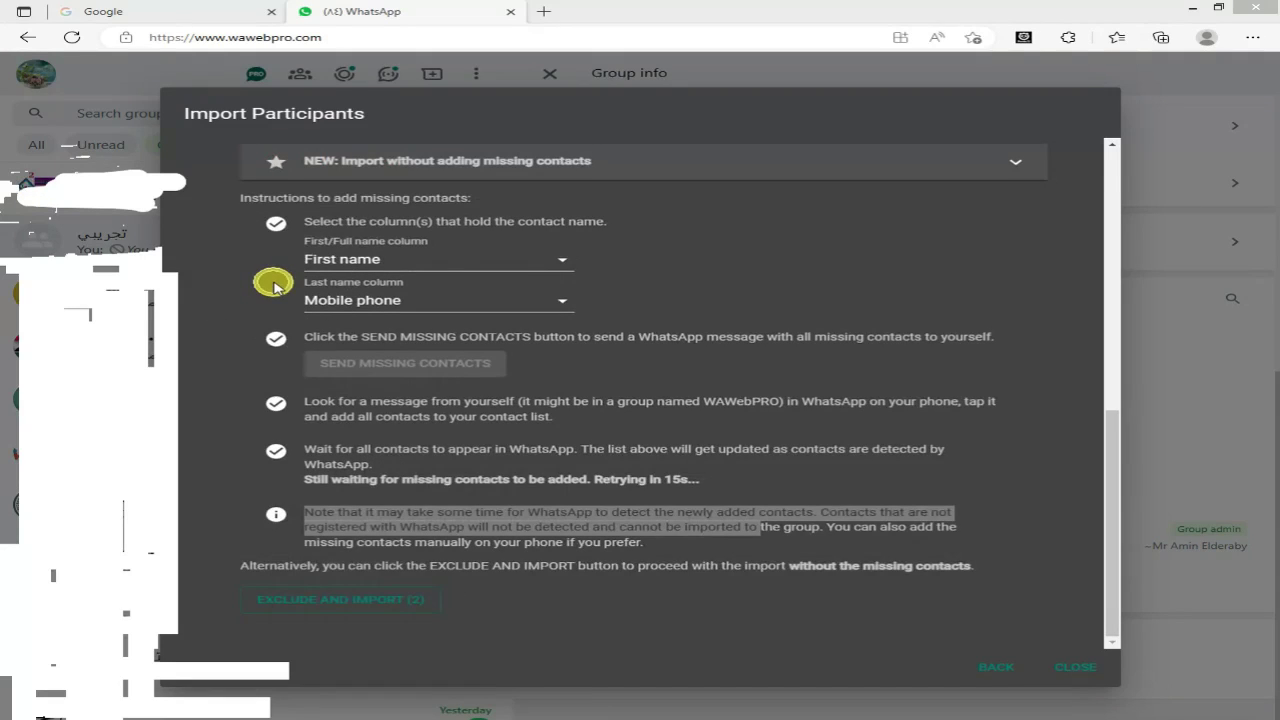
pyautogui.click(380, 615)
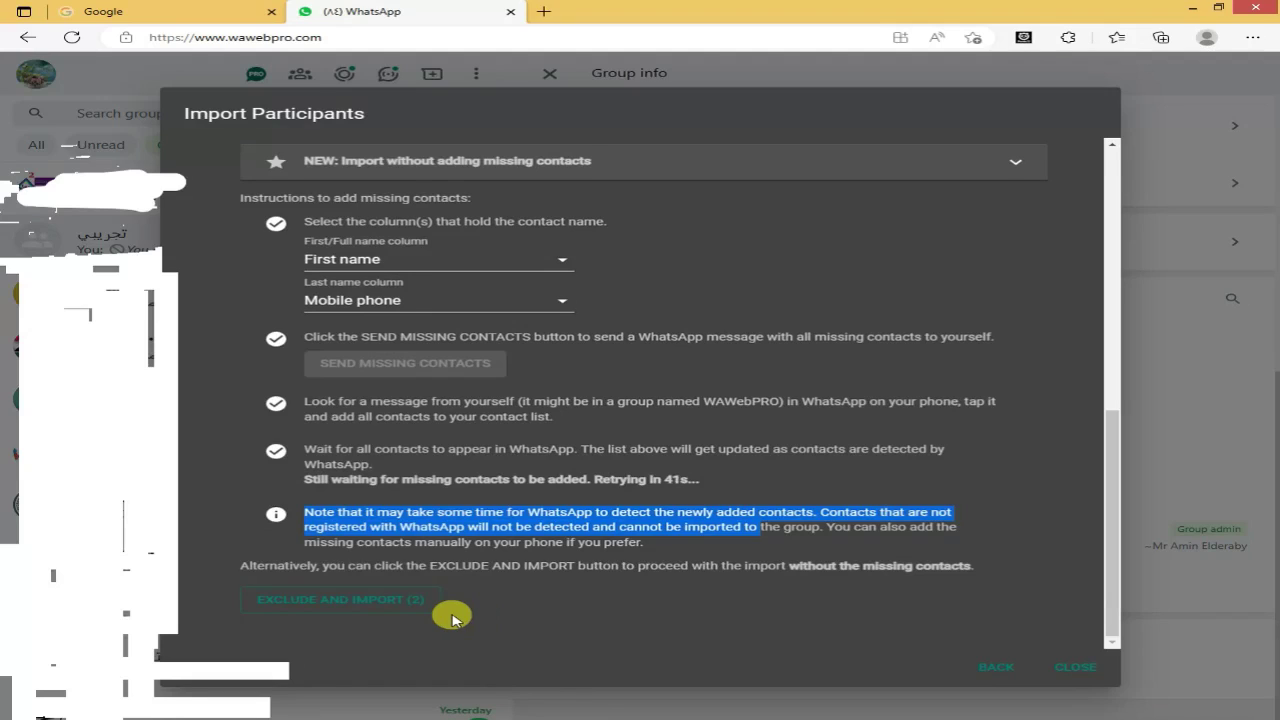
pyautogui.click(389, 606)
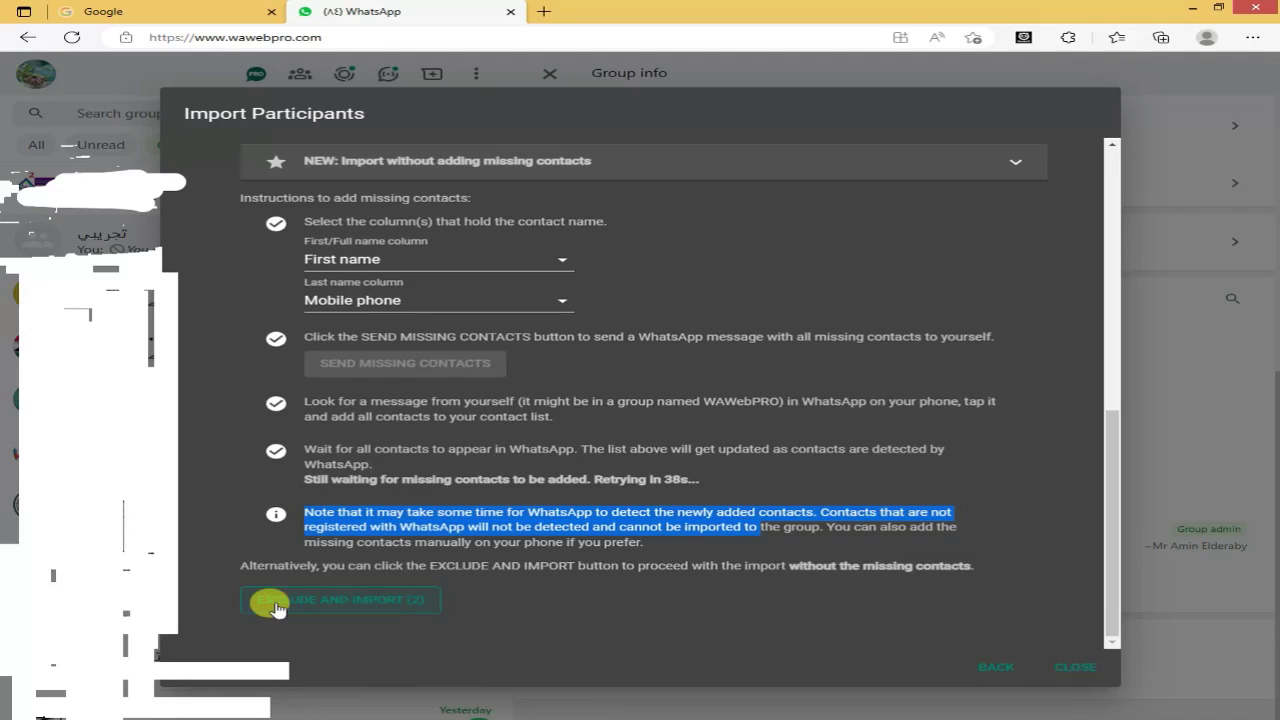
pyautogui.click(404, 607)
# Check the two imported contacts in the Add member list and confirm them with the green check button.
pyautogui.click(415, 605)
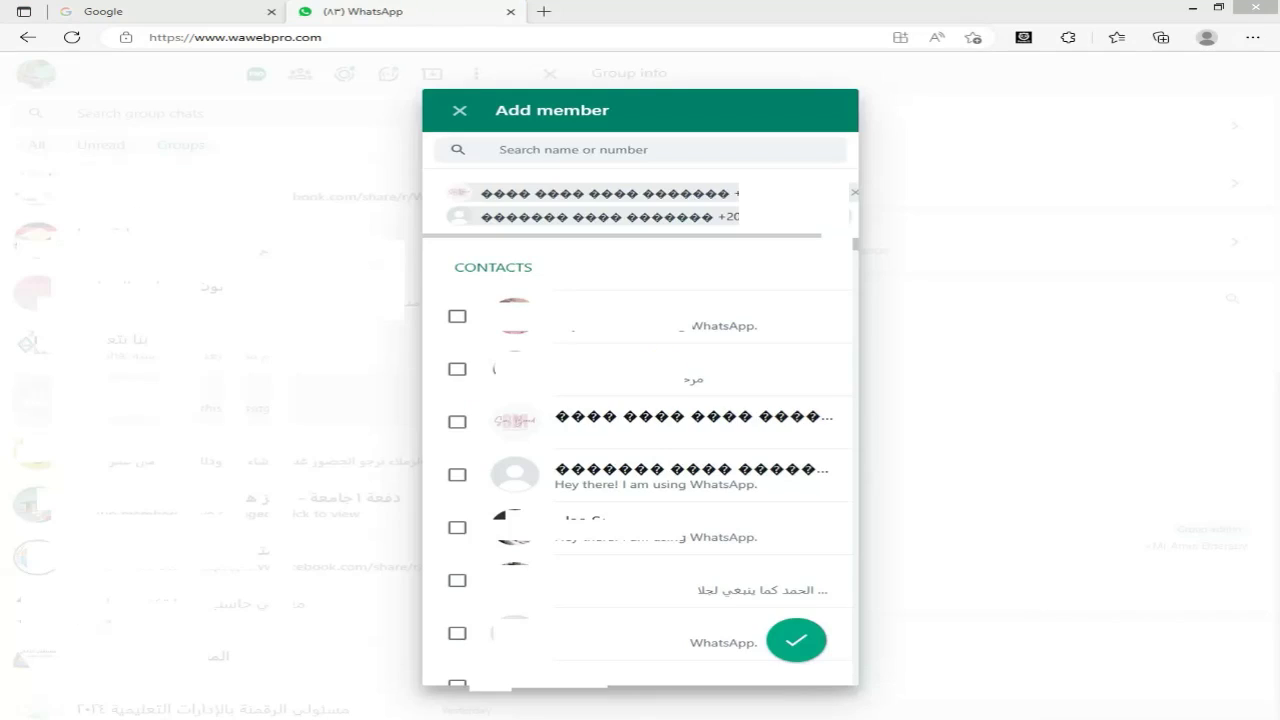
pyautogui.click(625, 203)
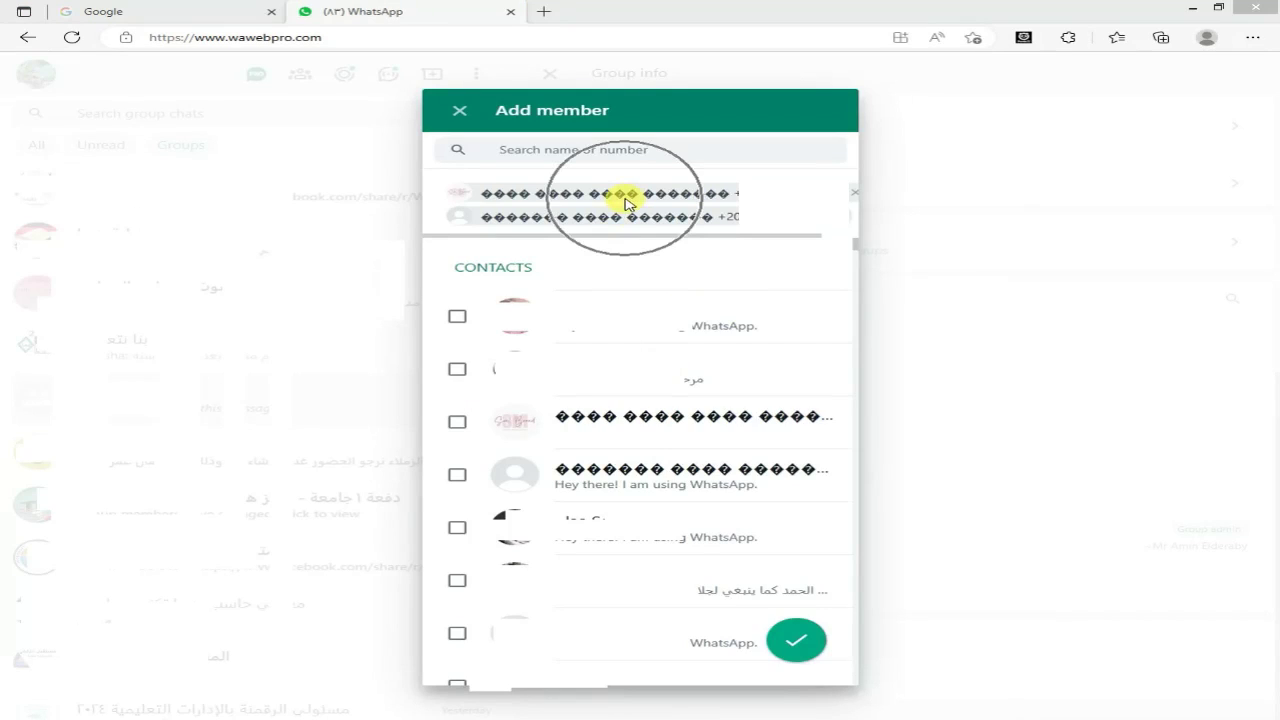
pyautogui.click(643, 212)
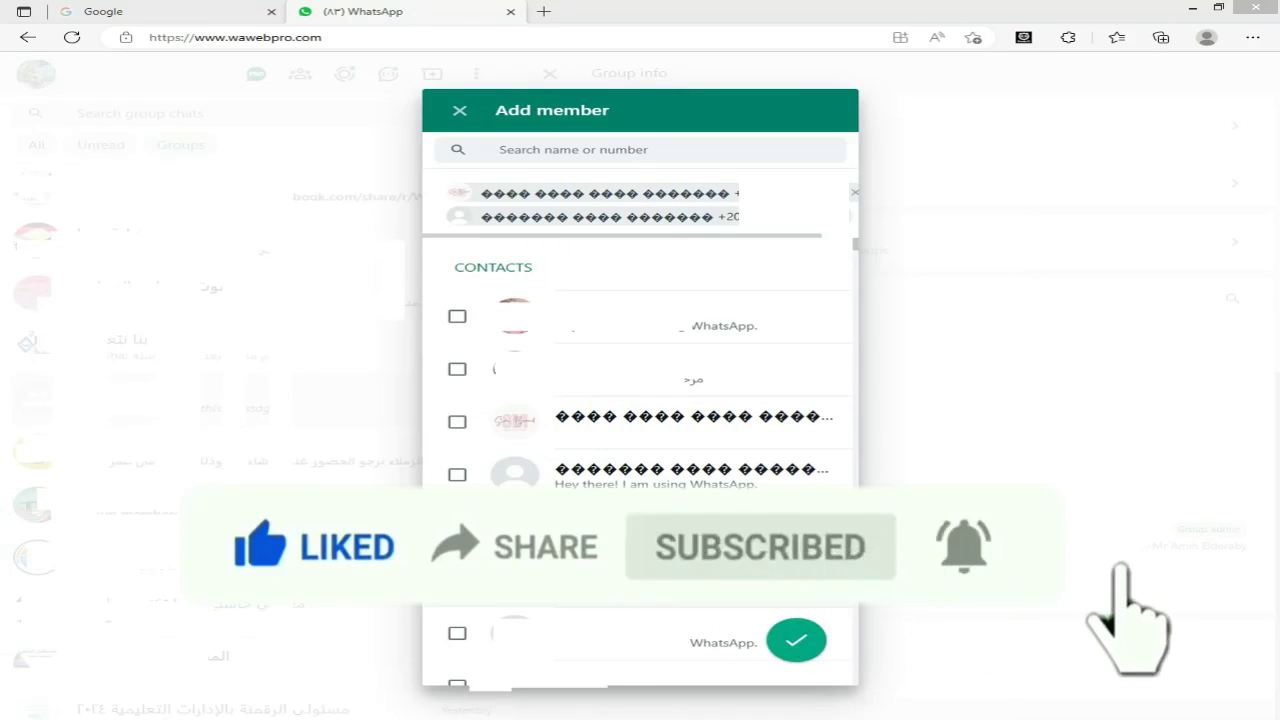
pyautogui.click(797, 642)
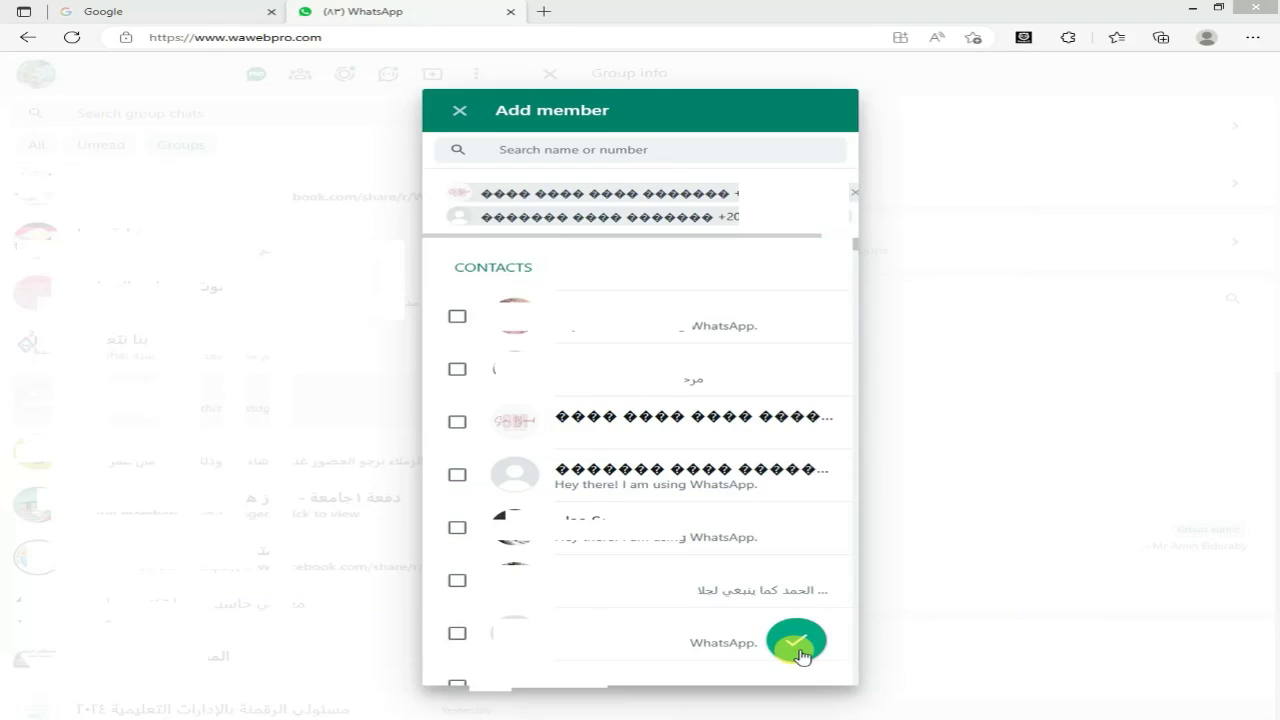
pyautogui.click(797, 642)
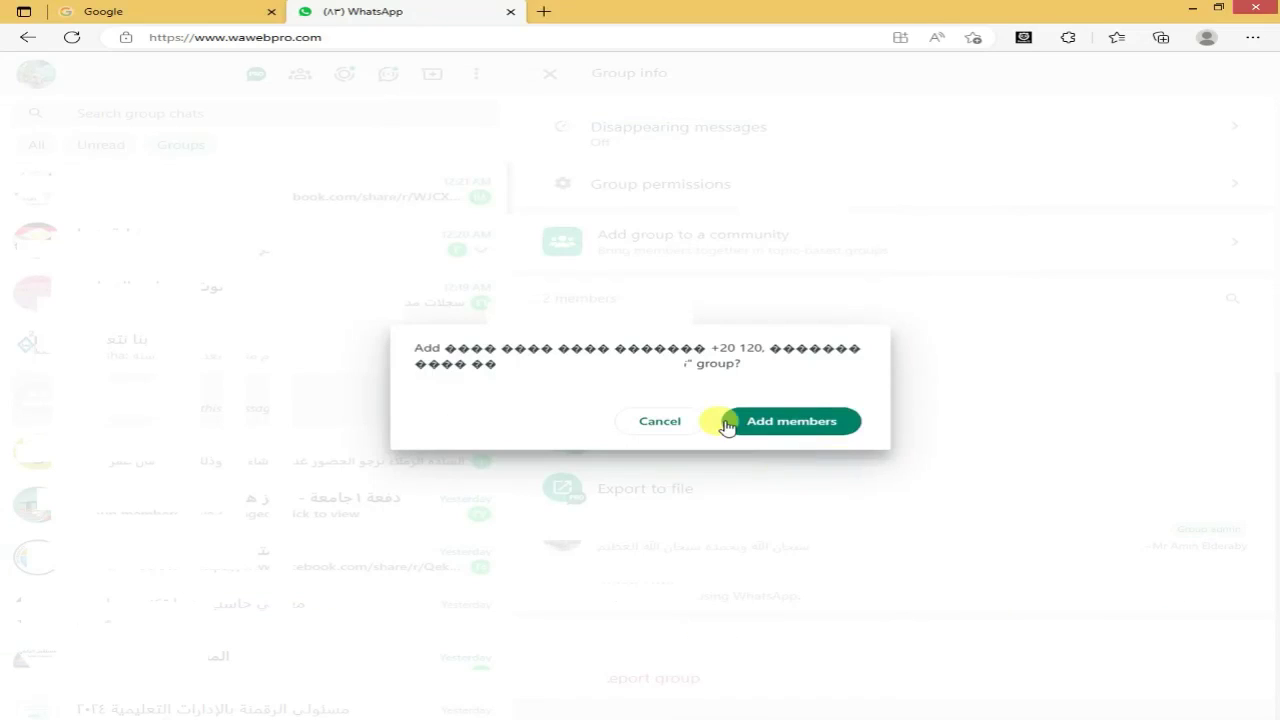
# Add the two contacts so the group has 4 members, then open your own (You) chat.
pyautogui.click(776, 424)
pyautogui.click(776, 424)
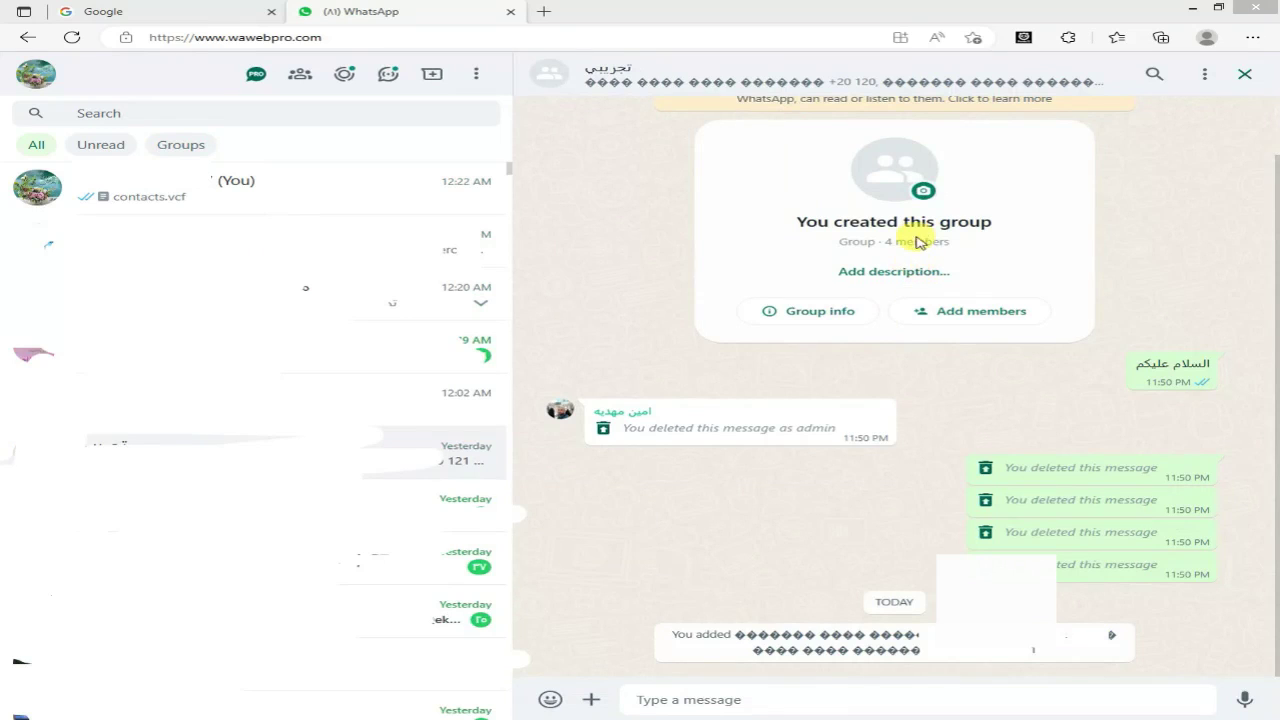
pyautogui.click(872, 252)
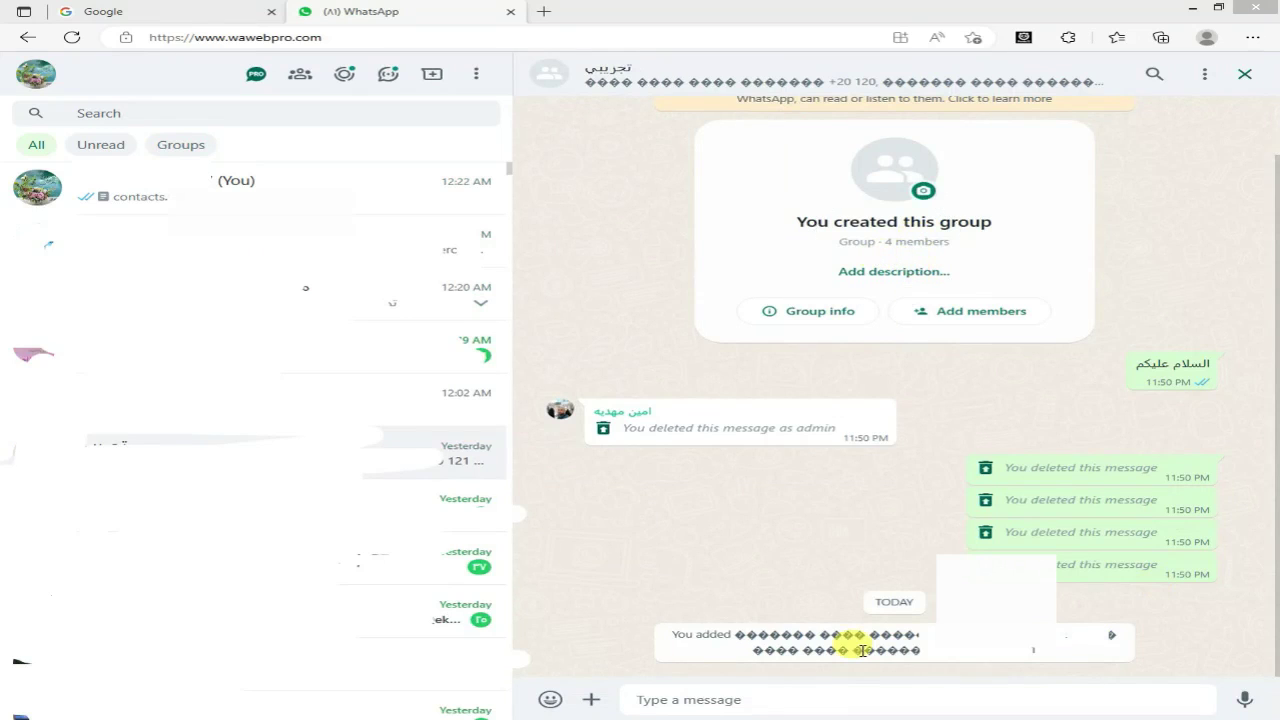
pyautogui.moveTo(150, 188)
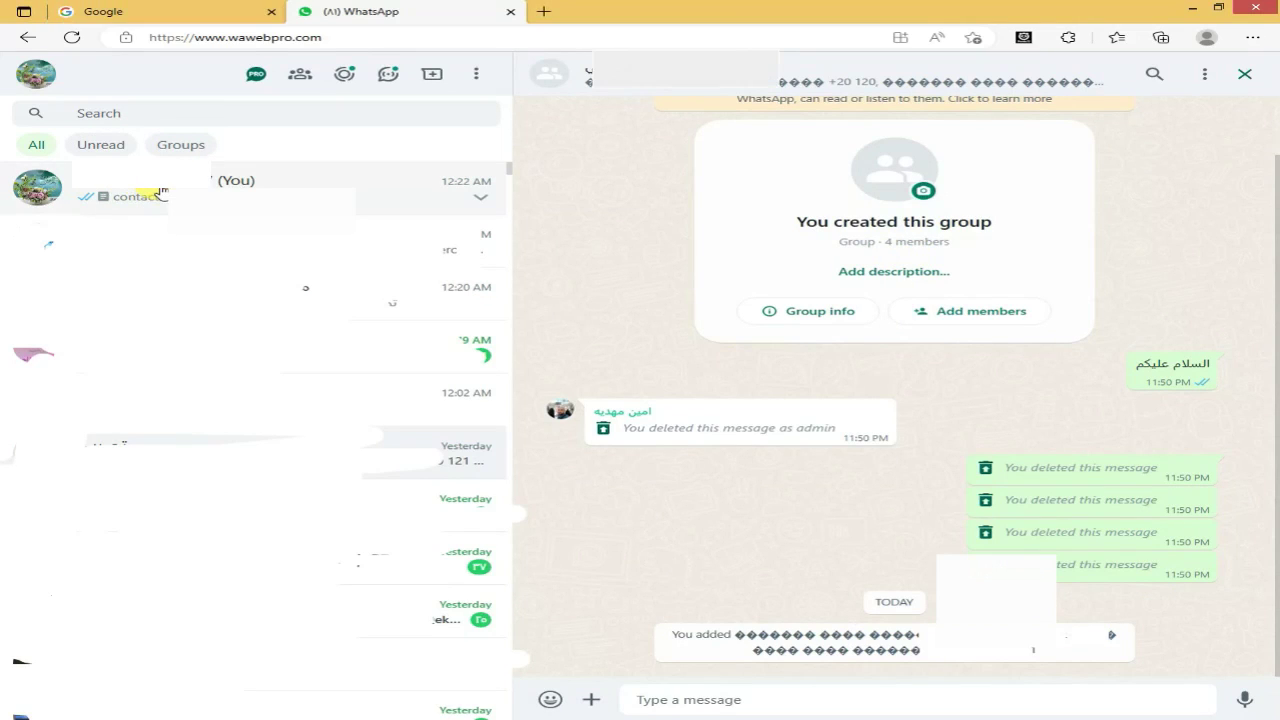
pyautogui.click(158, 192)
pyautogui.moveTo(1000, 546)
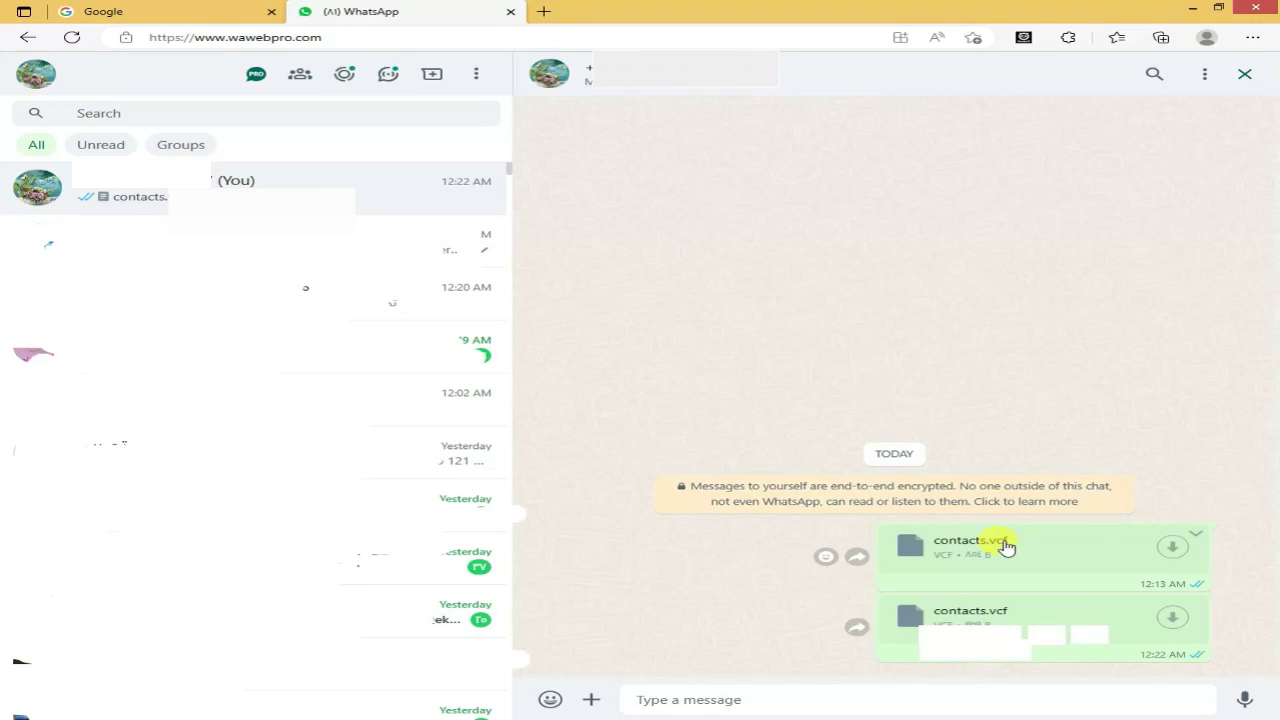
# Download the 12:13 AM contacts.vcf file from the self-chat.
pyautogui.click(1005, 545)
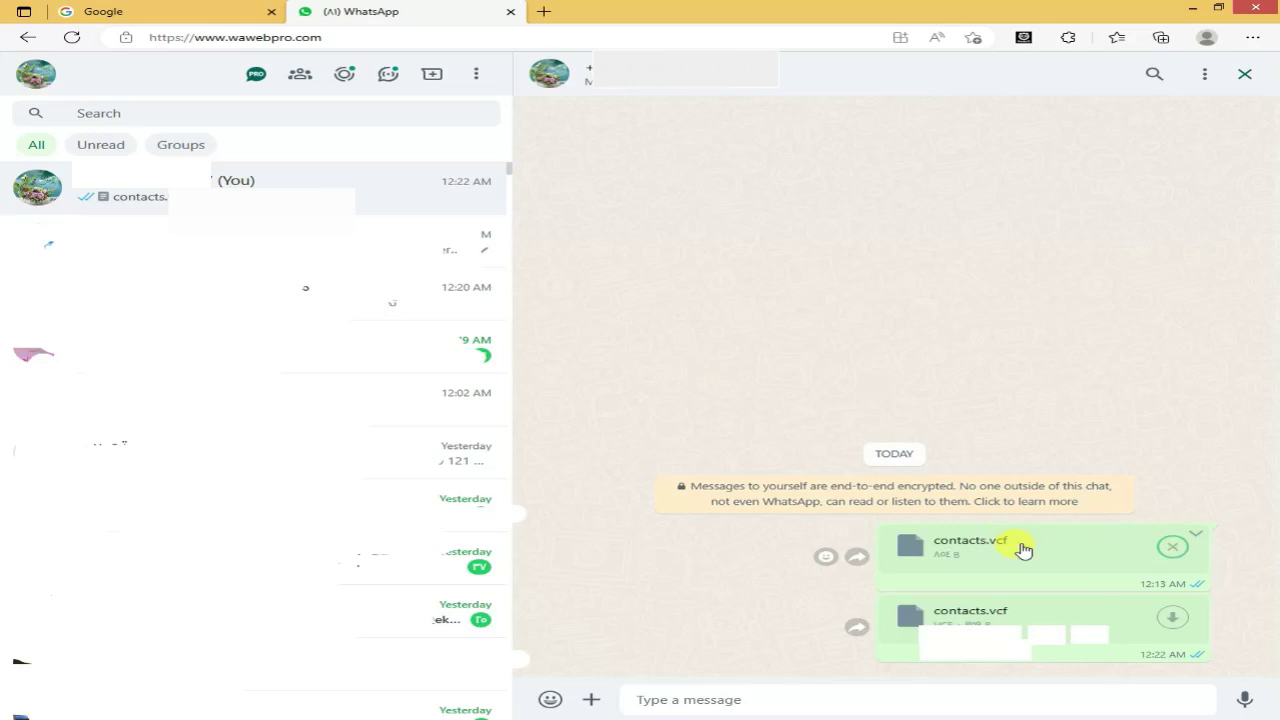